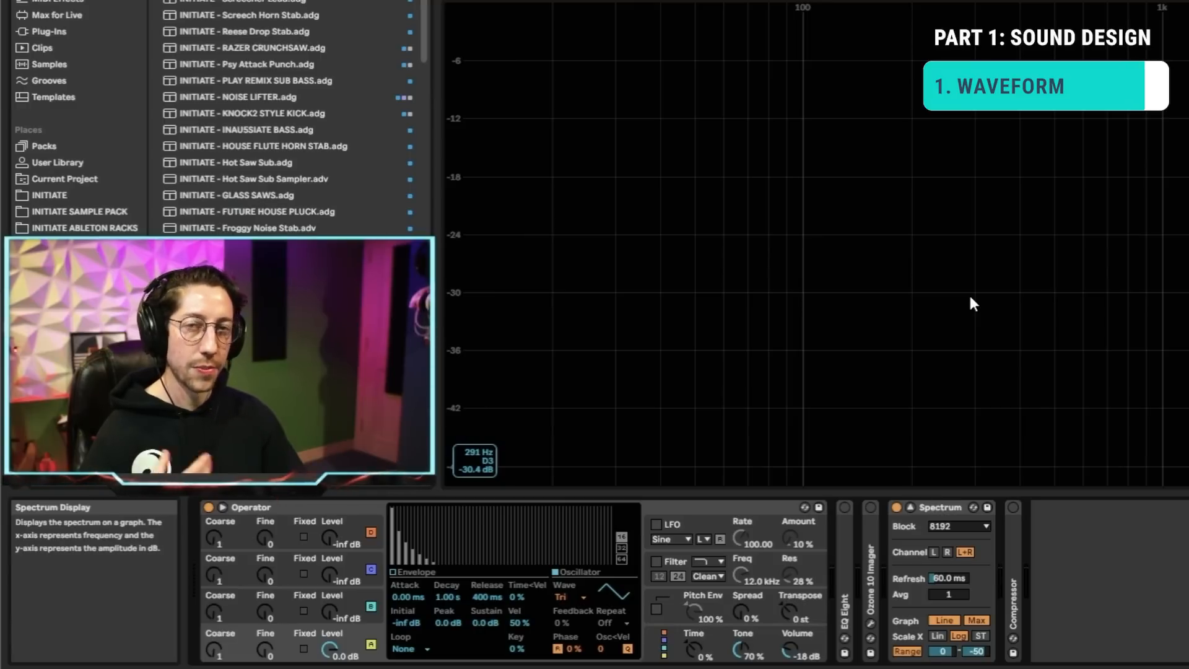
Step: Audition the sub bass and bring up the SUB BASS track's device chain with its Operator and Spectrum
{"action": "key", "text": "space"}
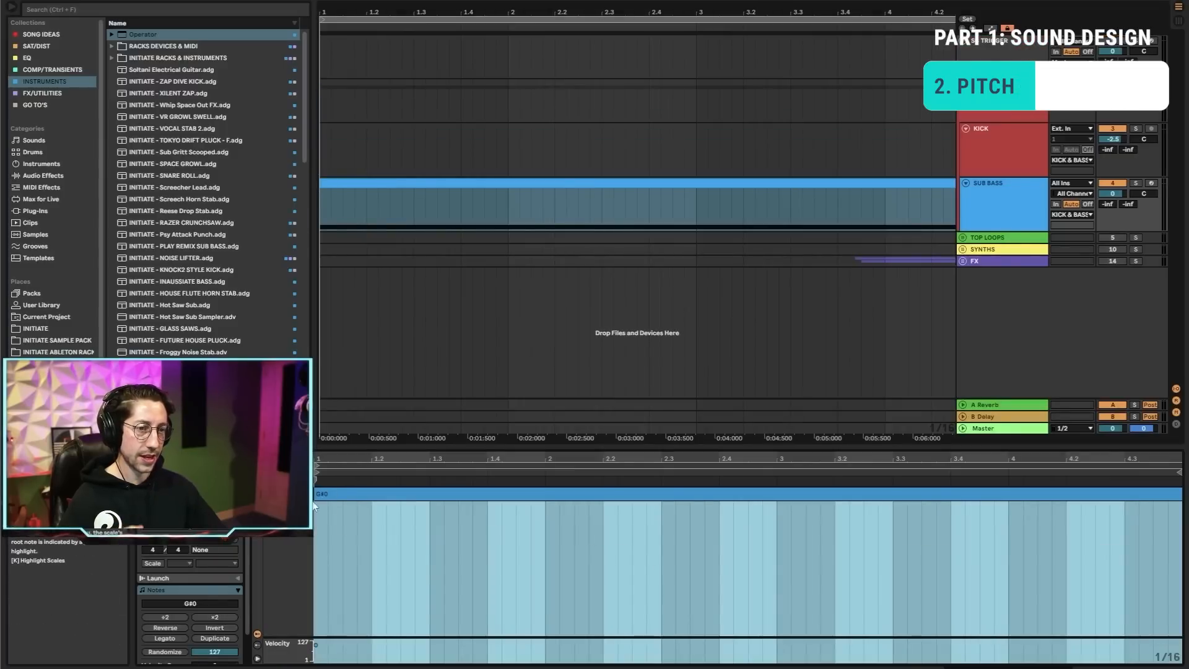
{"action": "left_click", "coordinate": [992, 207]}
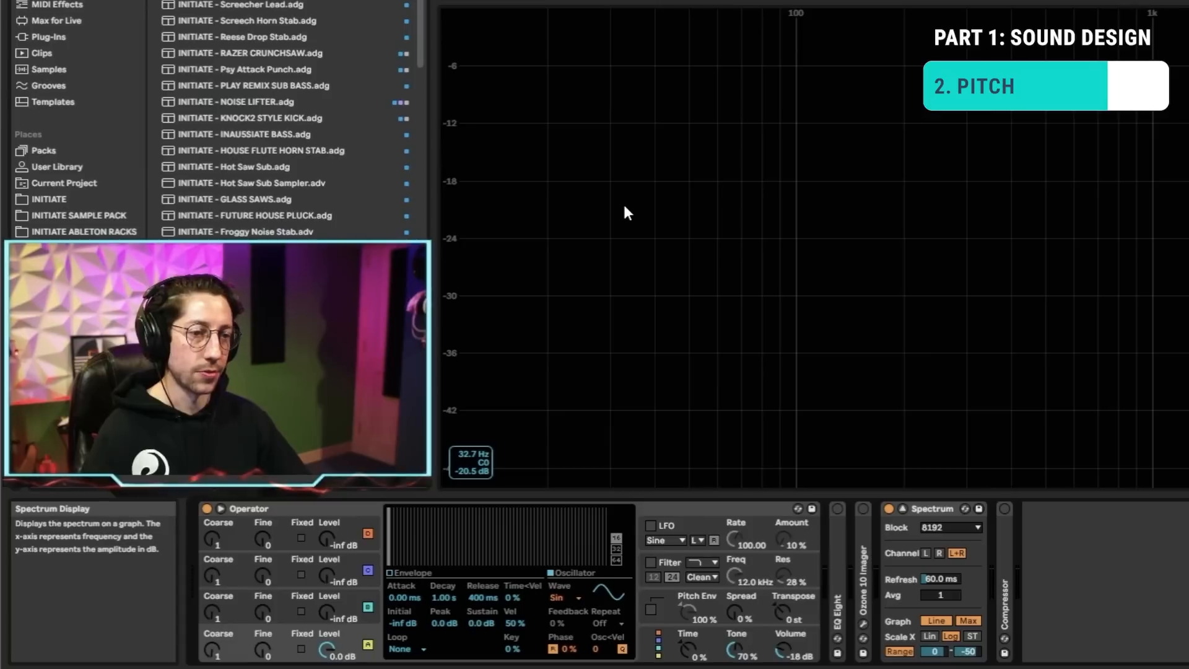
{"action": "key", "text": "space"}
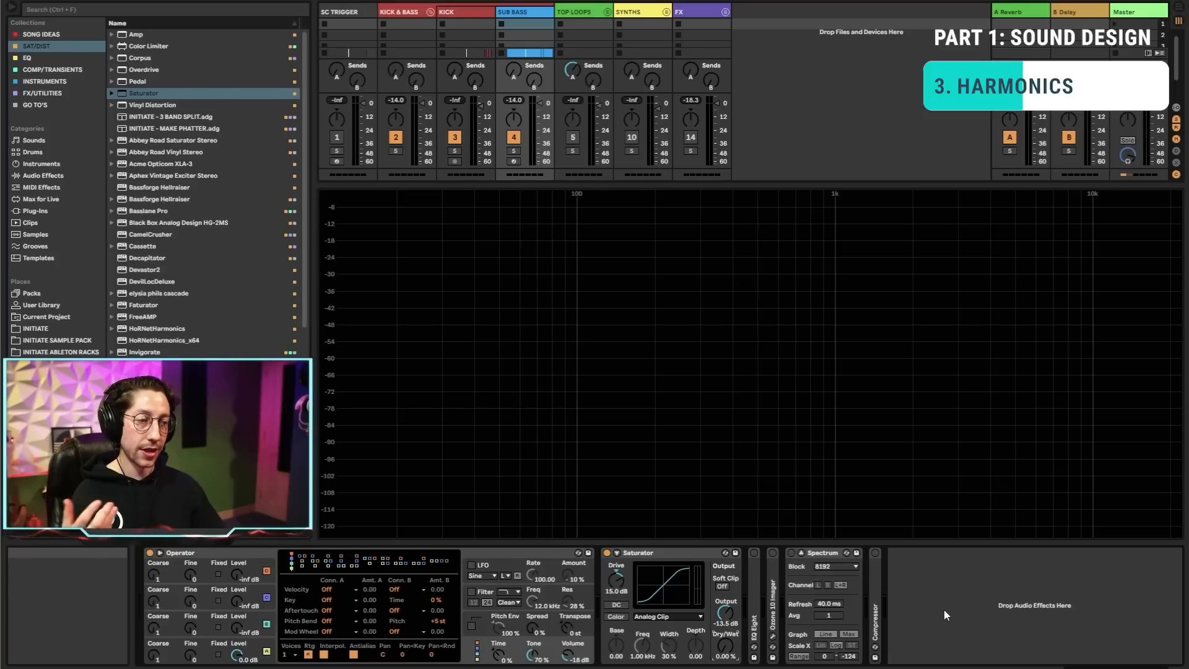
Step: Turn on the Spectrum device and raise the Saturator's dry/wet mix to 100%
{"action": "left_click", "coordinate": [792, 553]}
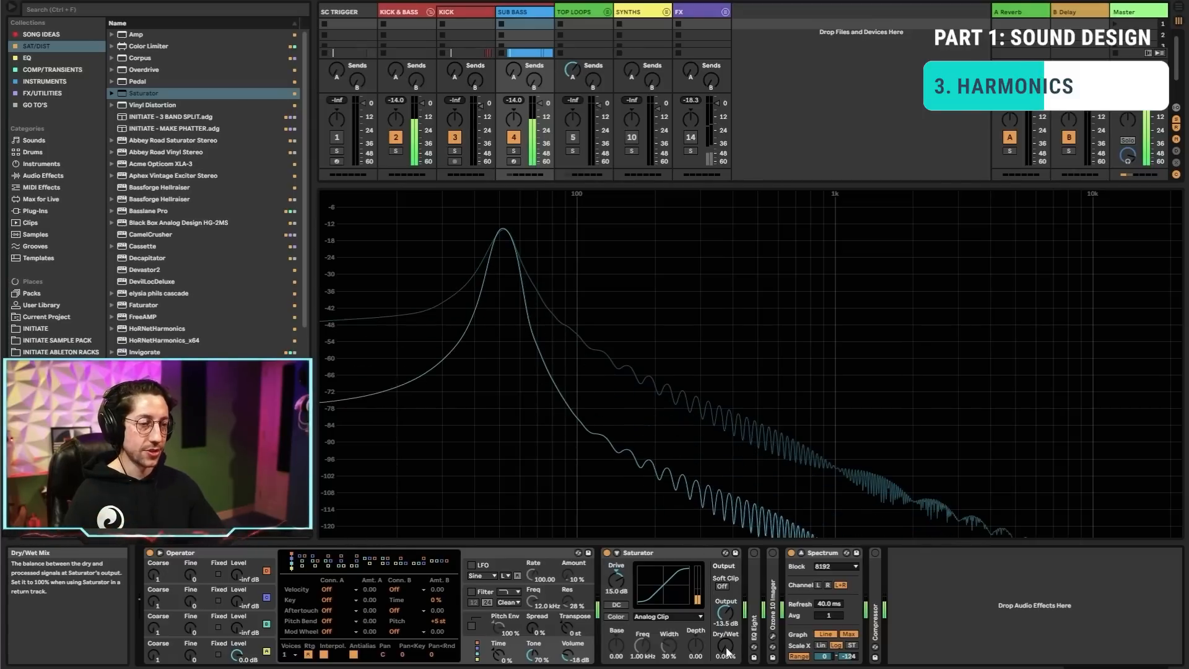
{"action": "left_click_drag", "start_coordinate": [725, 647], "coordinate": [726, 524]}
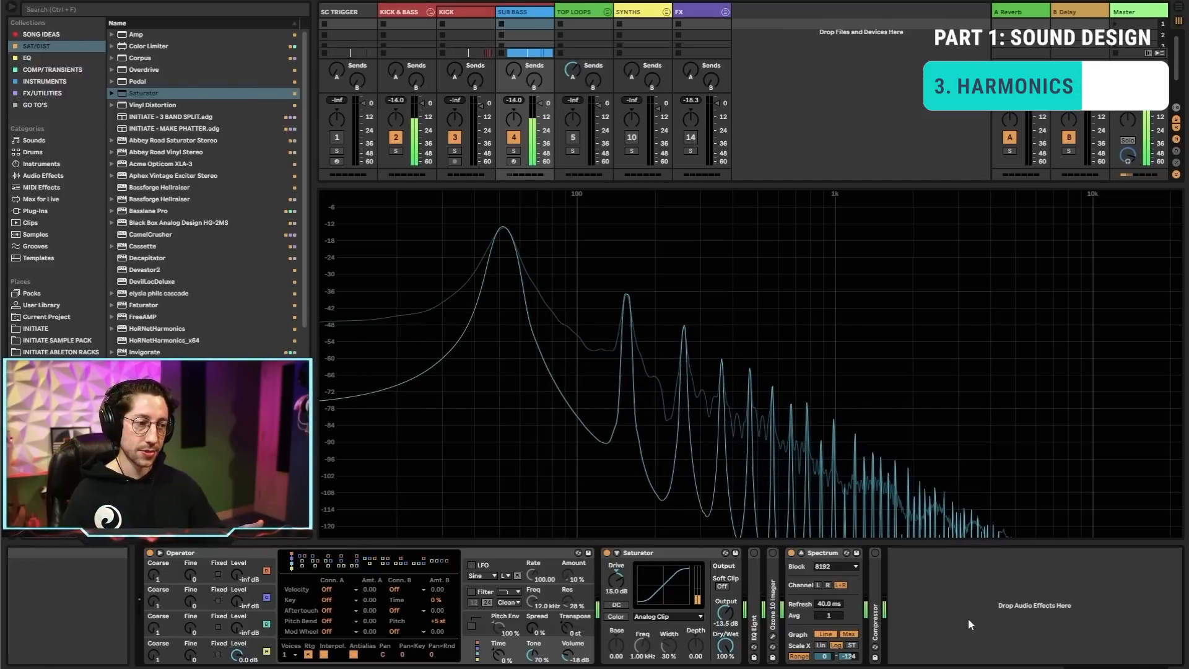
Step: Compare the Saturator's Soft Sine, Medium Curve and Hard Curve shapes, return to Analog Clip and set dry/wet to 65%
{"action": "left_click", "coordinate": [694, 617]}
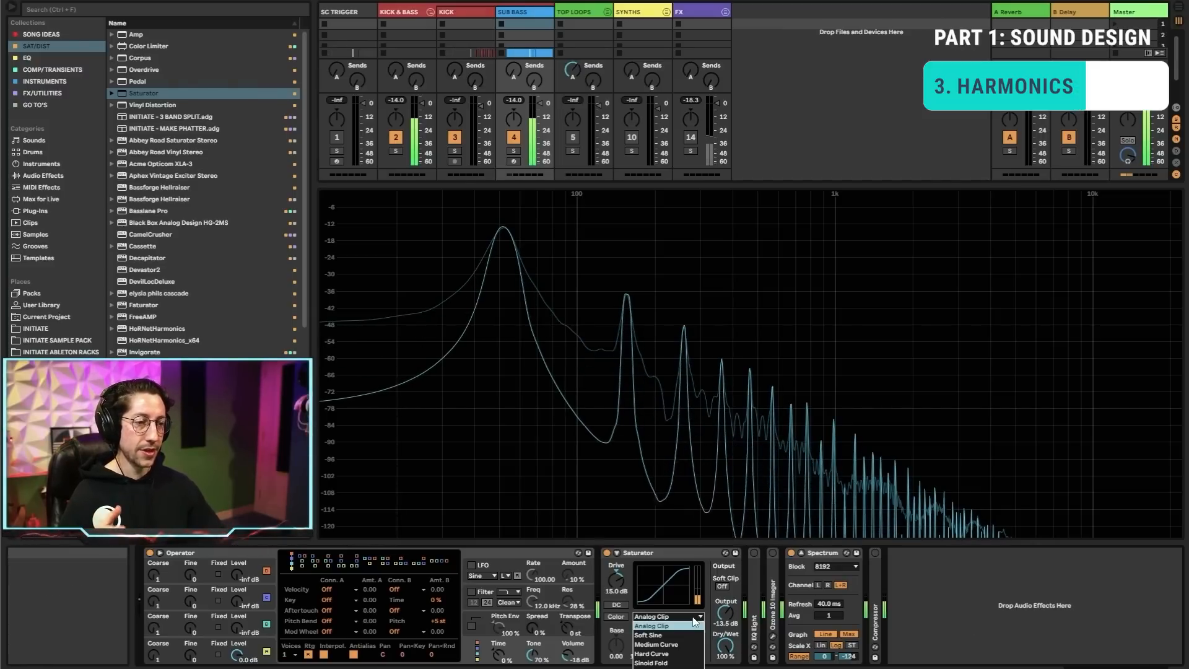
{"action": "left_click", "coordinate": [662, 638]}
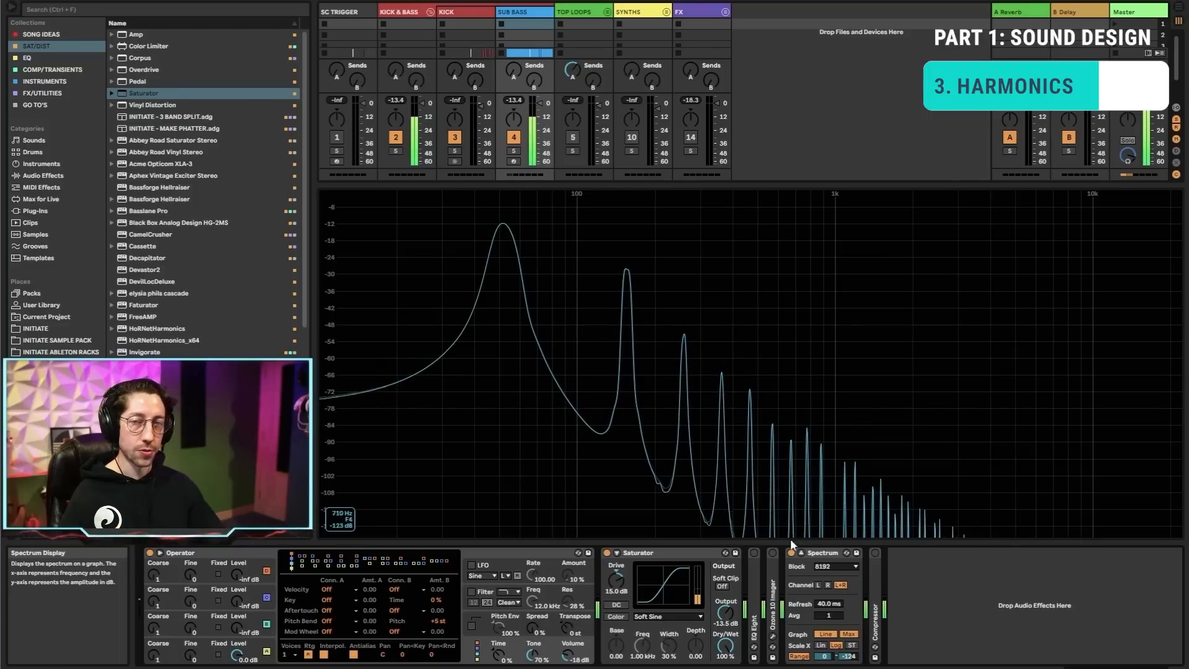
{"action": "left_click", "coordinate": [686, 618]}
{"action": "left_click", "coordinate": [675, 644]}
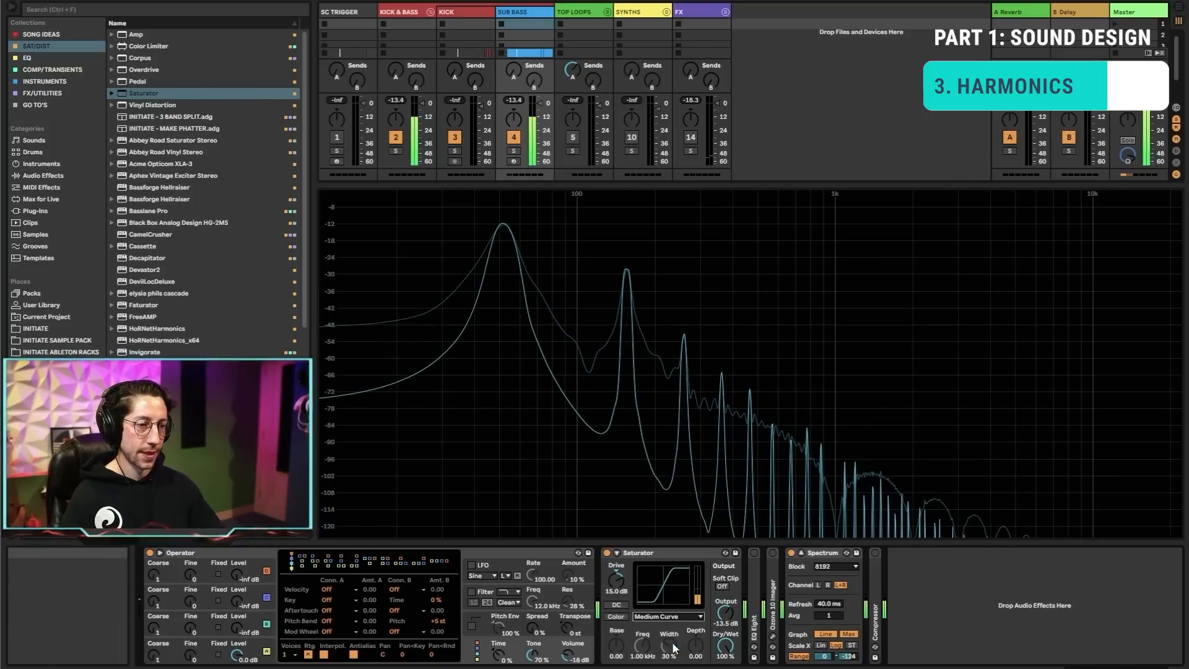
{"action": "left_click", "coordinate": [672, 619]}
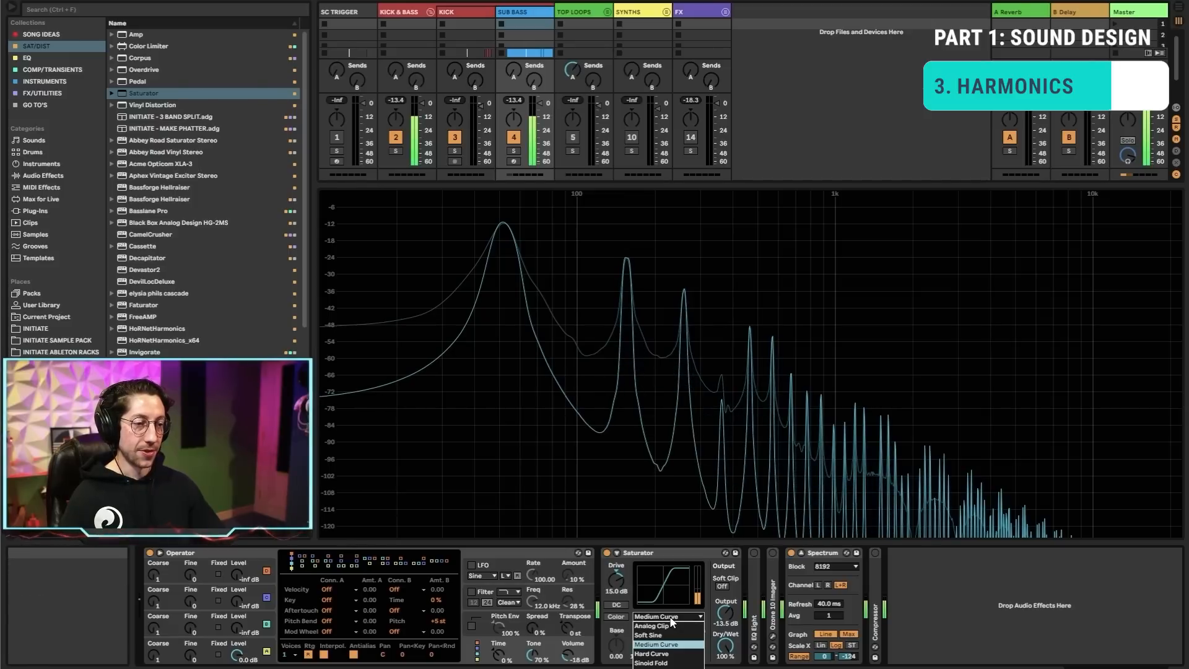
{"action": "left_click", "coordinate": [672, 655]}
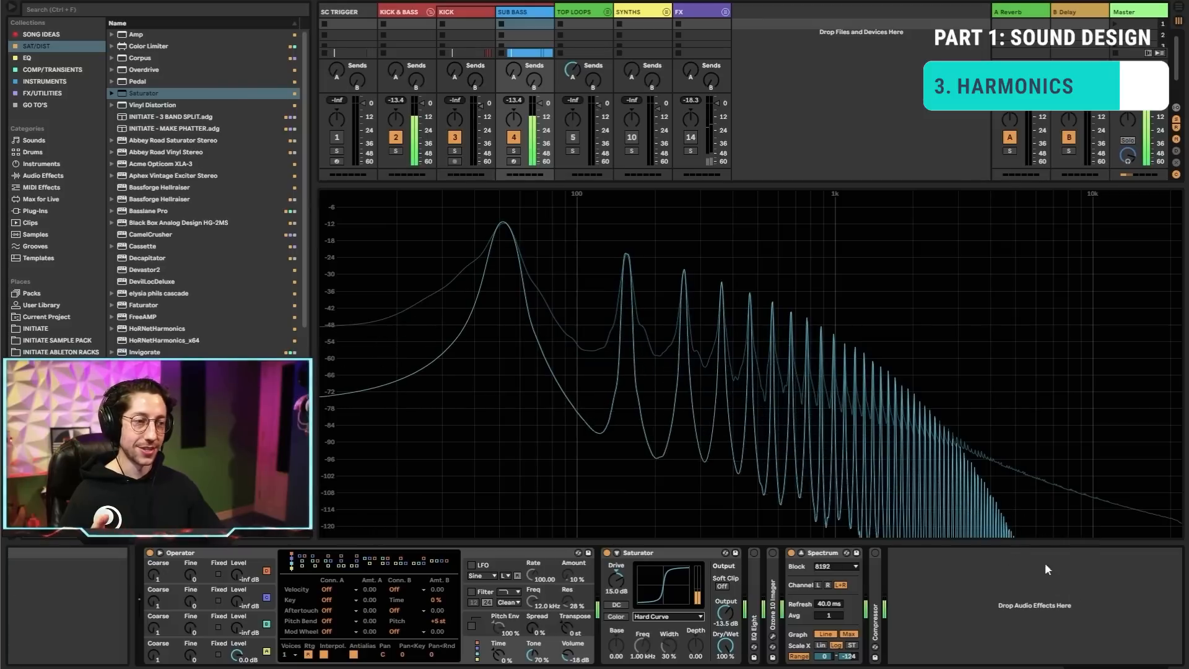
{"action": "left_click", "coordinate": [669, 616]}
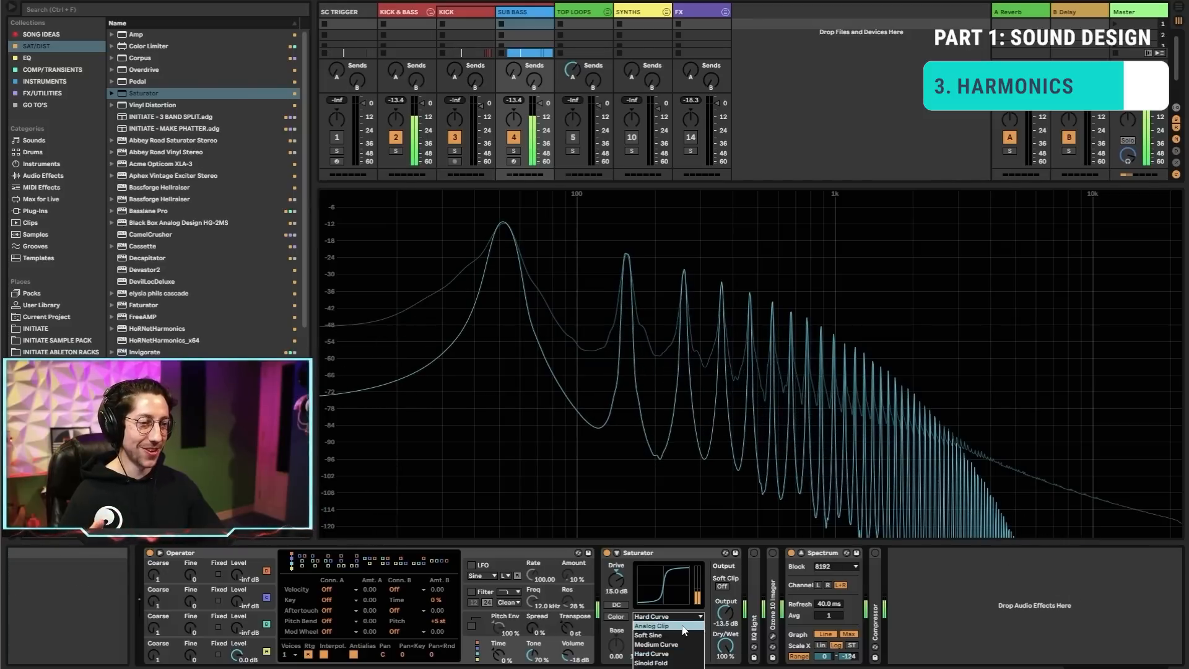
{"action": "left_click", "coordinate": [666, 627]}
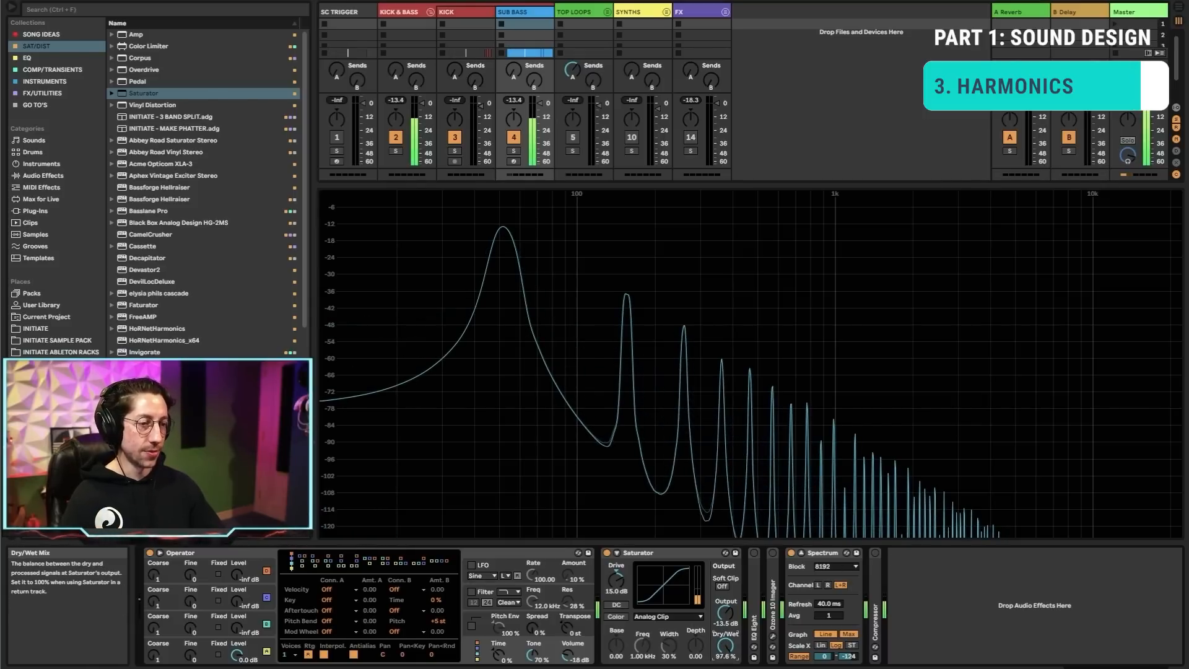
{"action": "mouse_move", "coordinate": [725, 645]}
{"action": "left_mouse_down"}
{"action": "mouse_move", "coordinate": [725, 668]}
{"action": "mouse_move", "coordinate": [725, 652]}
{"action": "left_mouse_up"}
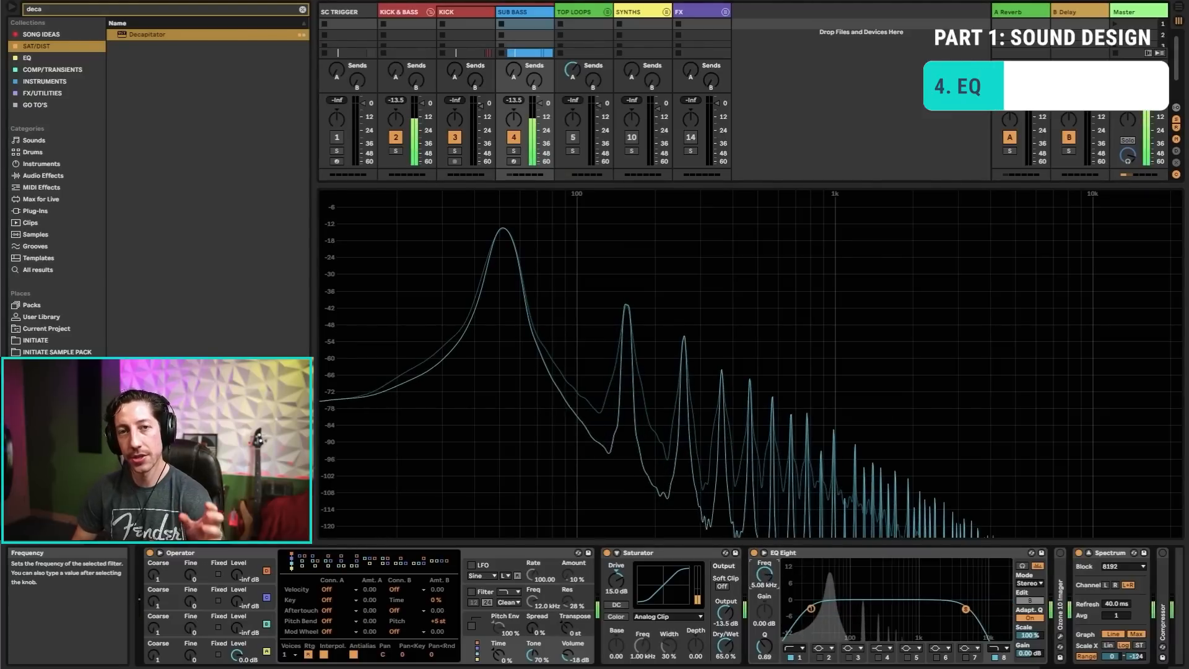
Step: Lower the EQ Eight high-cut filter on the sub bass to a frequency of 120 Hz
{"action": "left_click_drag", "start_coordinate": [764, 575], "coordinate": [764, 639]}
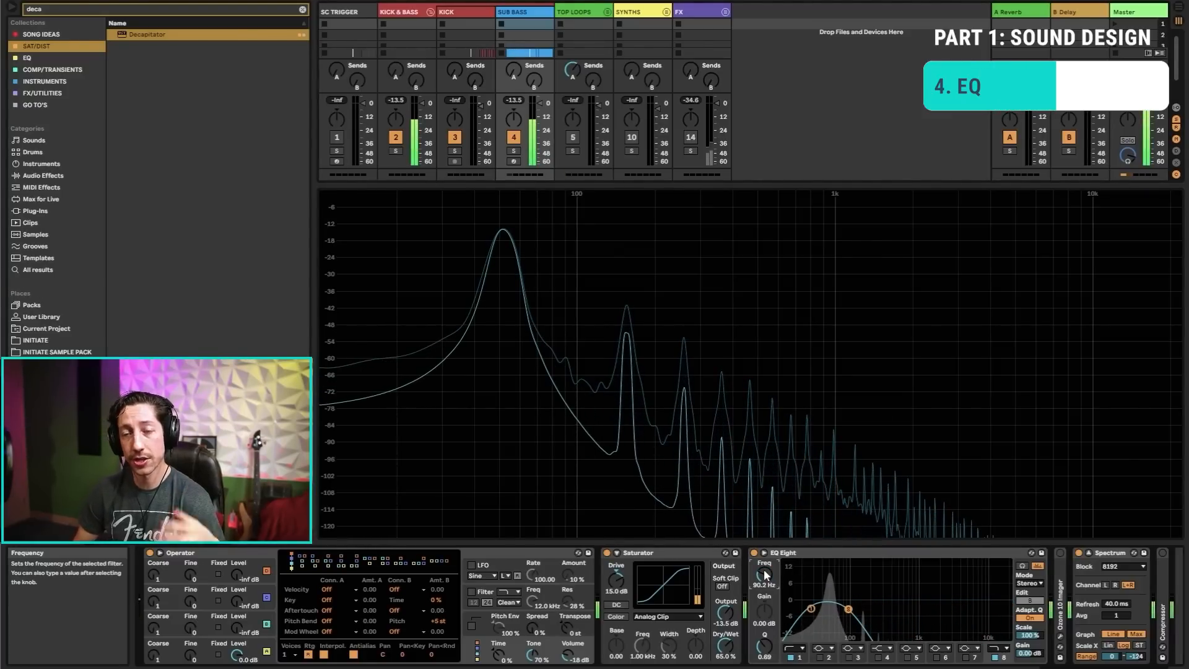
{"action": "type", "text": "120"}
{"action": "key", "text": "Return"}
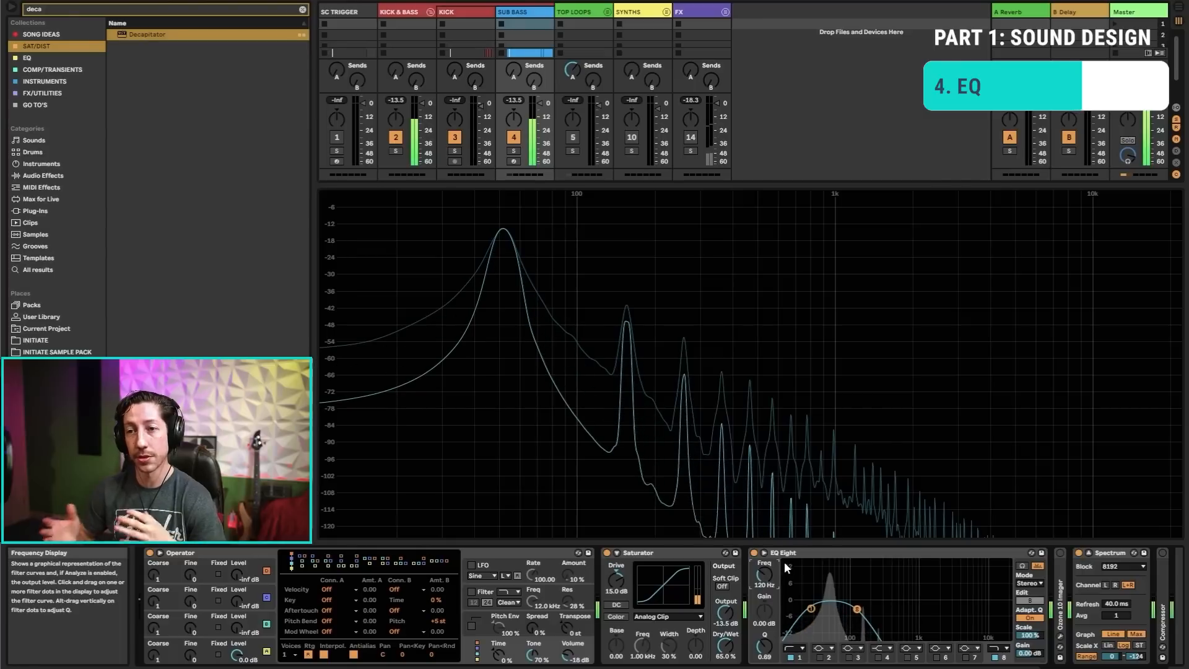
{"action": "left_click", "coordinate": [720, 415]}
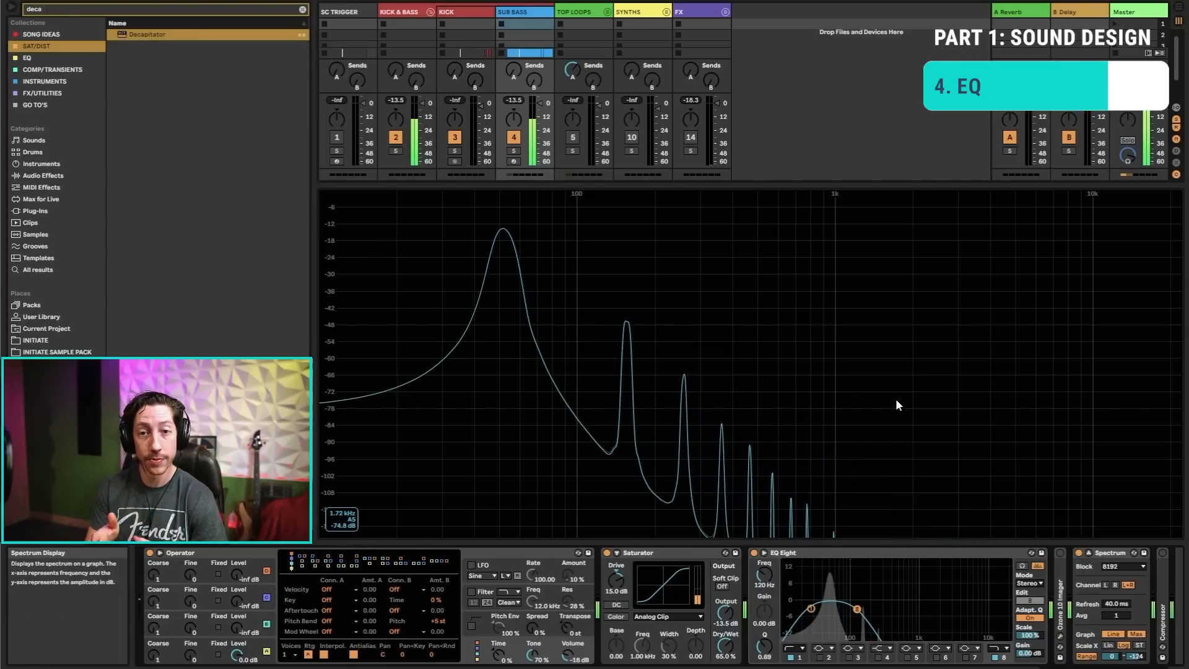
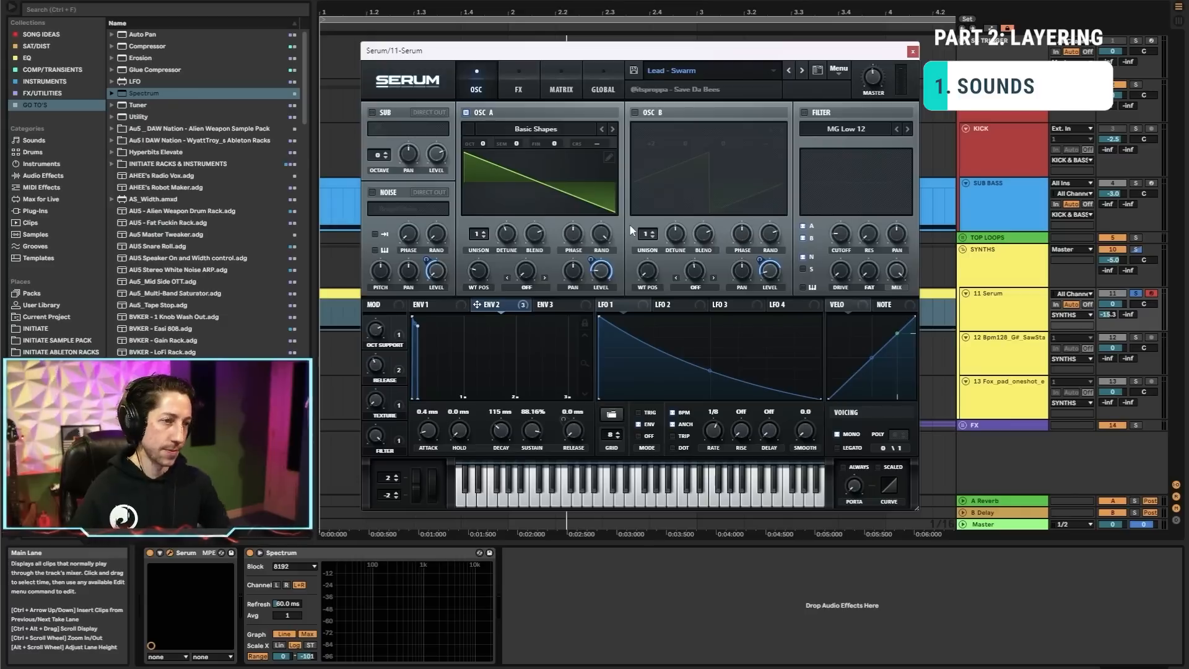
Step: Set Serum's oscillator A to 7 unison voices and play the synth layer
{"action": "left_click", "coordinate": [479, 236]}
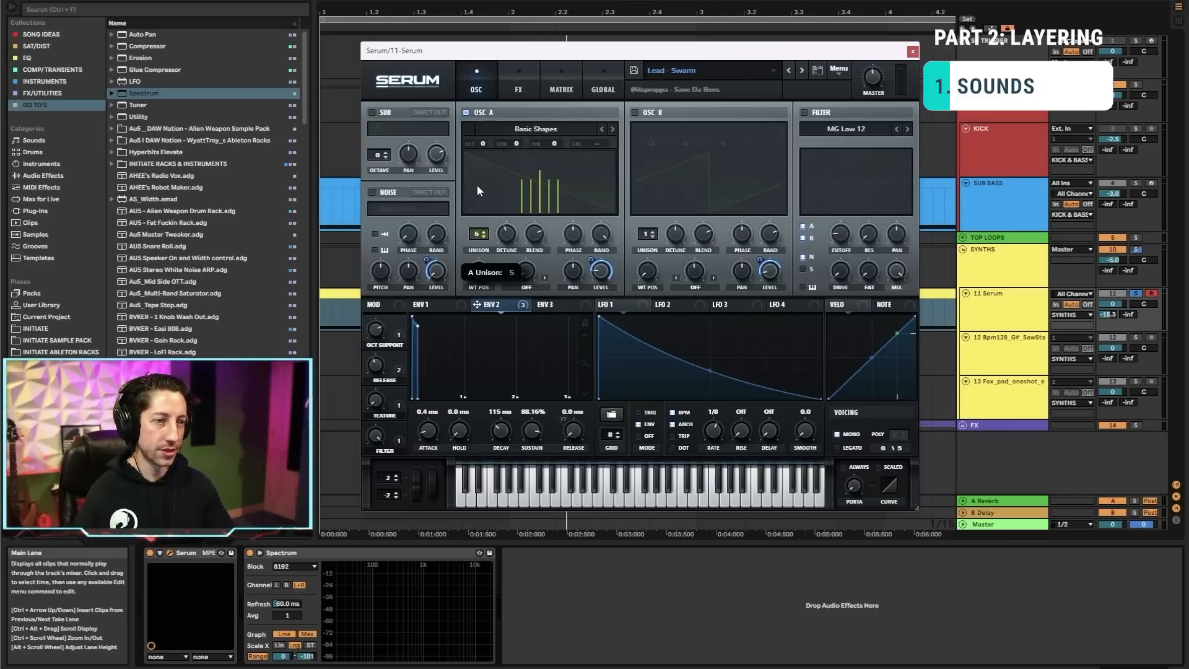
{"action": "left_click_drag", "start_coordinate": [478, 191], "coordinate": [476, 169]}
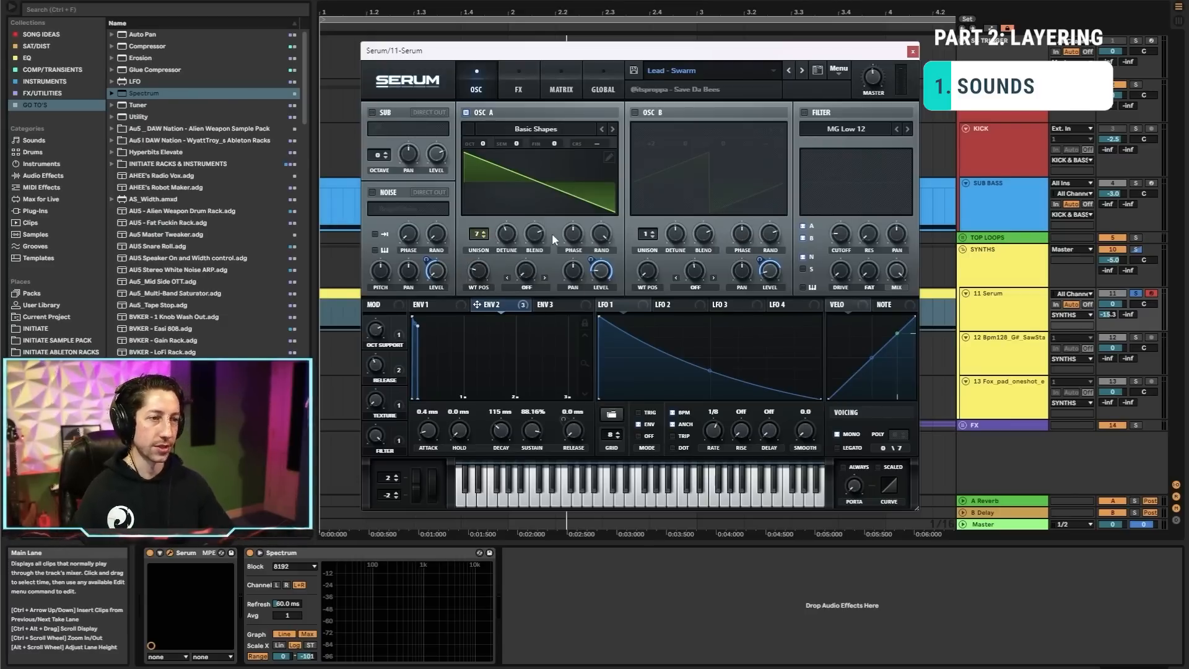
{"action": "key", "text": "space"}
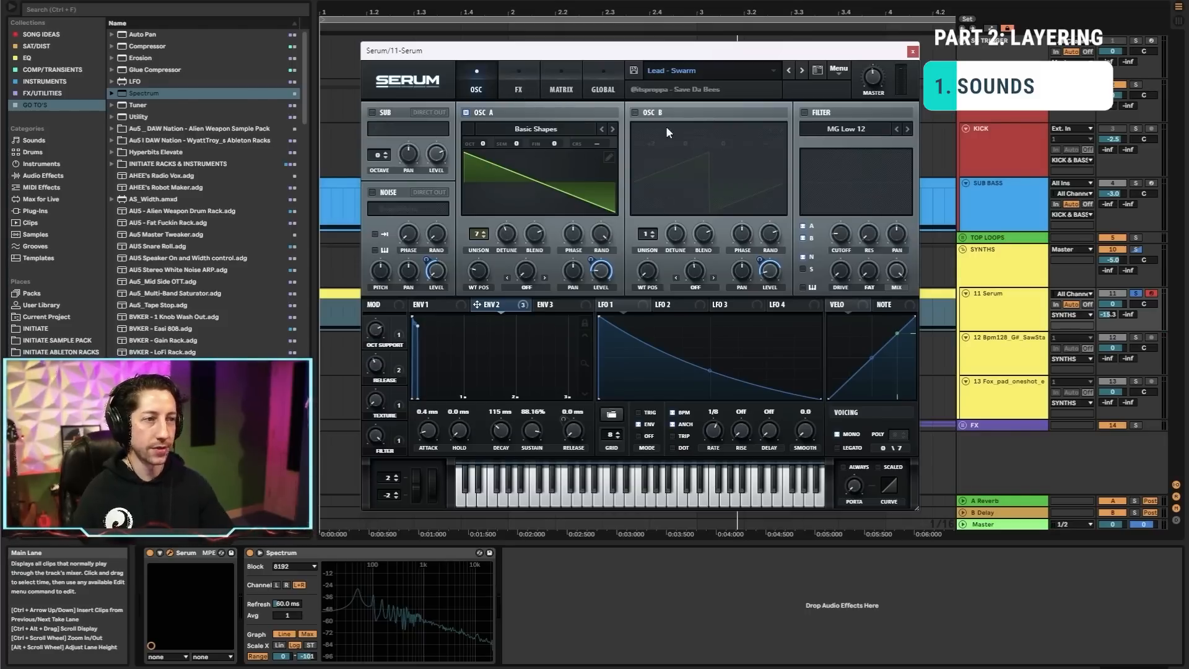
Step: Enable Serum's oscillator B and raise its unison to 10 voices while the layer plays
{"action": "left_click", "coordinate": [634, 112]}
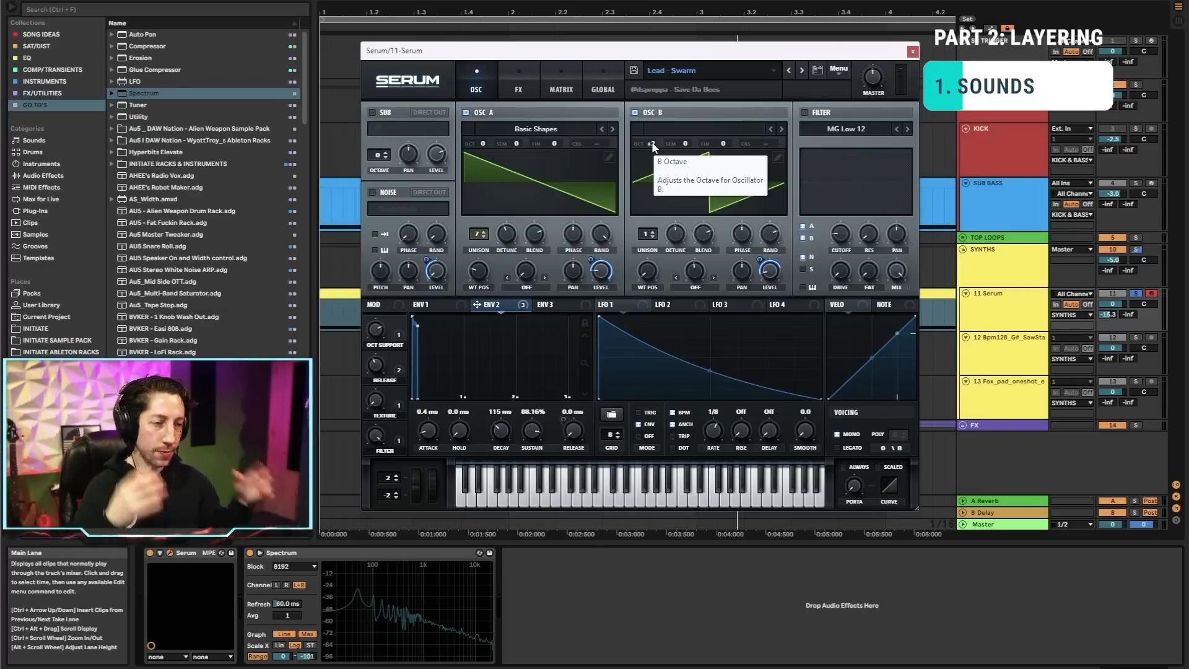
{"action": "key", "text": "space"}
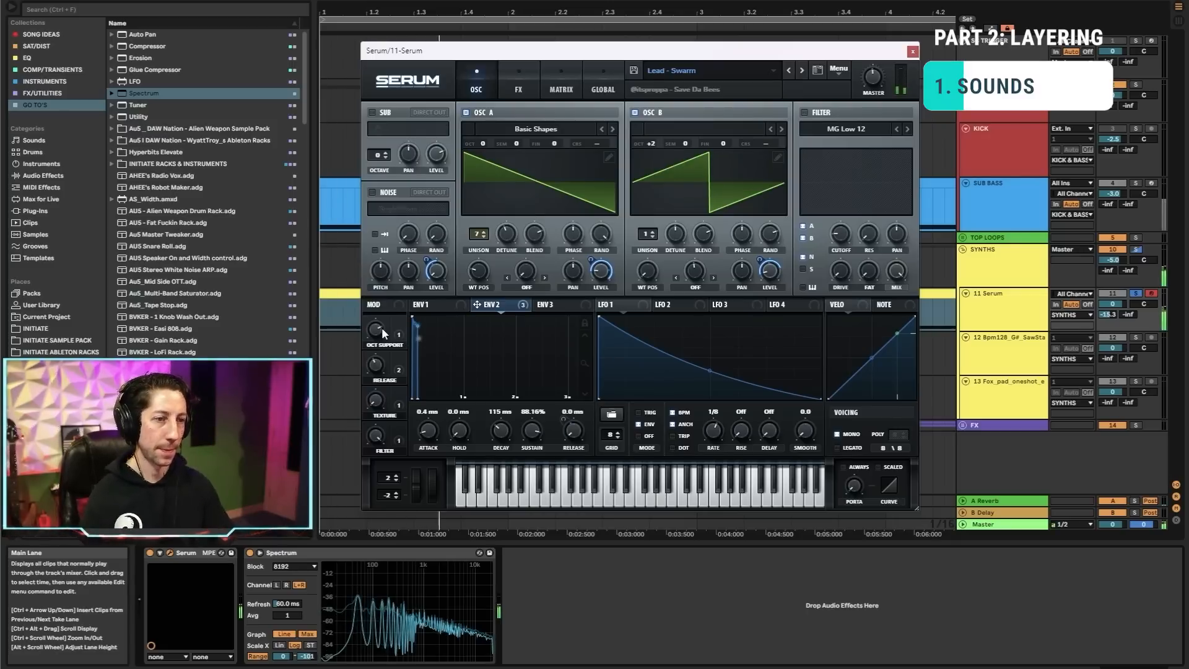
{"action": "left_click_drag", "start_coordinate": [649, 233], "coordinate": [652, 150]}
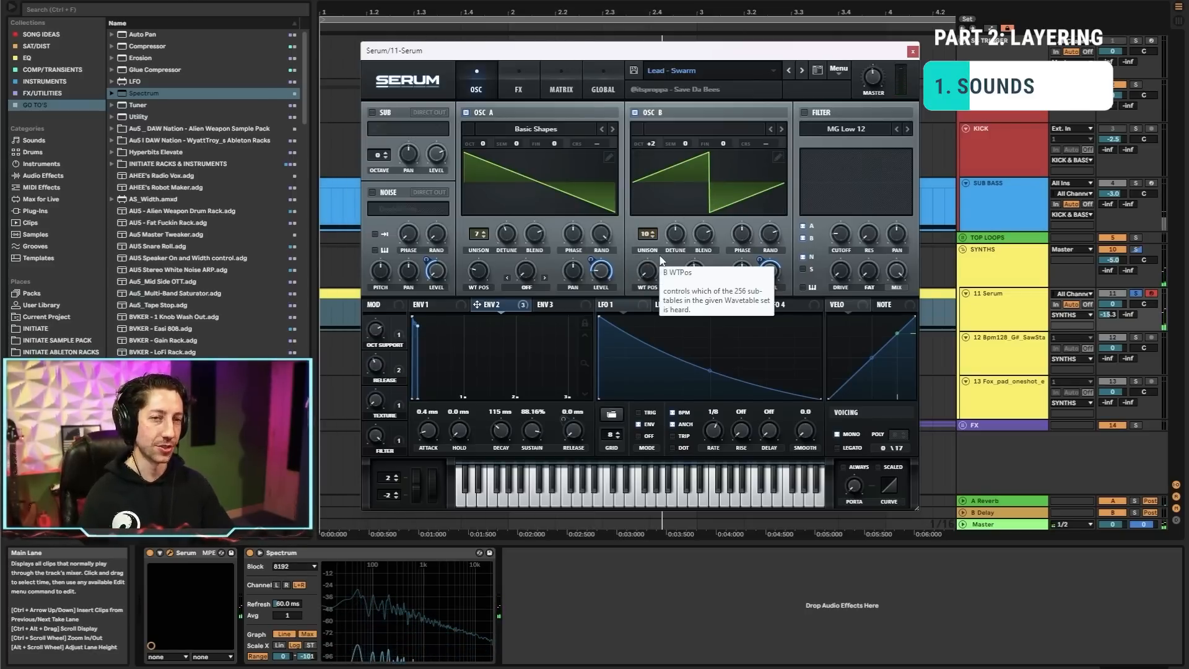
Step: Enable Serum's Tape Sat. distortion effect with drive at about 71% and play the sound
{"action": "left_click", "coordinate": [519, 88]}
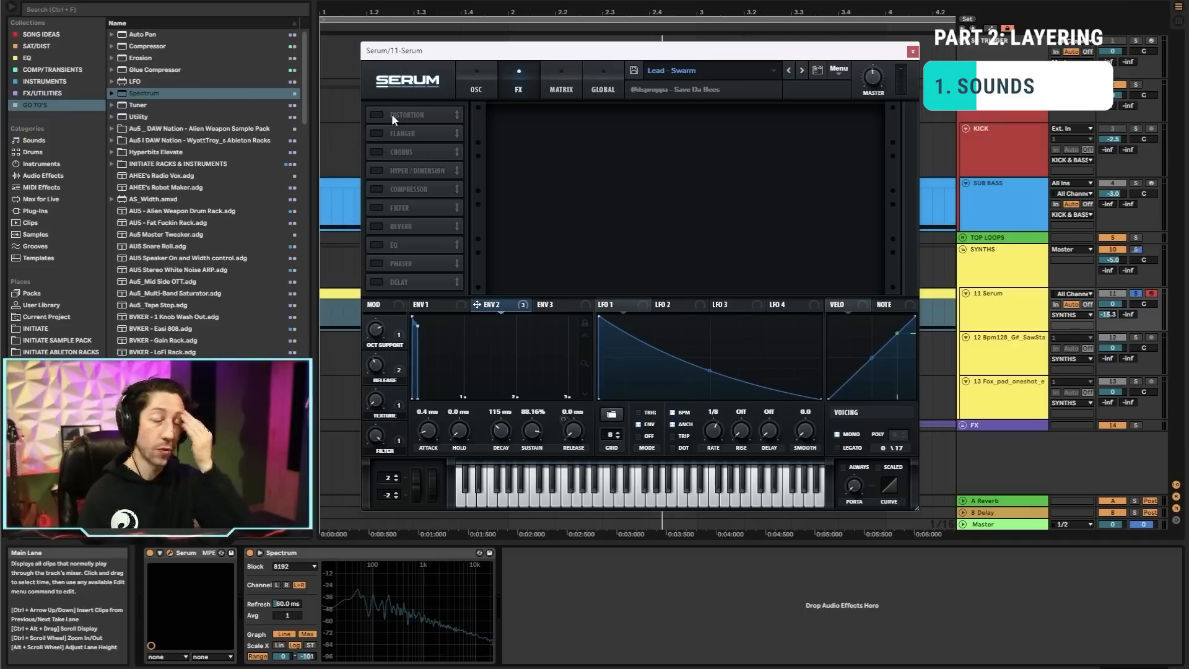
{"action": "left_click", "coordinate": [375, 116]}
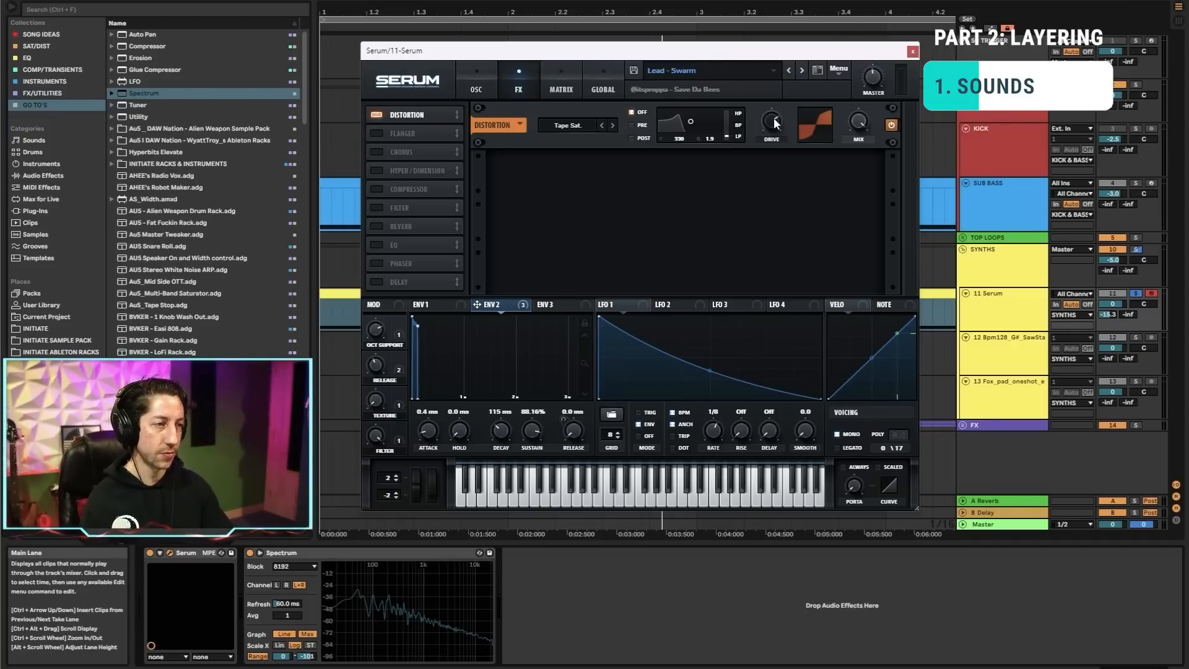
{"action": "mouse_move", "coordinate": [774, 122]}
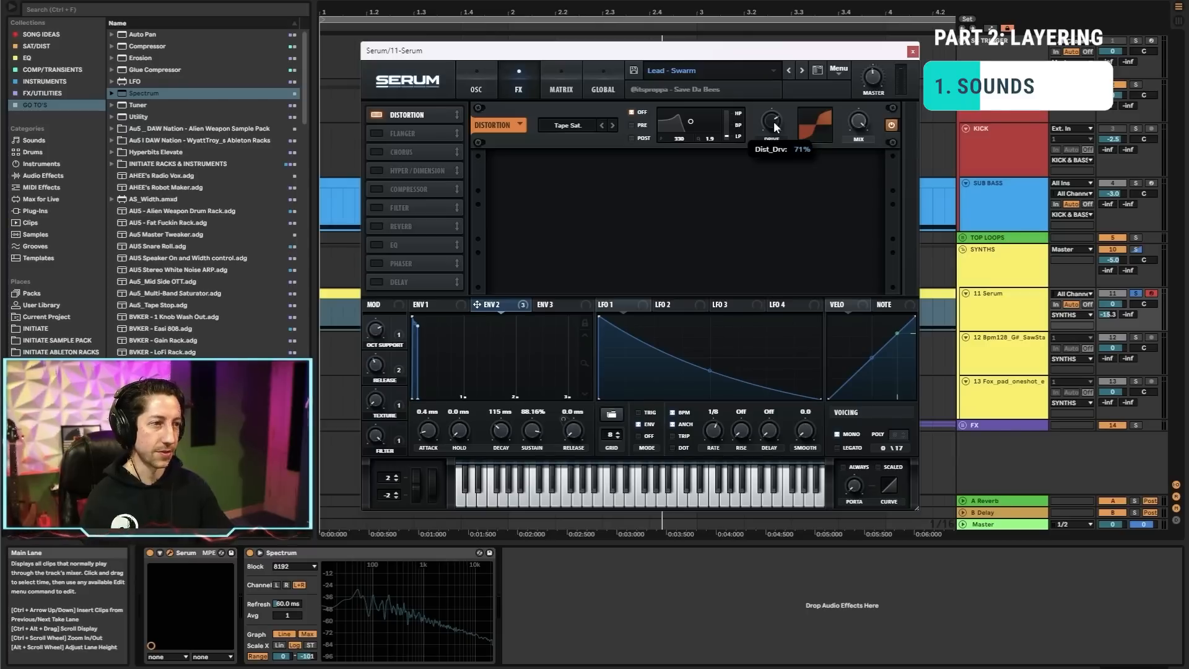
{"action": "key", "text": "space"}
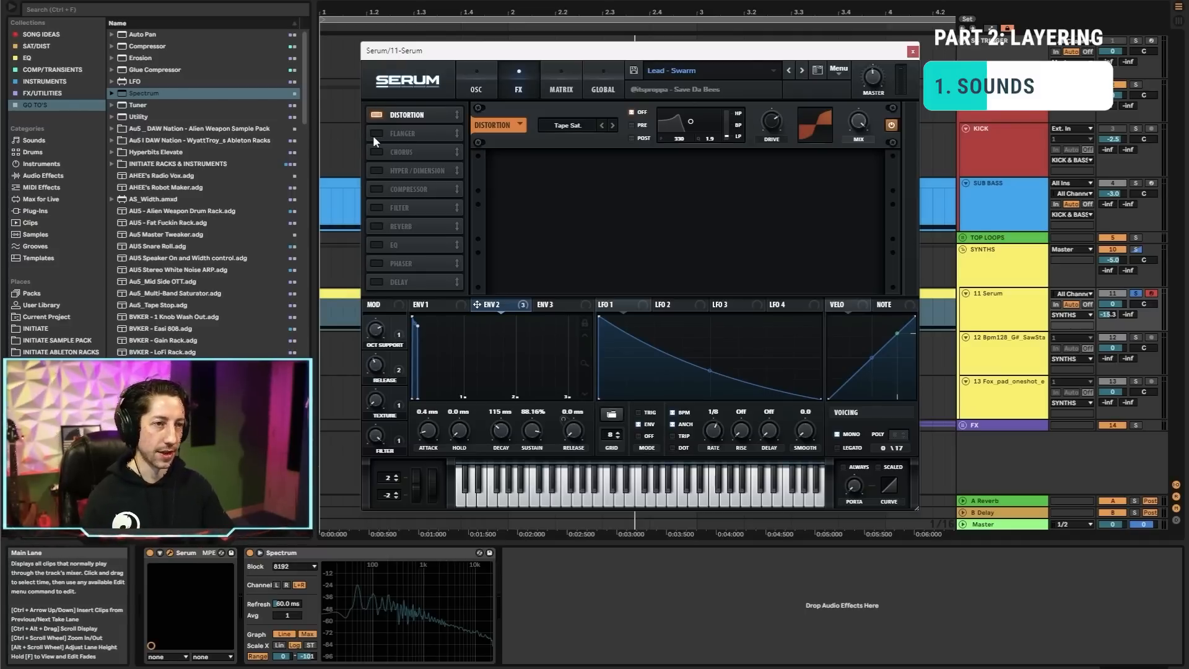
Step: Enable Serum's BrightWhite noise oscillator and add the flanger and chorus effects
{"action": "left_click", "coordinate": [474, 91]}
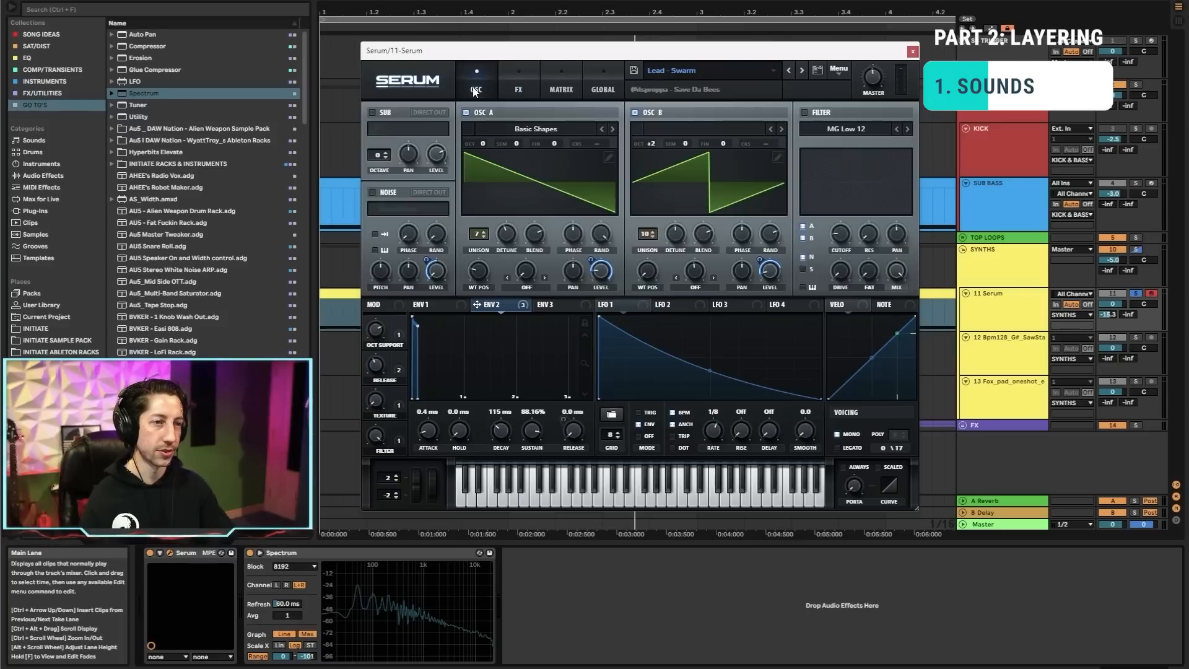
{"action": "left_click", "coordinate": [373, 192]}
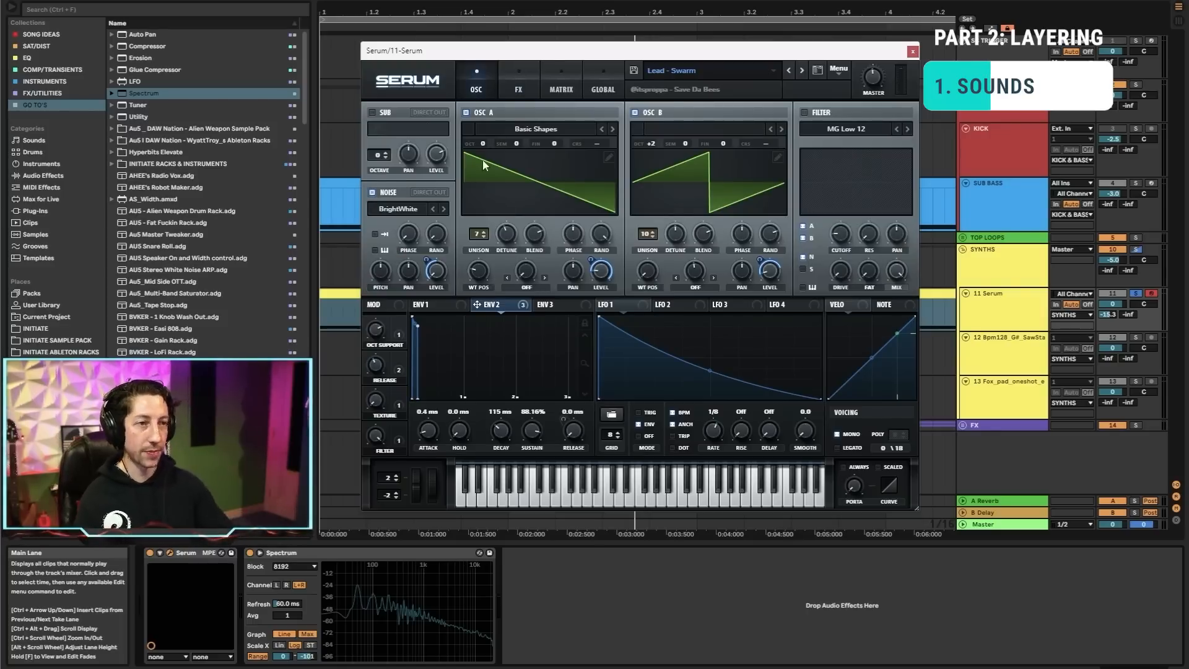
{"action": "left_click", "coordinate": [509, 93]}
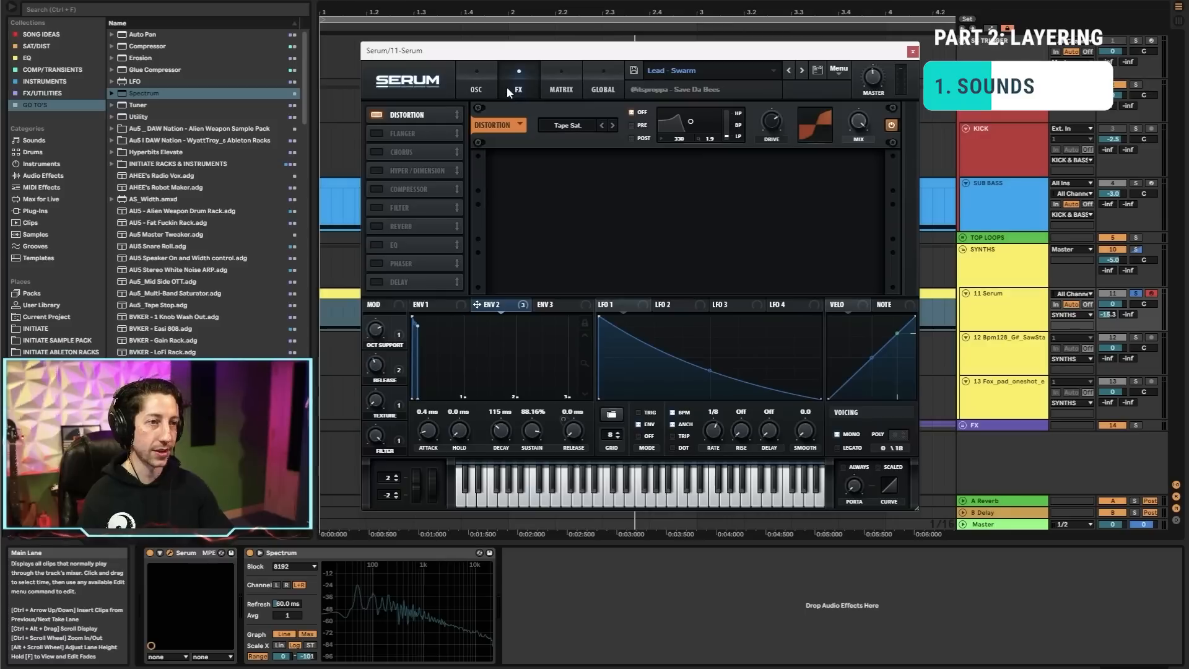
{"action": "left_click", "coordinate": [379, 131]}
{"action": "left_click", "coordinate": [378, 151]}
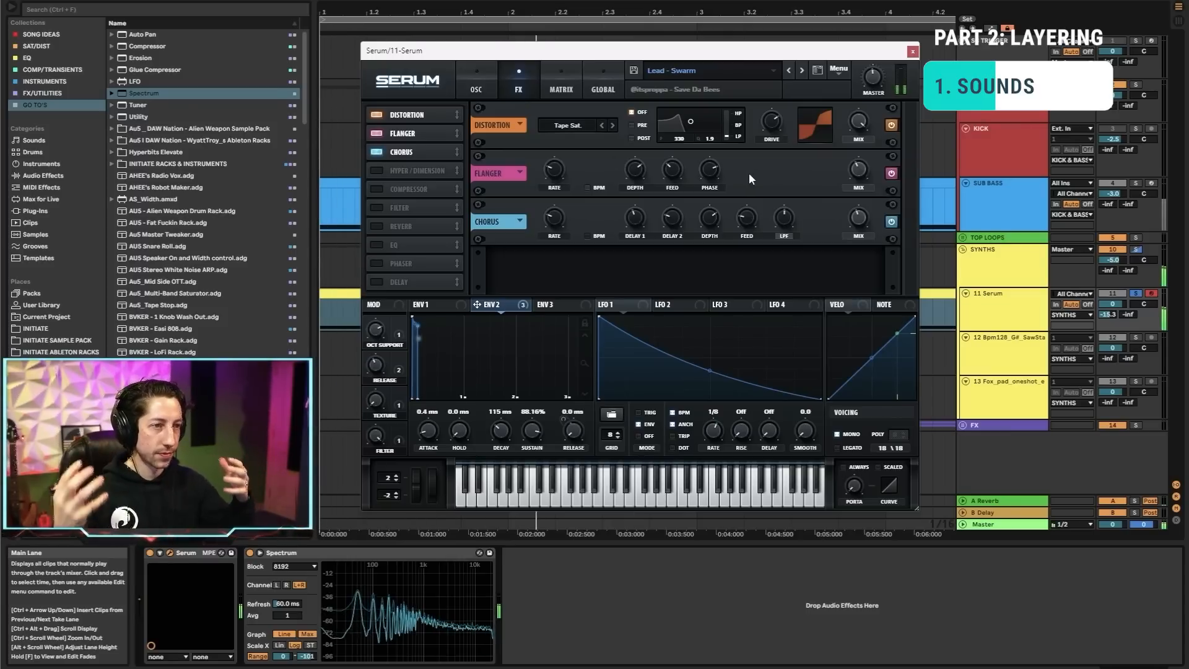
Step: Adjust Env 2's modulation of the noise level to about 40 and enable the Hyper/Dimension effect
{"action": "left_click", "coordinate": [476, 90]}
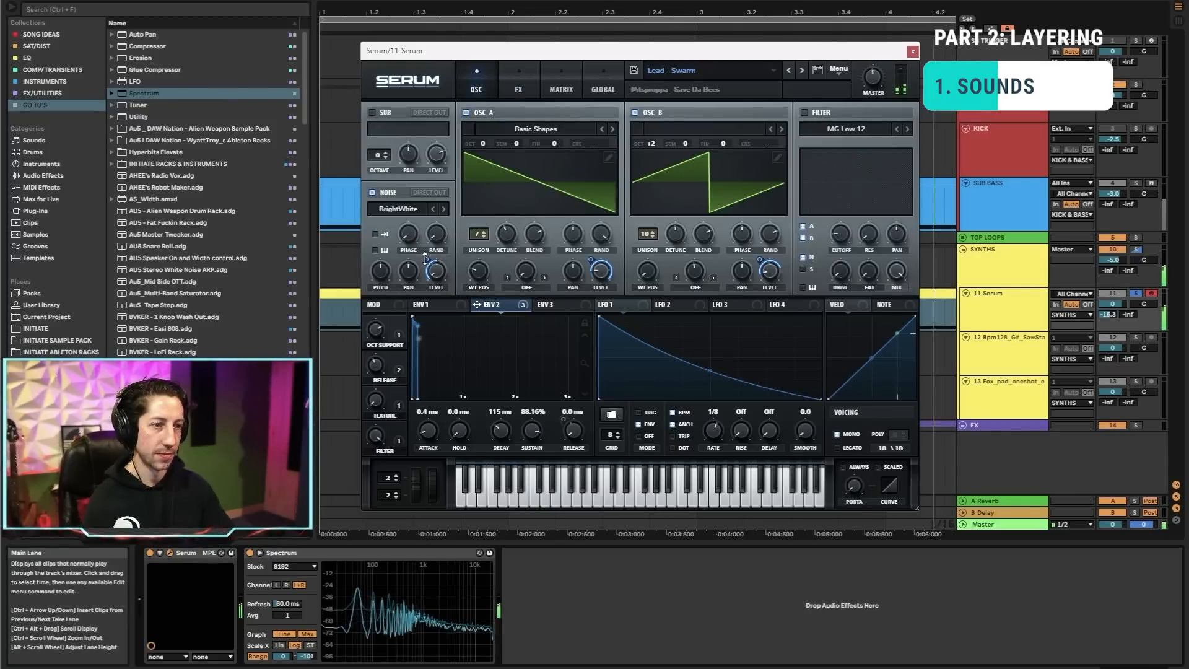
{"action": "mouse_move", "coordinate": [426, 266]}
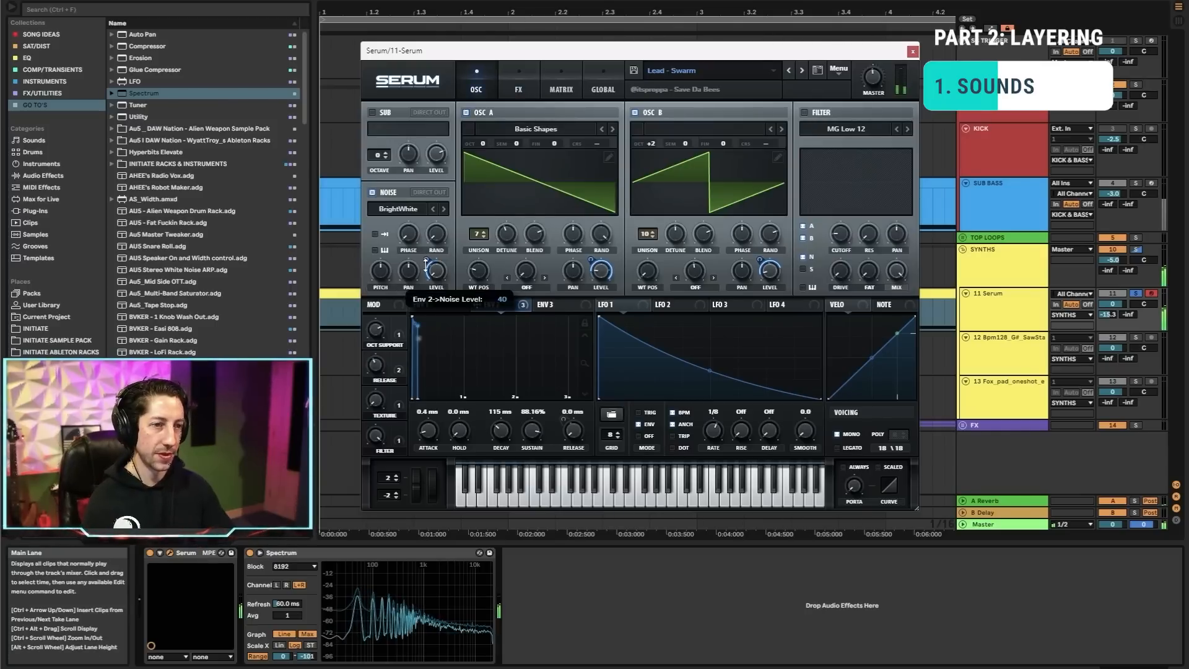
{"action": "left_click", "coordinate": [515, 81]}
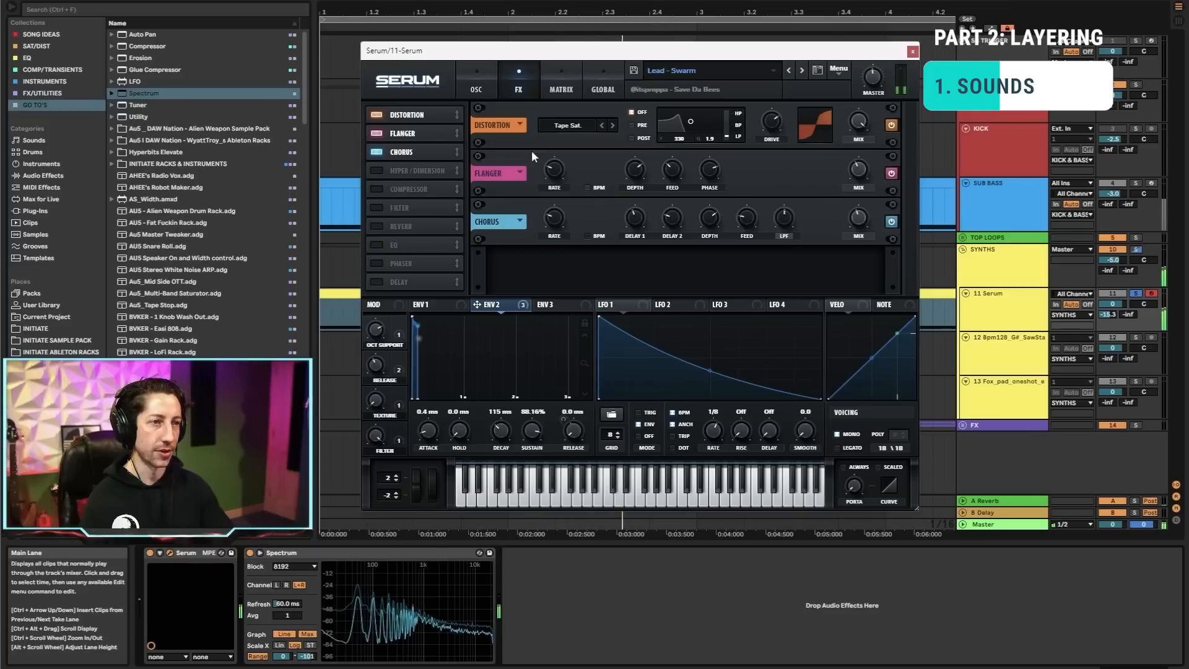
{"action": "left_click", "coordinate": [376, 170]}
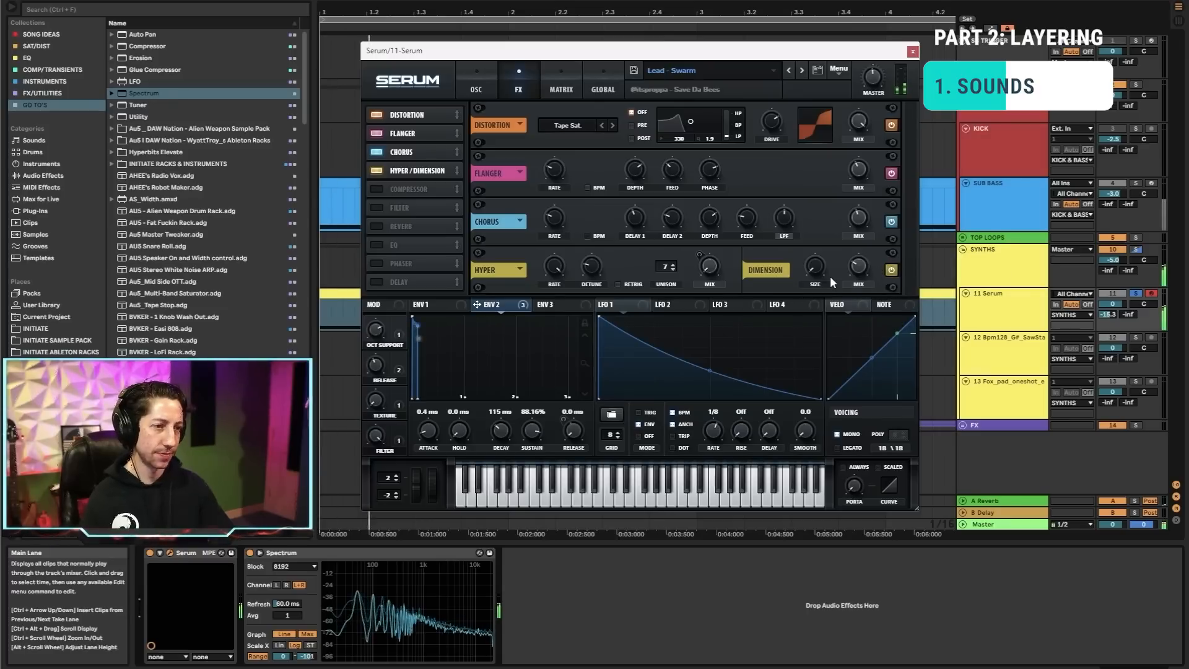
Step: Adjust Serum's Dimension mix and play the sound while sweeping the Texture macro assigned to the Hyper mix
{"action": "mouse_move", "coordinate": [858, 275]}
{"action": "left_mouse_down"}
{"action": "mouse_move", "coordinate": [853, 345]}
{"action": "mouse_move", "coordinate": [860, 263]}
{"action": "left_mouse_up"}
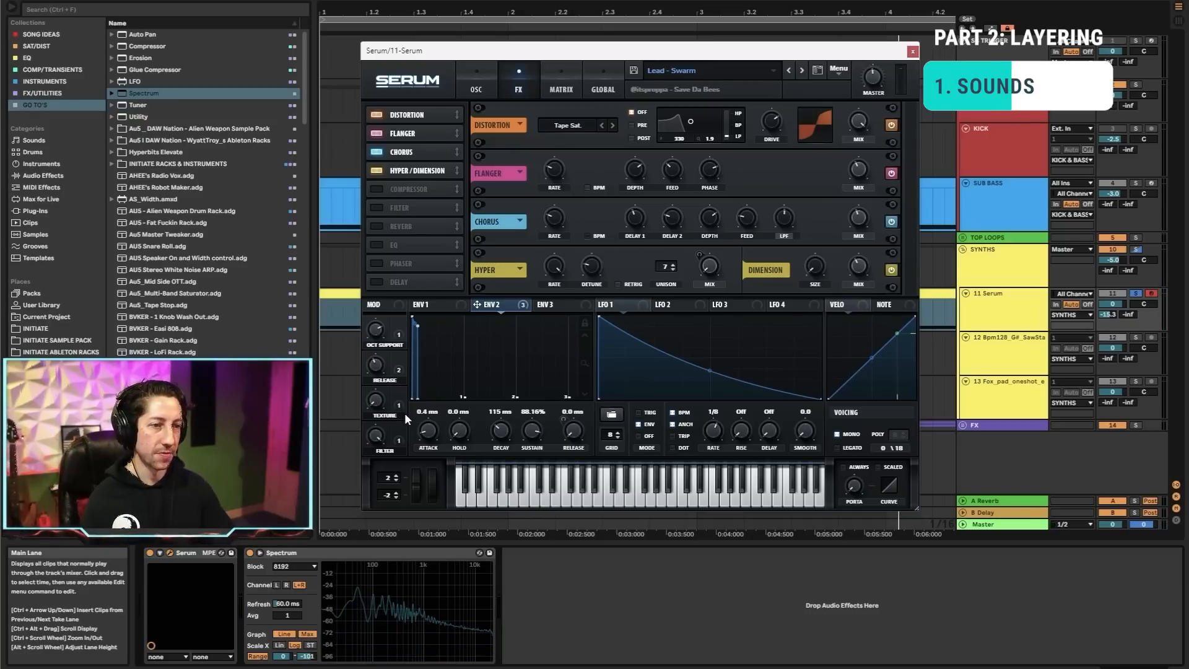
{"action": "right_click", "coordinate": [712, 274]}
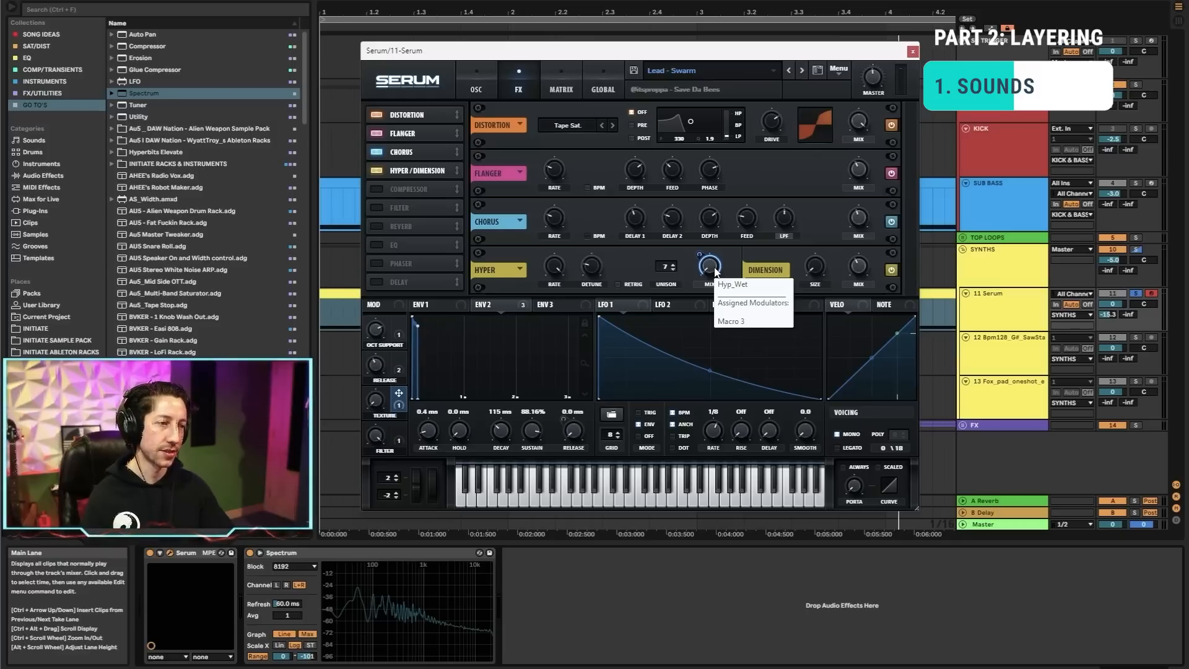
{"action": "left_click", "coordinate": [629, 280]}
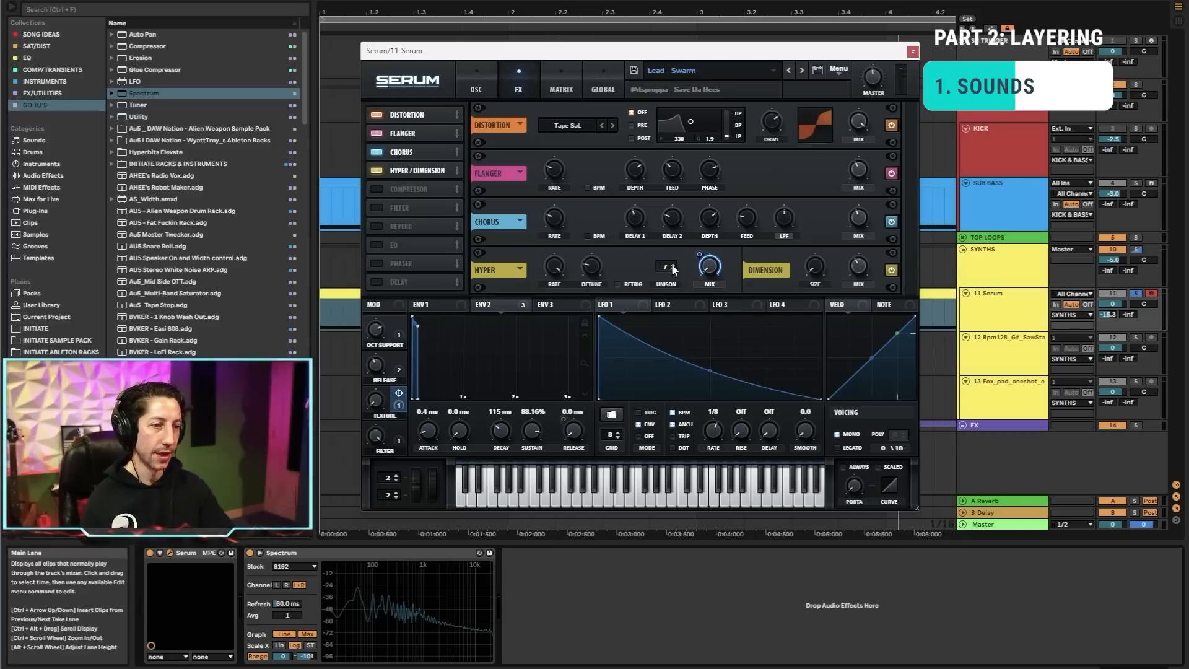
{"action": "key", "text": "space"}
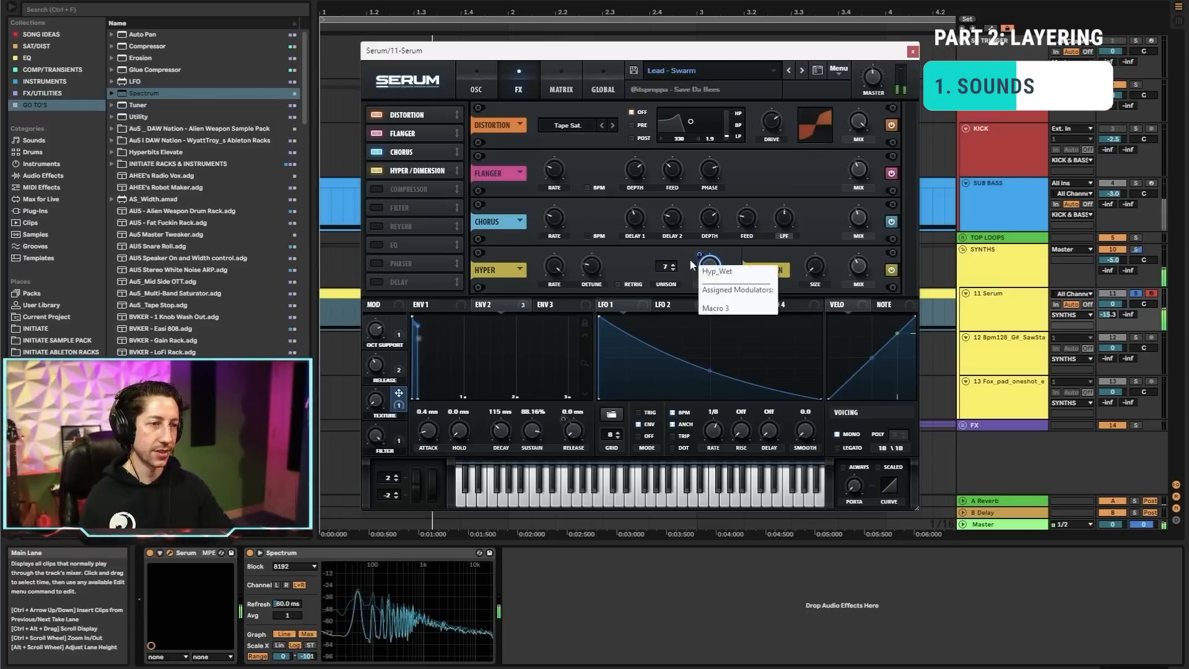
{"action": "left_click_drag", "start_coordinate": [377, 402], "coordinate": [400, 280]}
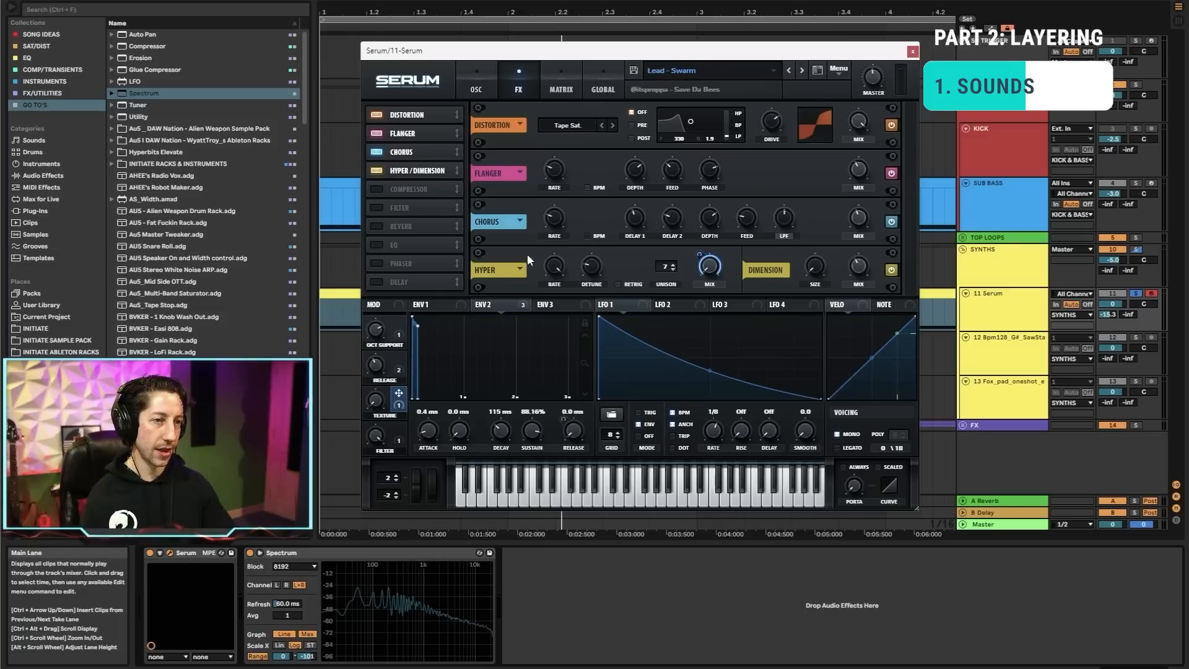
Step: Enable Serum's compressor effect in multiband mode and play the sound through it
{"action": "left_click", "coordinate": [379, 188]}
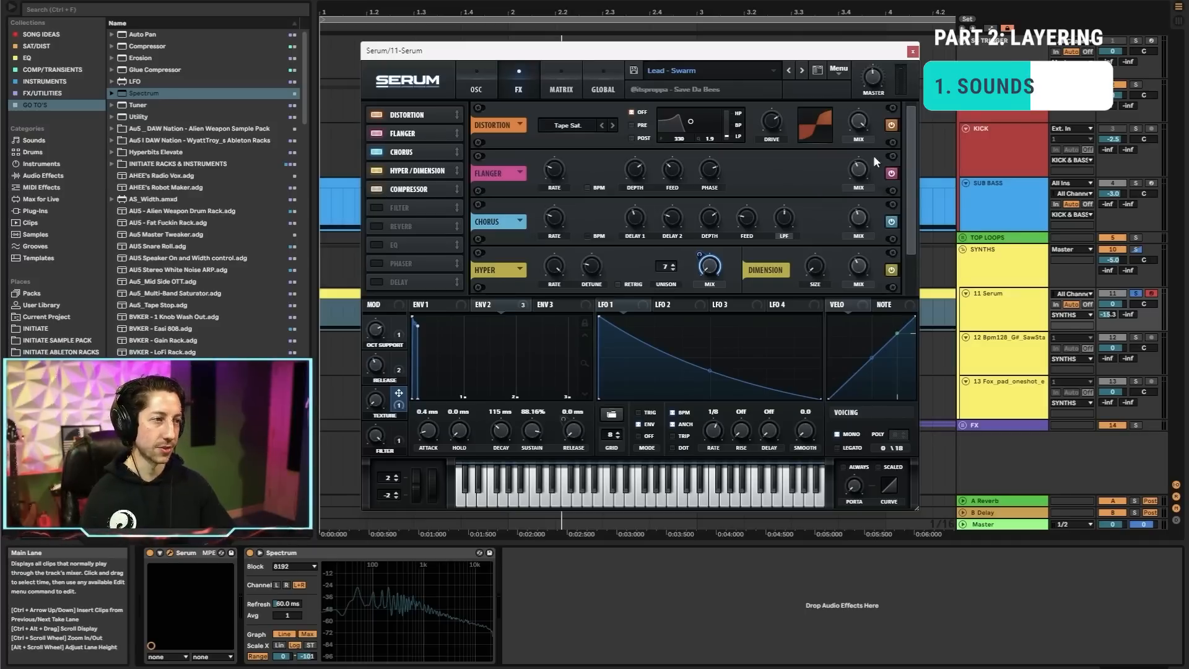
{"action": "left_click_drag", "start_coordinate": [911, 164], "coordinate": [910, 213]}
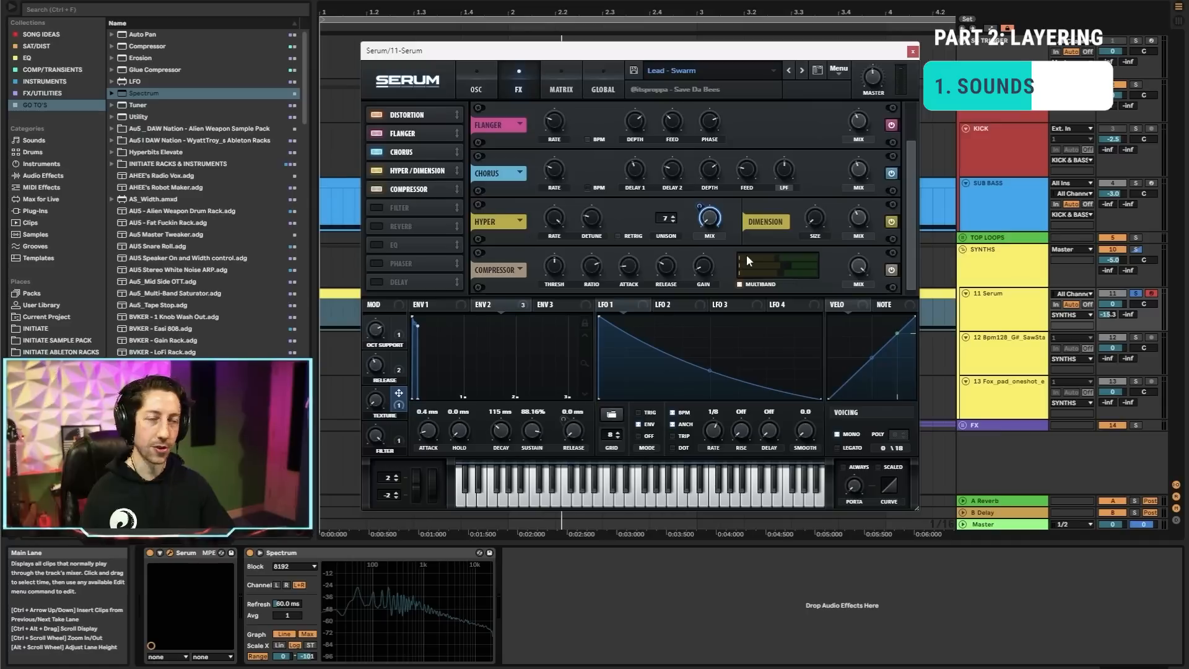
{"action": "key", "text": "space"}
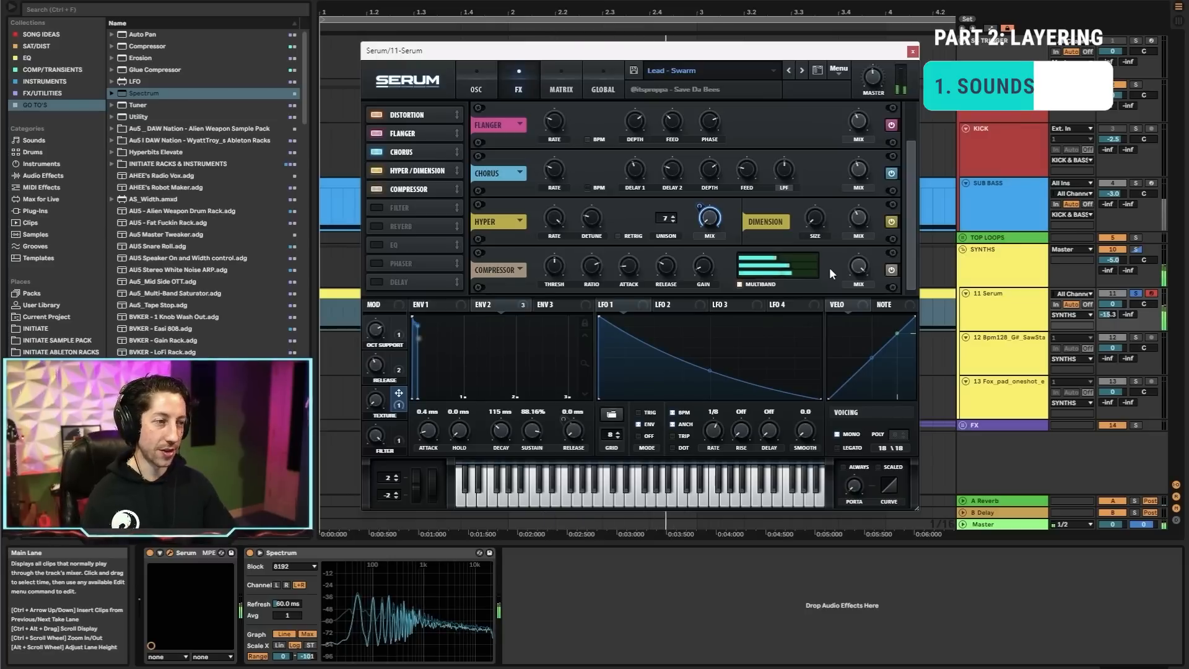
{"action": "mouse_move", "coordinate": [797, 266]}
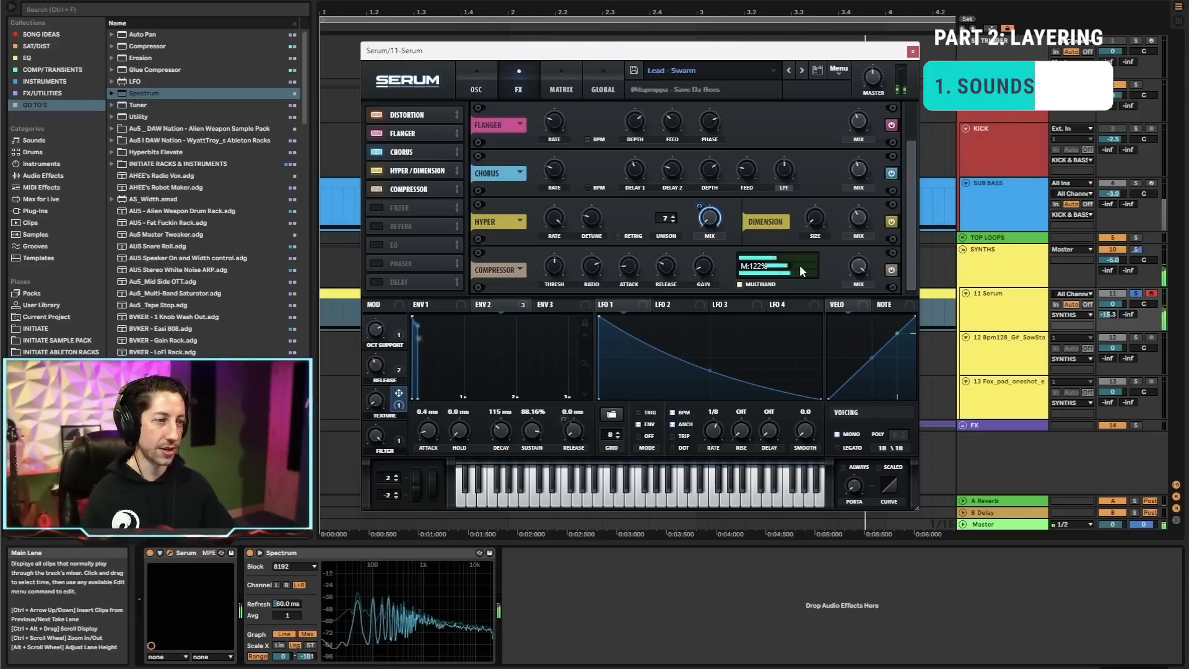
Step: Enable Serum's MG Low 12 filter effect and sweep its cutoff with the Filter macro during playback
{"action": "left_click", "coordinate": [376, 207]}
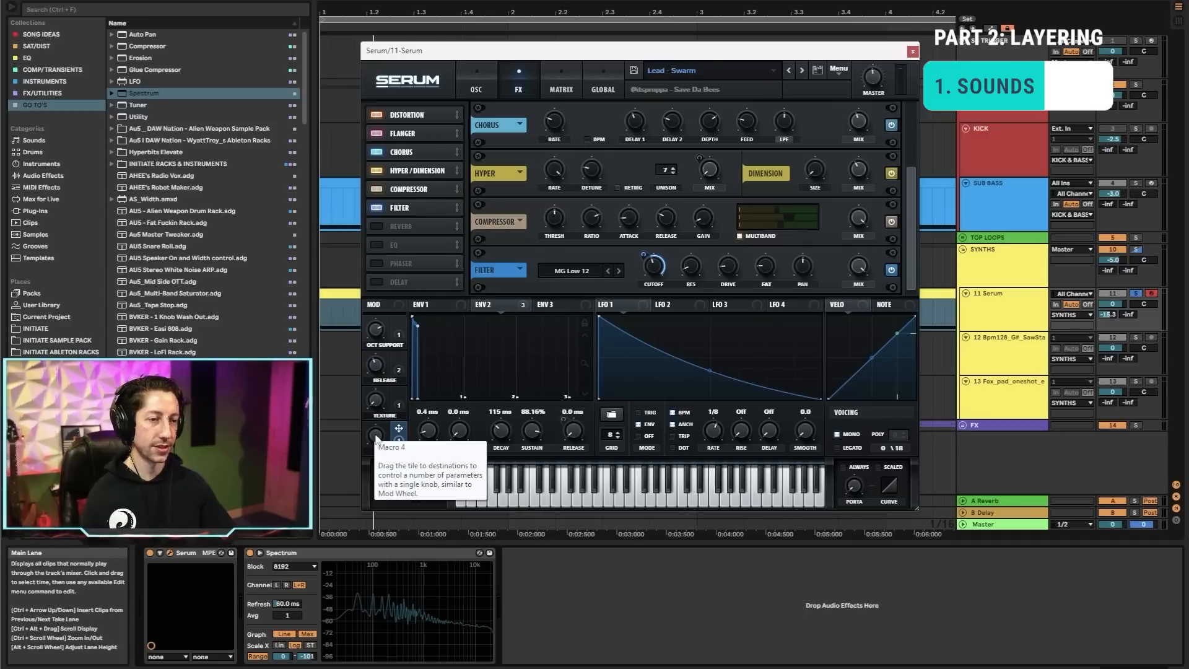
{"action": "left_click_drag", "start_coordinate": [372, 456], "coordinate": [378, 590]}
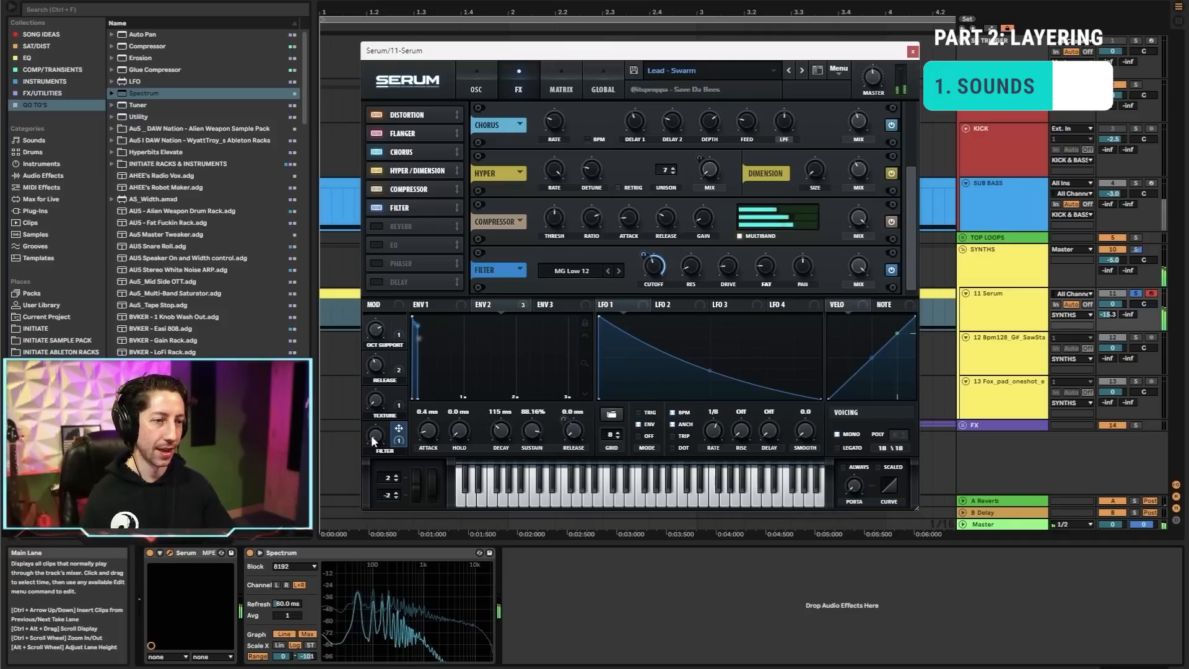
Step: Enable Serum's Hall reverb effect and sweep the Filter macro while playing the layer alone and with the sub bass
{"action": "left_click", "coordinate": [381, 228]}
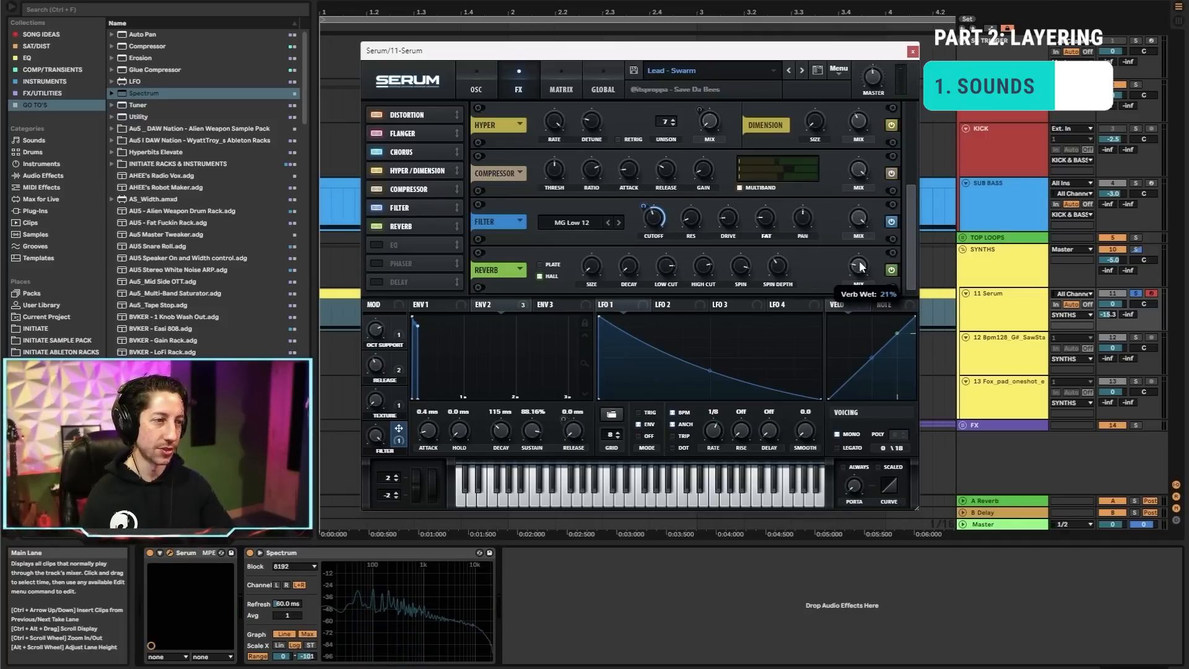
{"action": "key", "text": "space"}
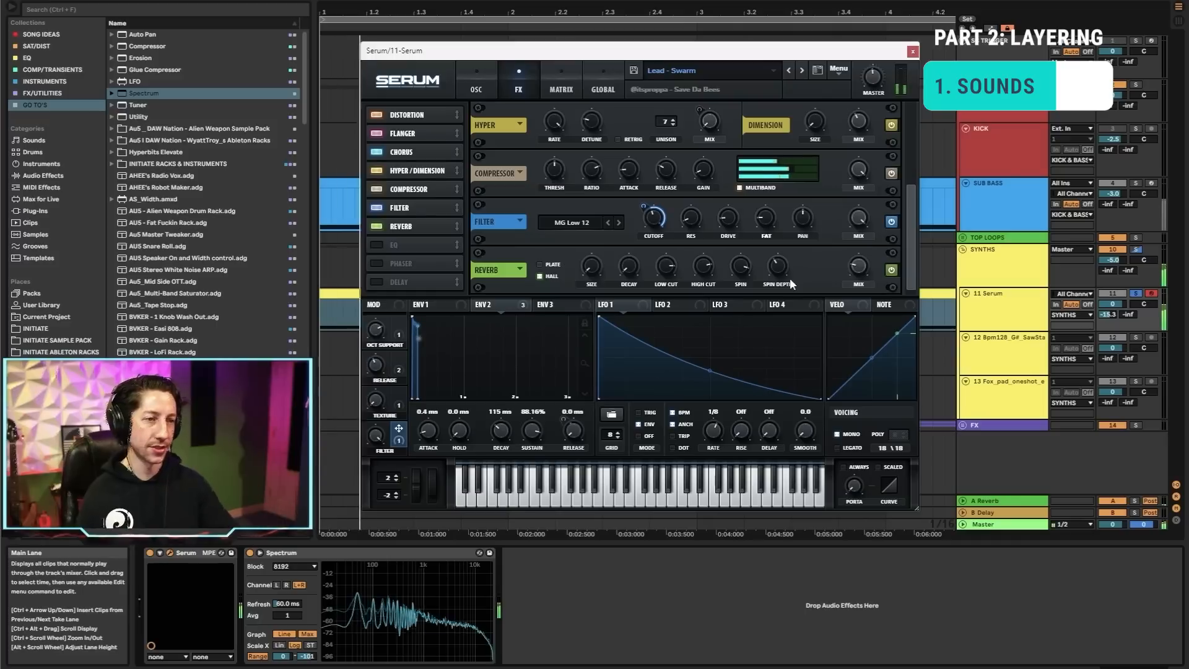
{"action": "left_click_drag", "start_coordinate": [373, 445], "coordinate": [369, 583]}
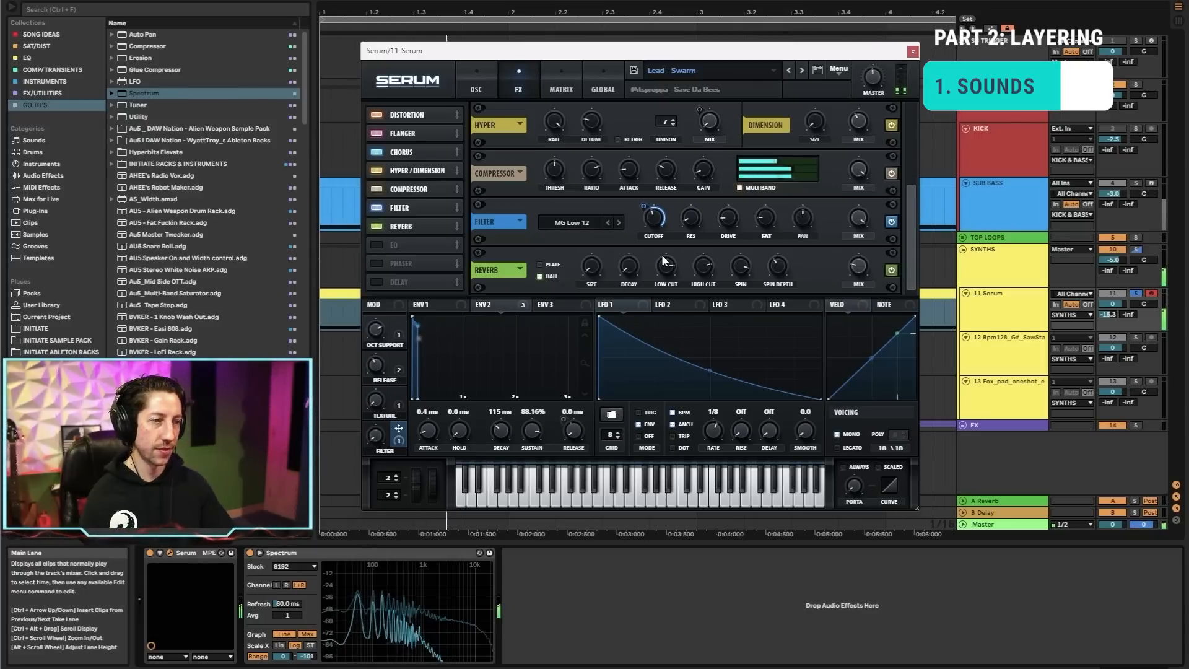
{"action": "mouse_move", "coordinate": [660, 223]}
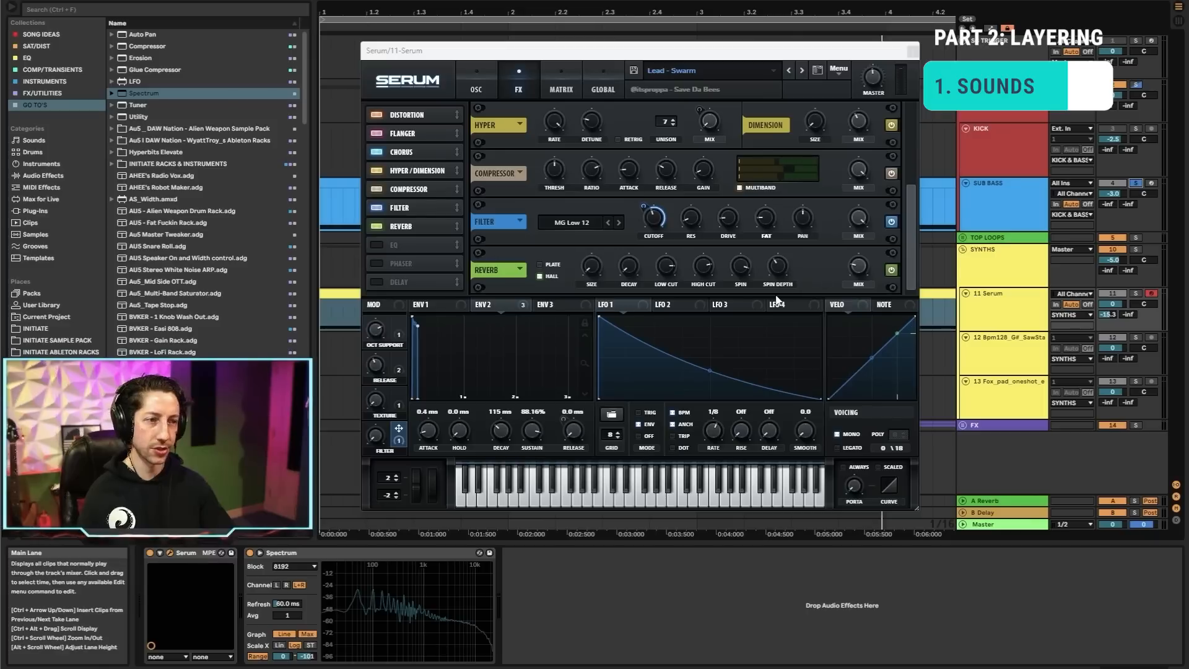
{"action": "key", "text": "space"}
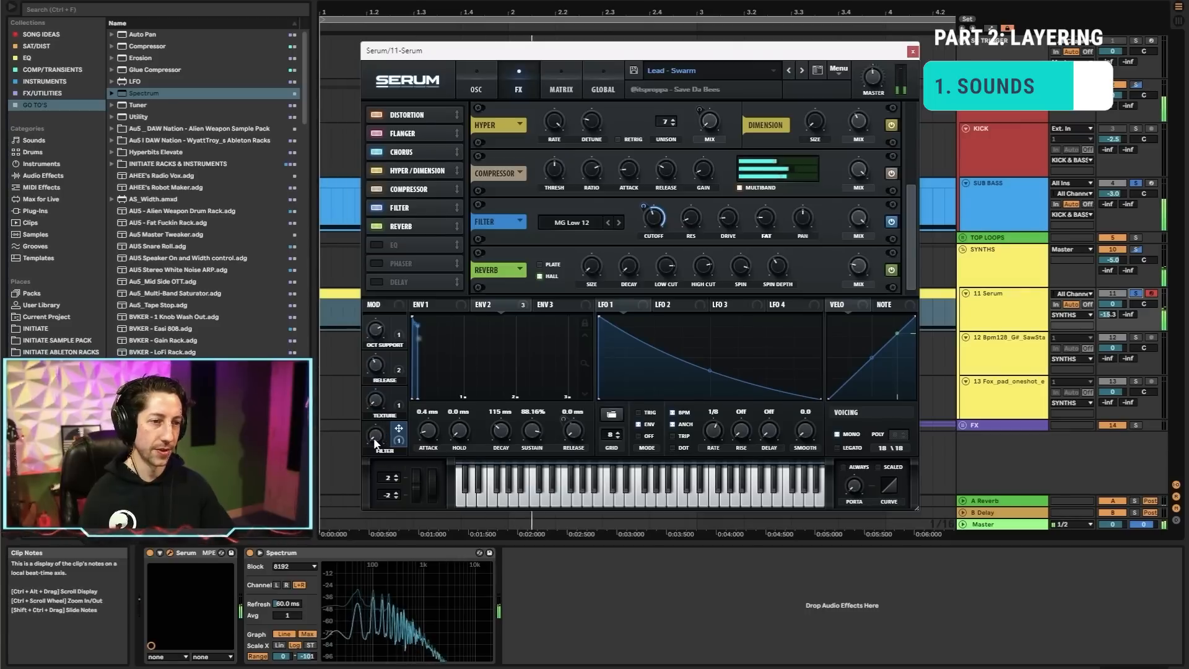
{"action": "left_click_drag", "start_coordinate": [375, 437], "coordinate": [375, 428]}
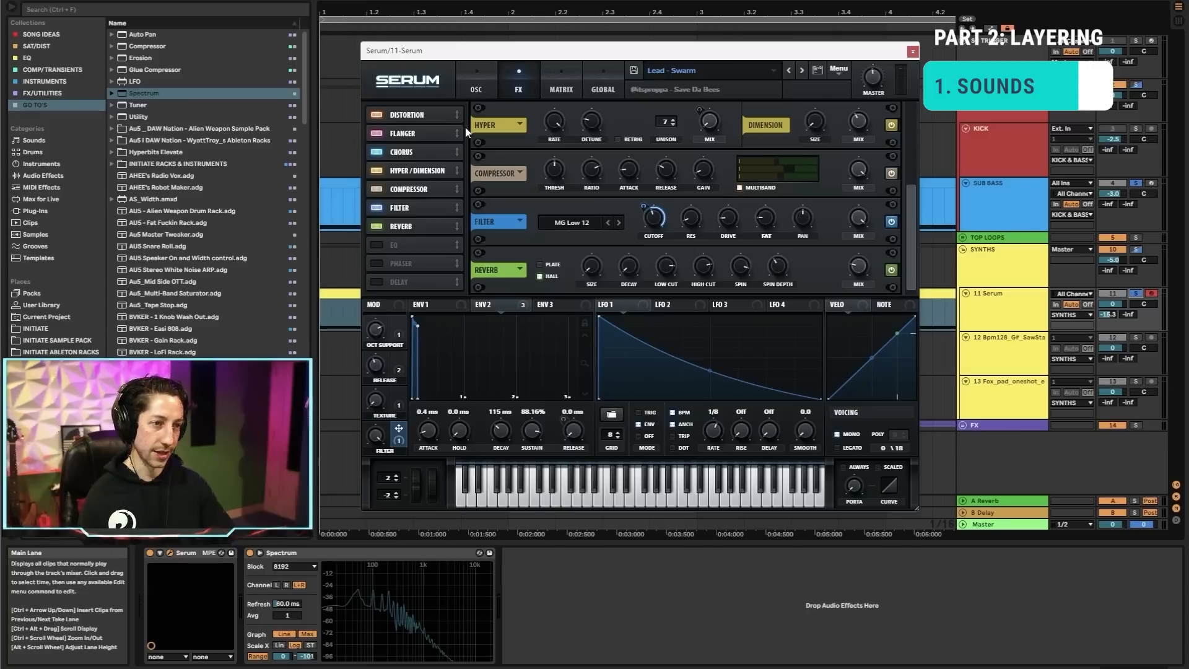
Step: Raise oscillator A's octave to +1 and briefly bypass oscillator B to hear the change during playback
{"action": "left_click", "coordinate": [475, 91]}
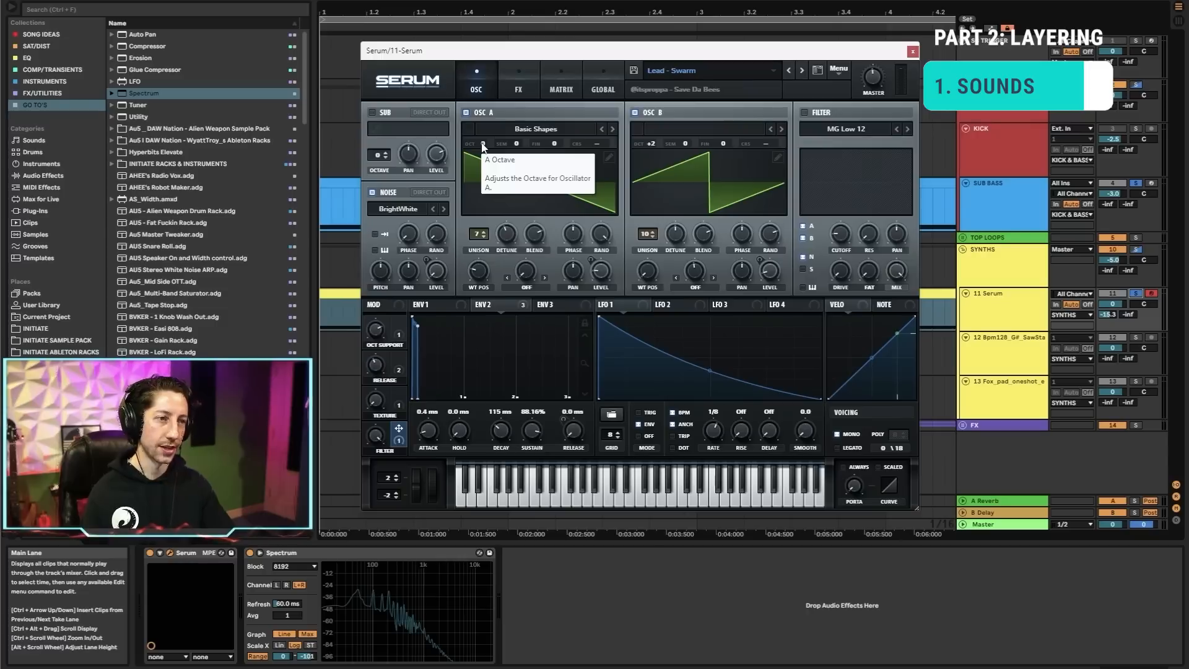
{"action": "left_click_drag", "start_coordinate": [483, 146], "coordinate": [483, 135]}
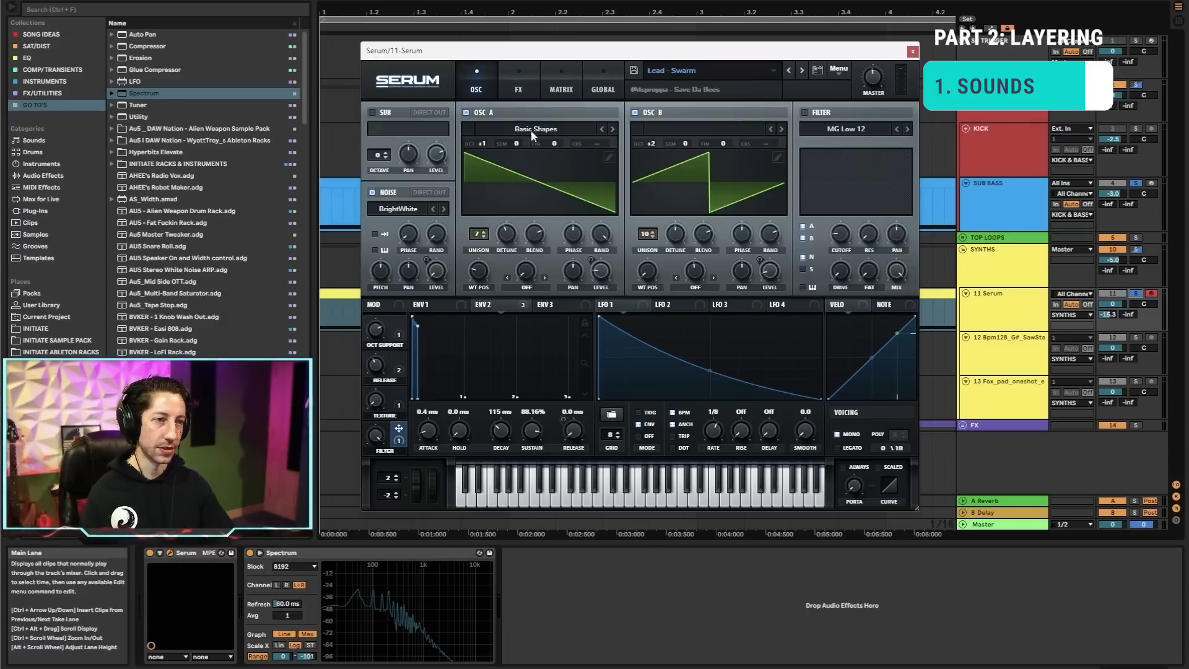
{"action": "left_click", "coordinate": [635, 113]}
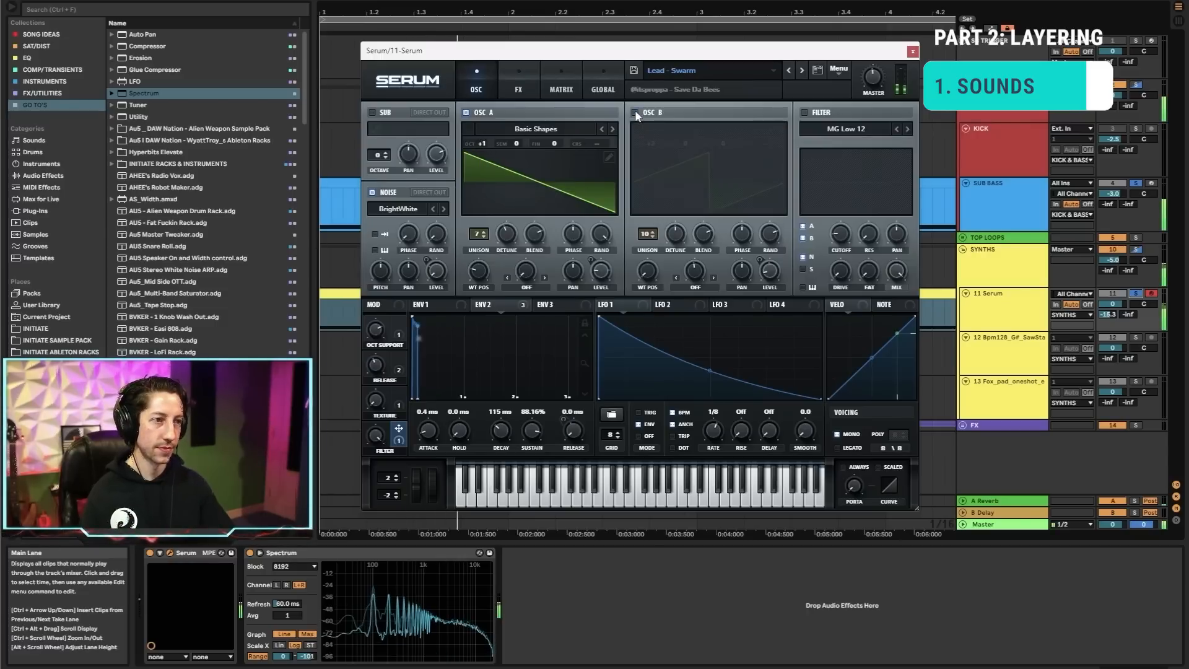
{"action": "left_click", "coordinate": [634, 113]}
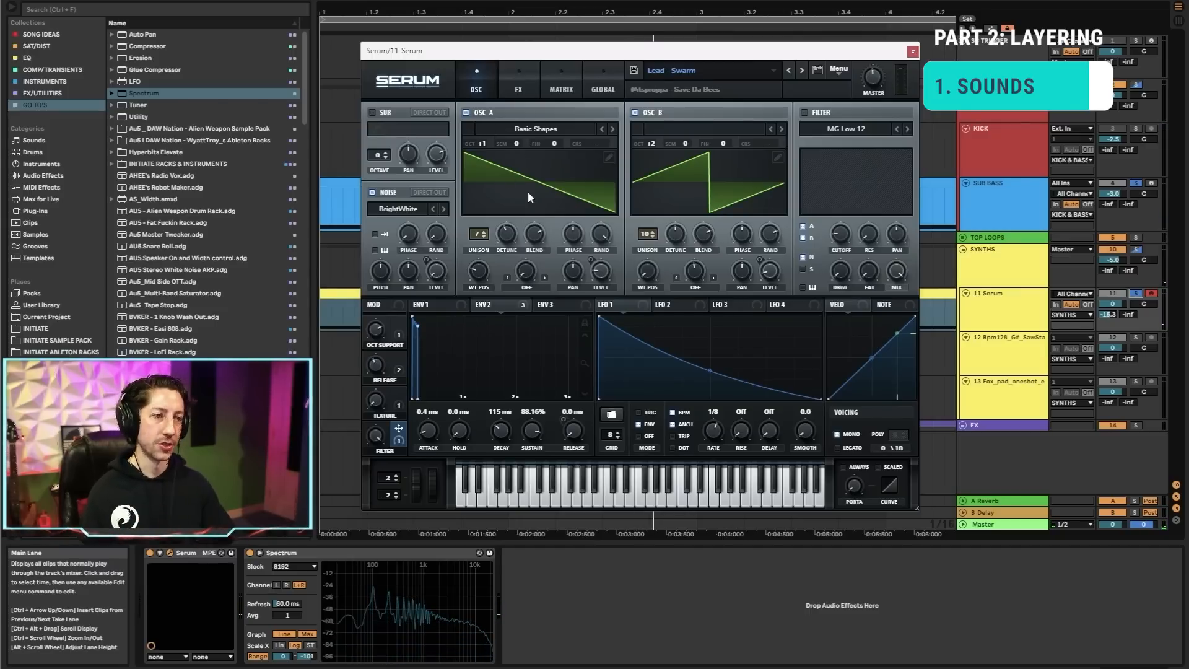
Step: Remove the fundamental from oscillator A's wavetable and play the result while sweeping the Filter macro
{"action": "left_click", "coordinate": [607, 159]}
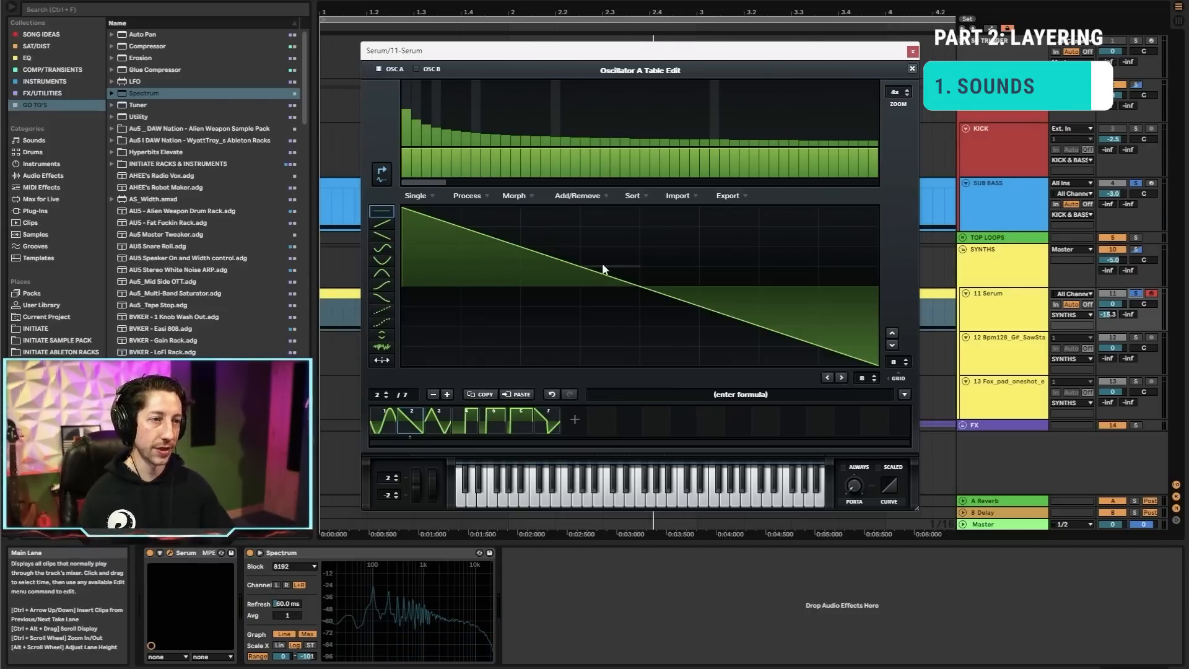
{"action": "left_click", "coordinate": [468, 196]}
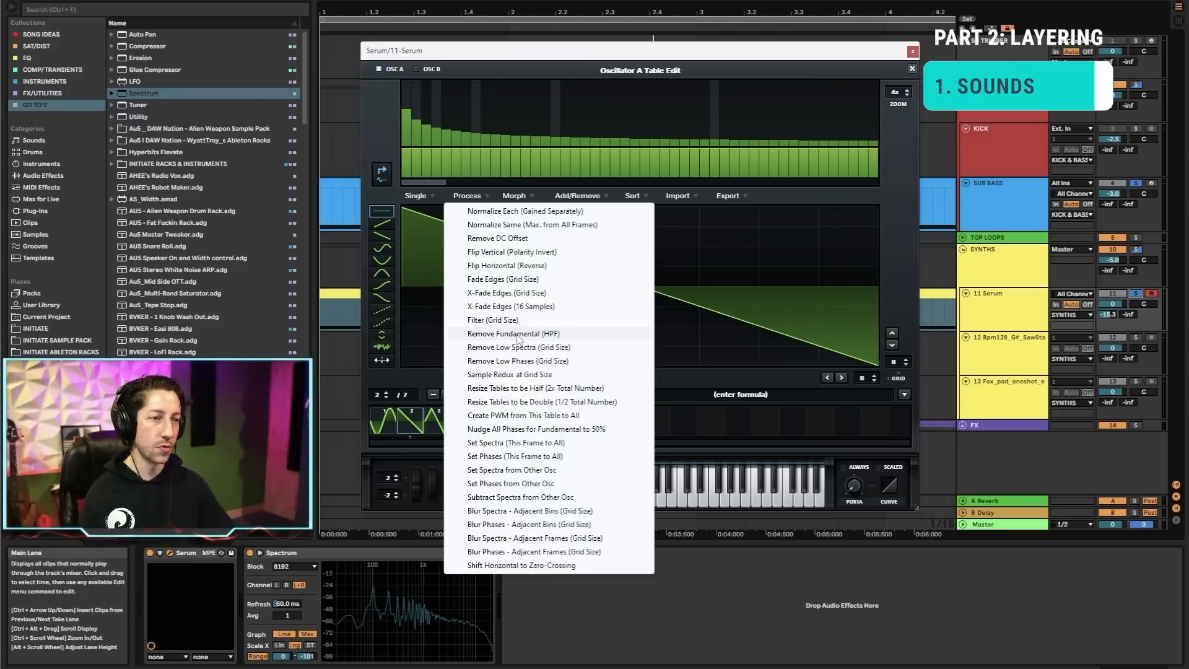
{"action": "left_click", "coordinate": [518, 334]}
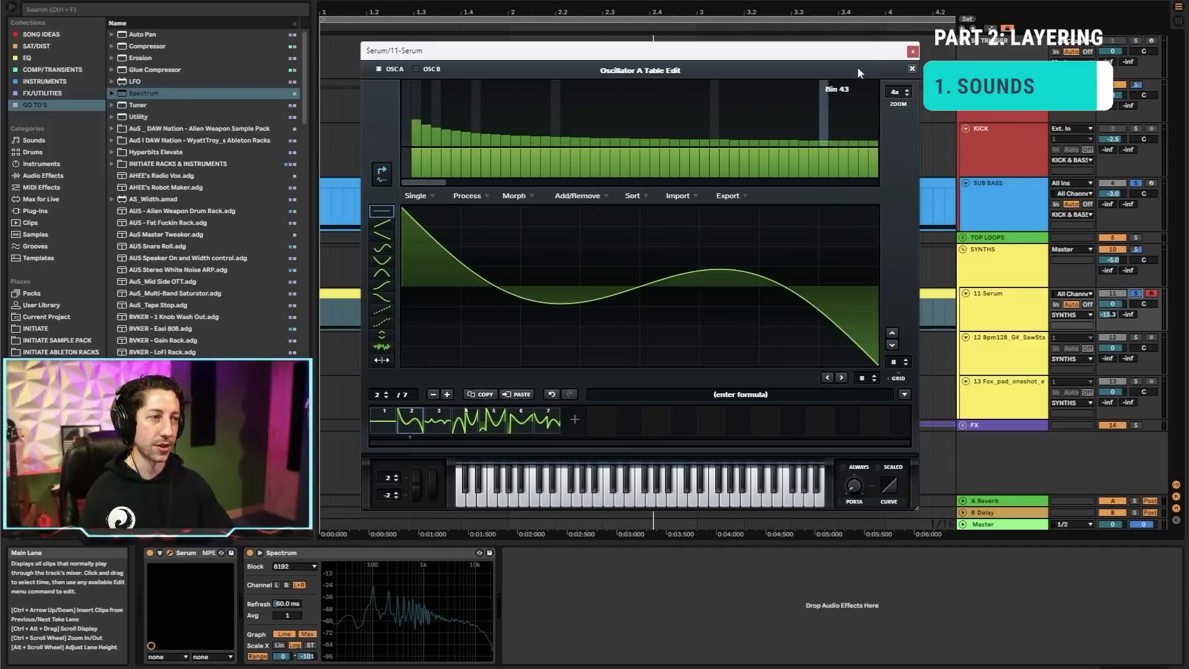
{"action": "left_click", "coordinate": [912, 69]}
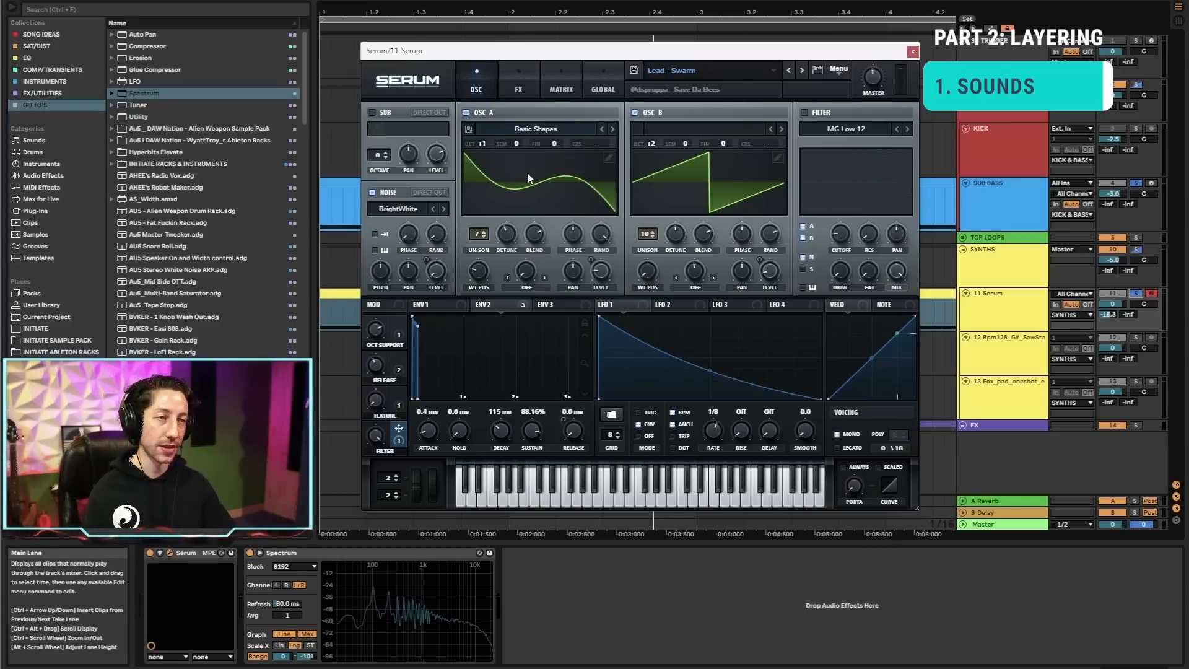
{"action": "key", "text": "space"}
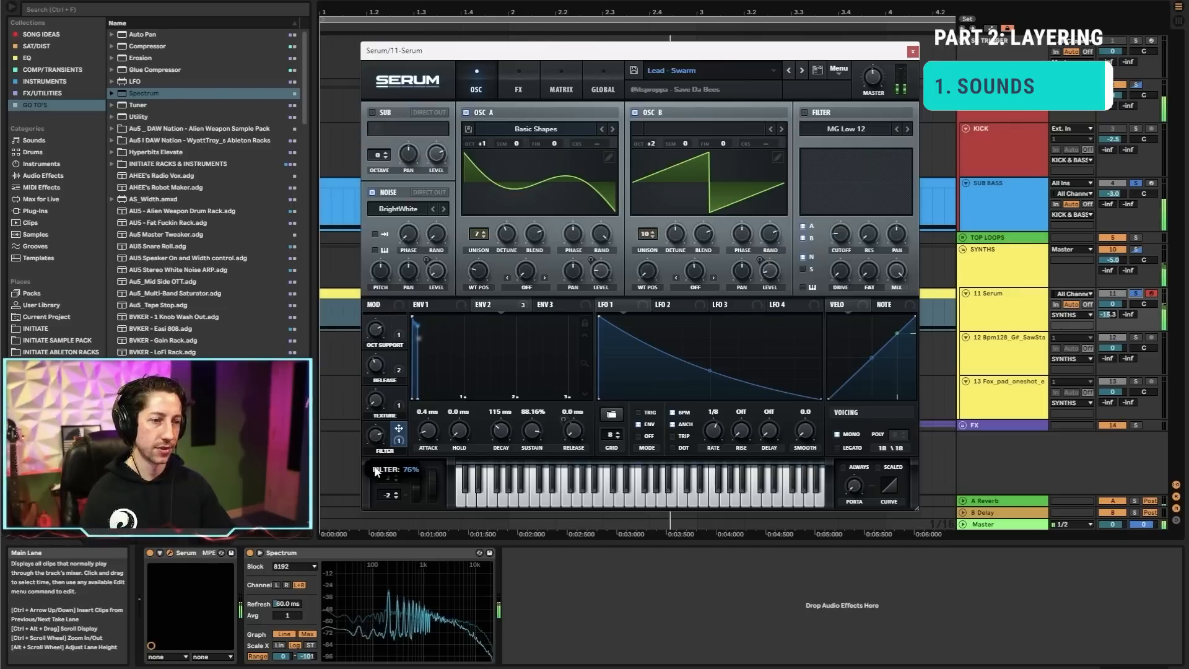
{"action": "left_click_drag", "start_coordinate": [376, 473], "coordinate": [388, 559]}
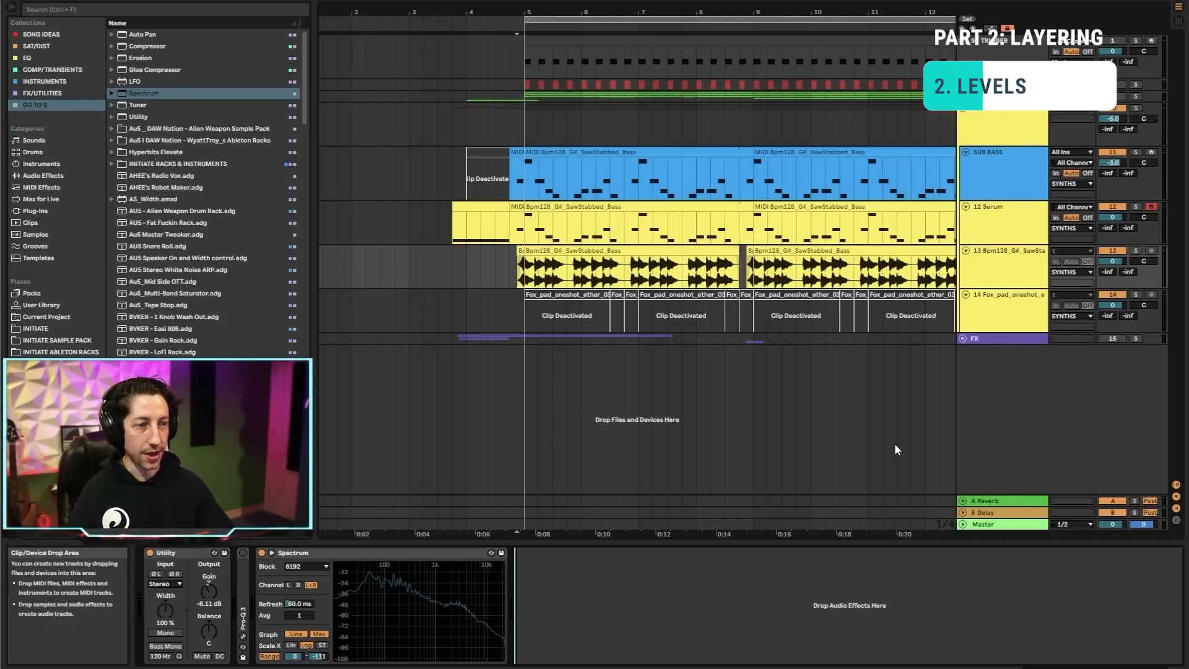
Step: Play the layered arrangement from bar 5 and solo the SawStabbed_Bass audio track to hear it alone
{"action": "key", "text": "space"}
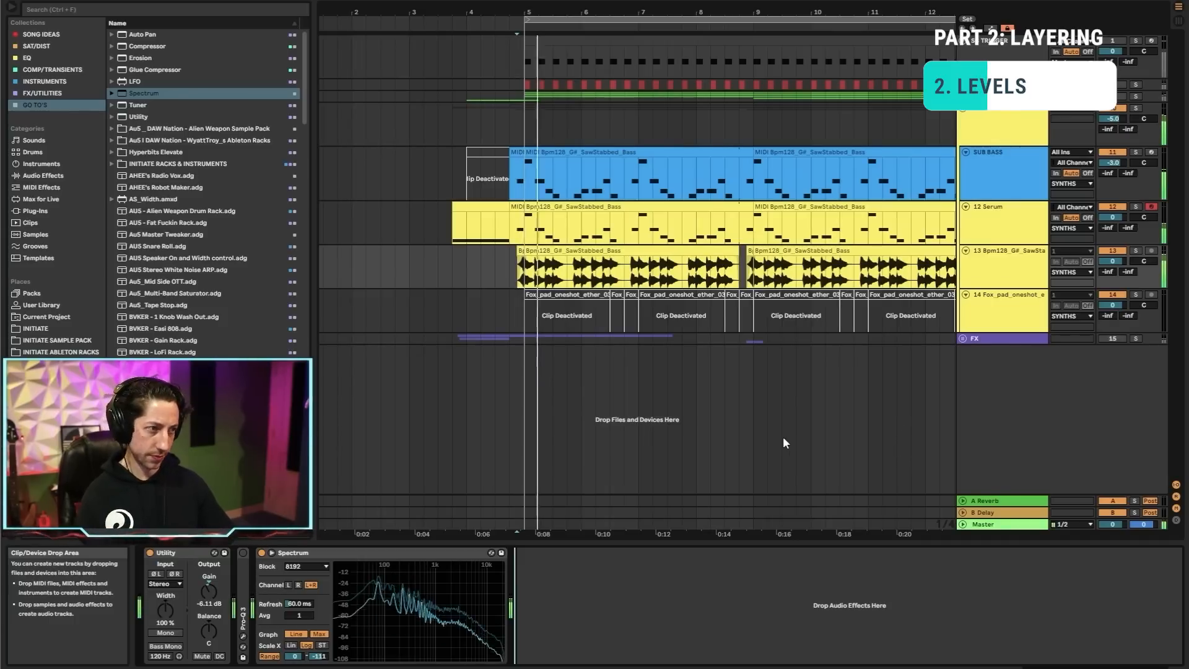
{"action": "left_click", "coordinate": [1137, 256]}
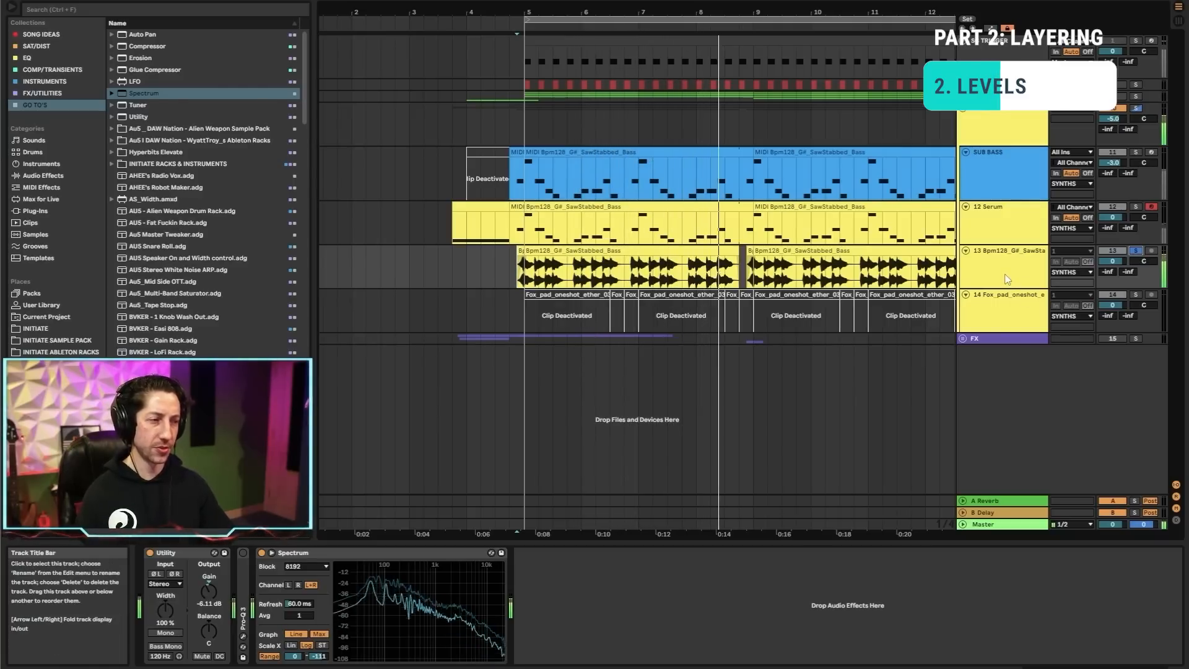
{"action": "key", "text": "space"}
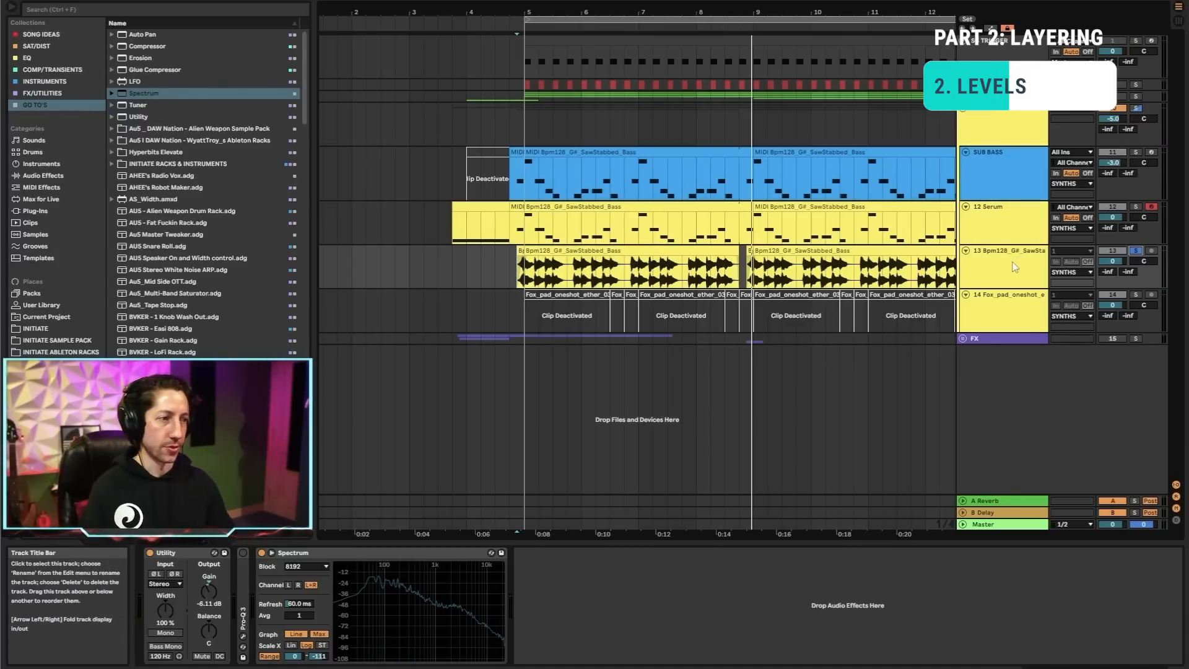
Step: Unsolo the SawStabbed_Bass audio track and set its Utility gain to -9.00 dB while all layers play
{"action": "left_click", "coordinate": [1025, 227]}
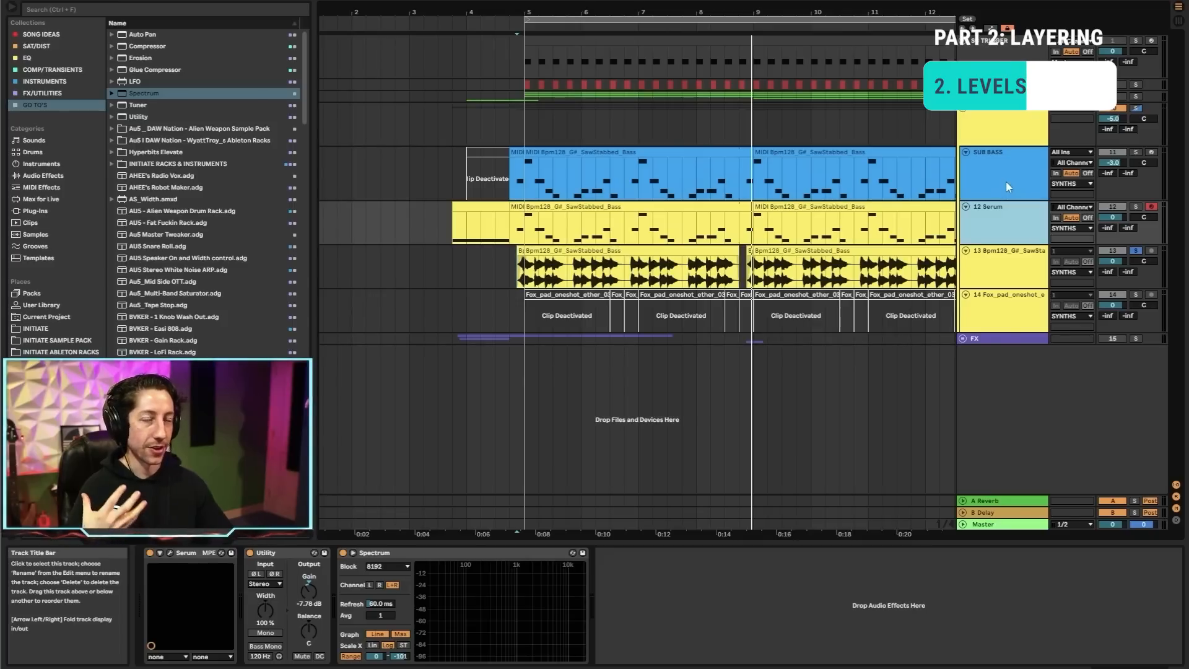
{"action": "left_click", "coordinate": [1026, 252]}
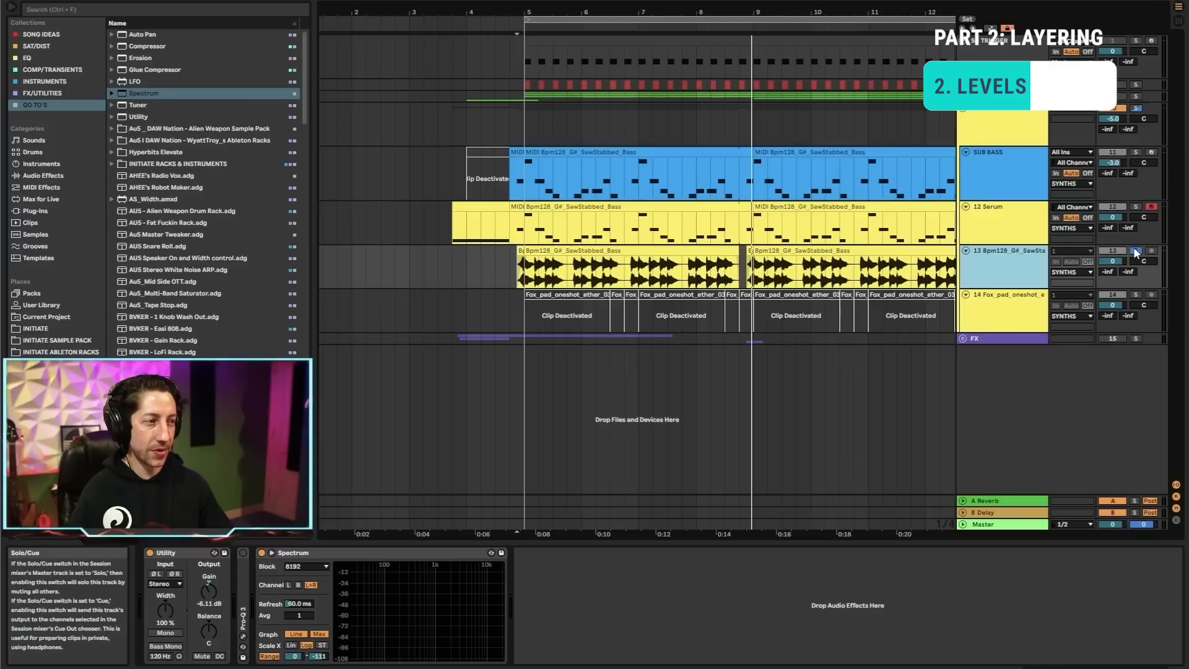
{"action": "left_click", "coordinate": [1136, 251]}
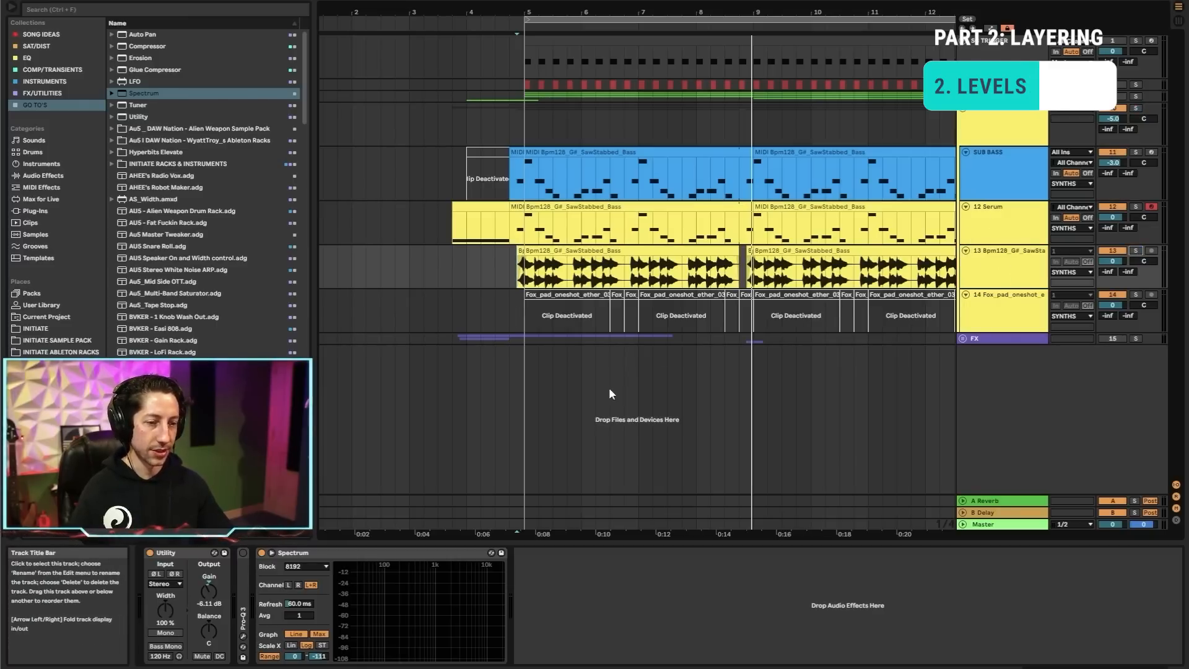
{"action": "key", "text": "space"}
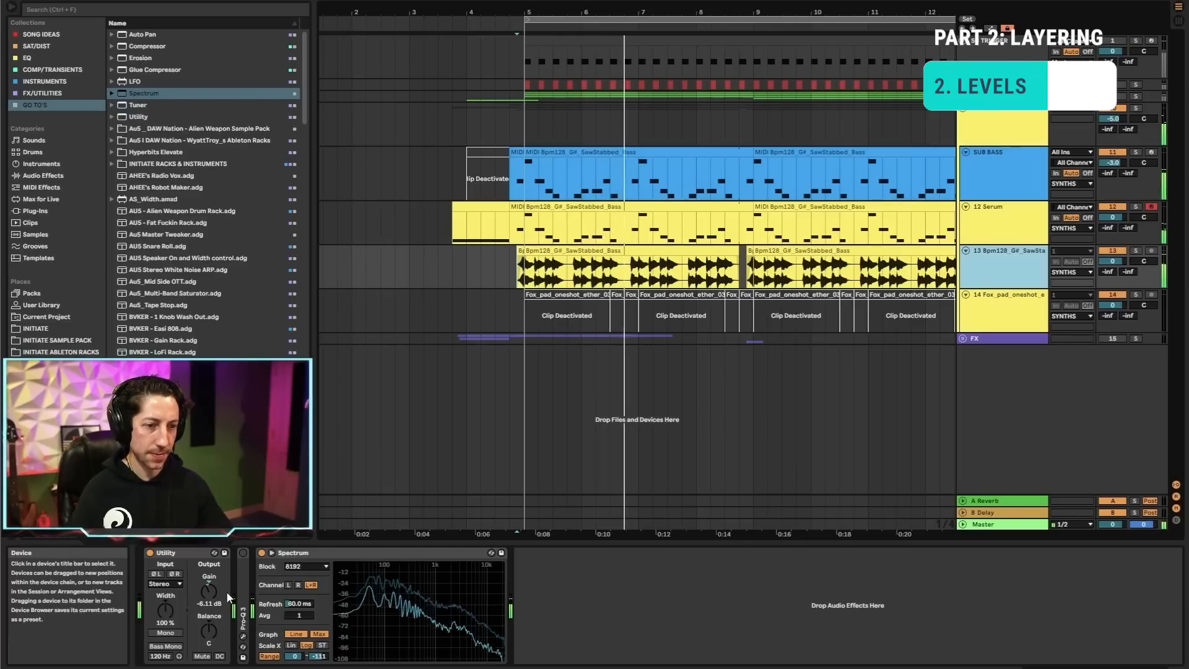
{"action": "left_click_drag", "start_coordinate": [210, 592], "coordinate": [217, 607]}
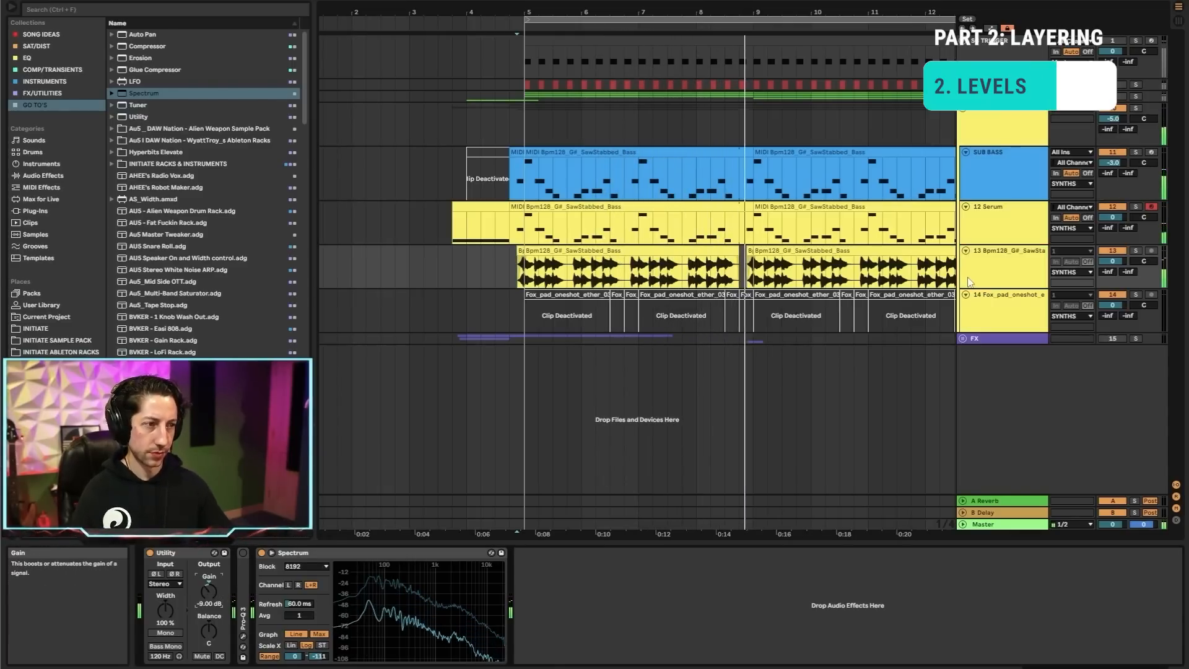
Step: Set the Serum track's Utility gain to -6.00 dB while listening to its balance against the sub bass and stab layers
{"action": "left_click", "coordinate": [1016, 226]}
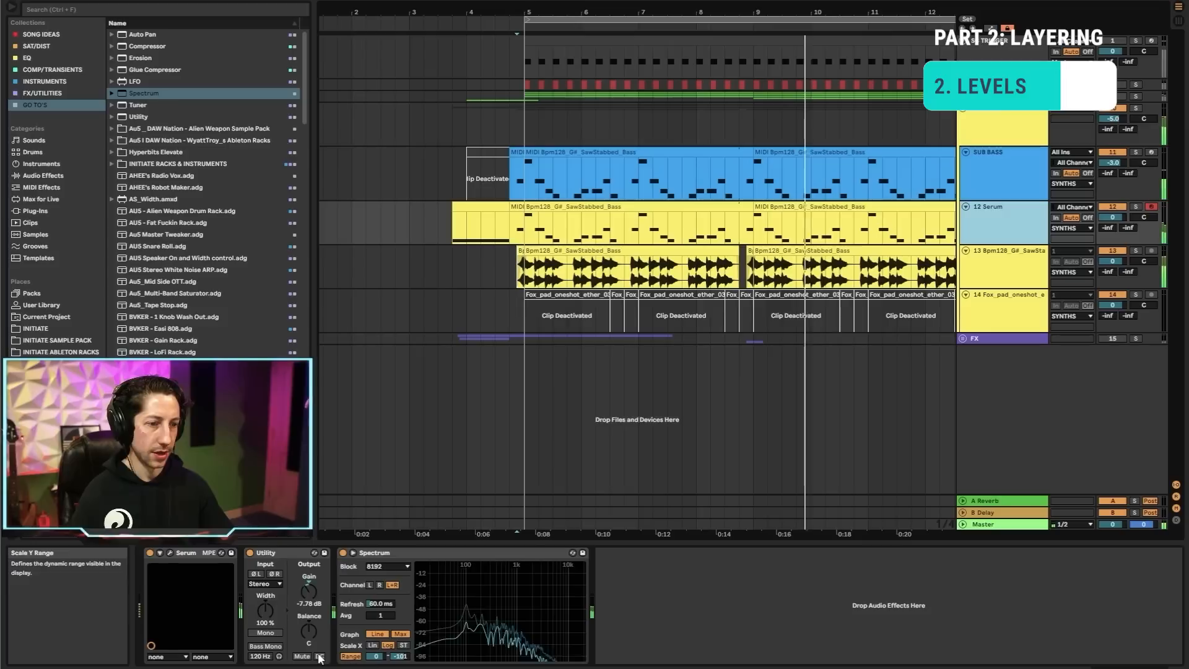
{"action": "left_click", "coordinate": [308, 599]}
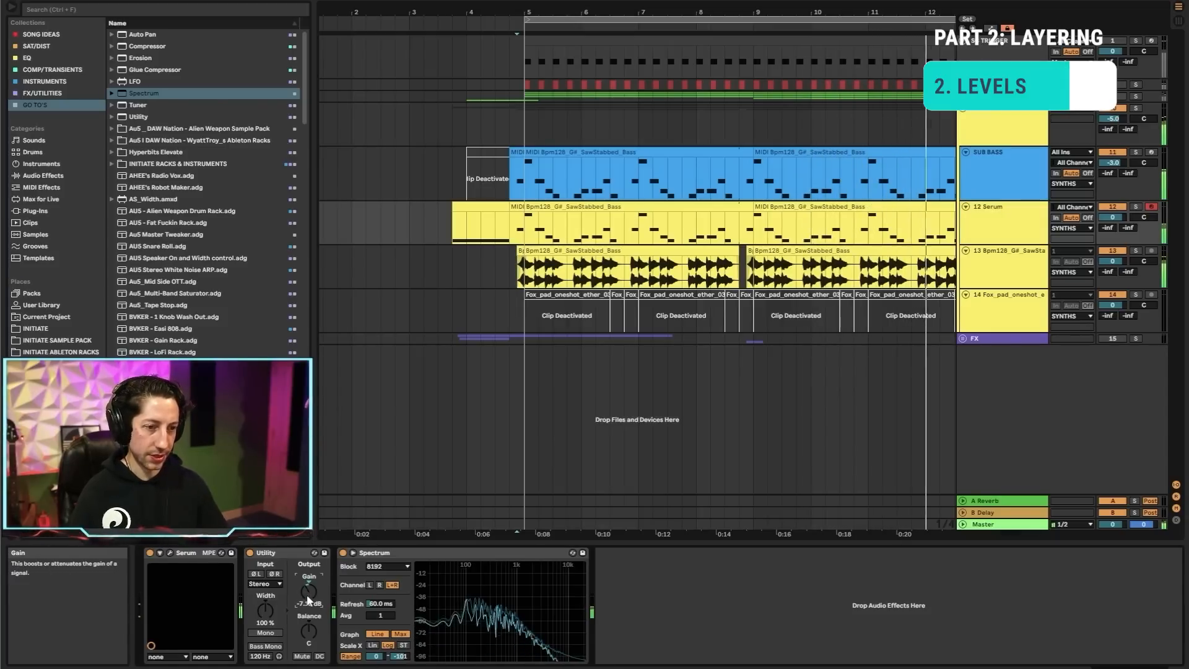
{"action": "left_click_drag", "start_coordinate": [308, 600], "coordinate": [308, 595]}
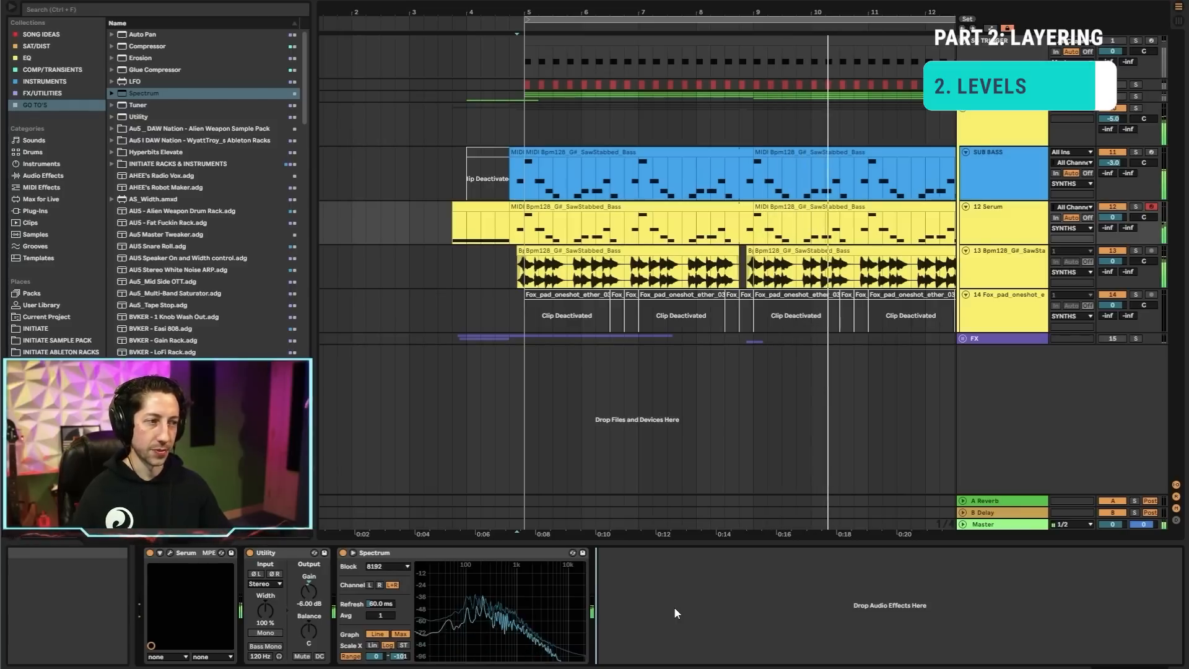
{"action": "left_click", "coordinate": [1105, 209]}
{"action": "left_click", "coordinate": [1115, 152]}
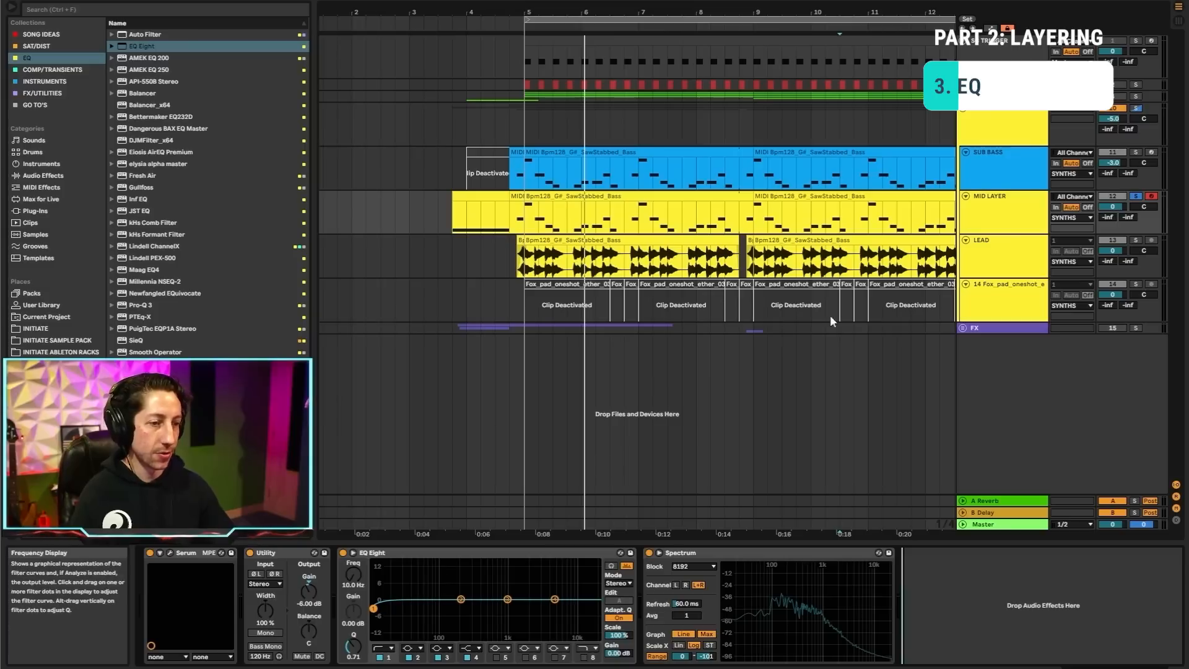
Step: Set the MID LAYER's EQ Eight low cut to 120 Hz and check the result in the enlarged Spectrum during playback
{"action": "left_click", "coordinate": [999, 169]}
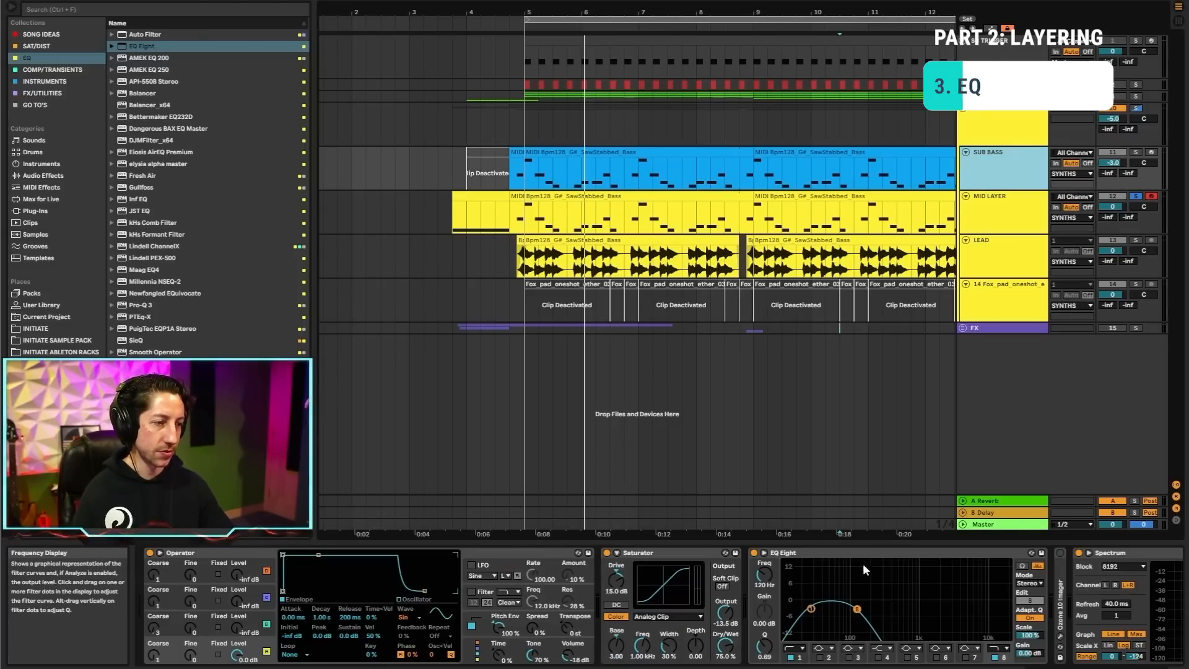
{"action": "left_click", "coordinate": [1001, 210]}
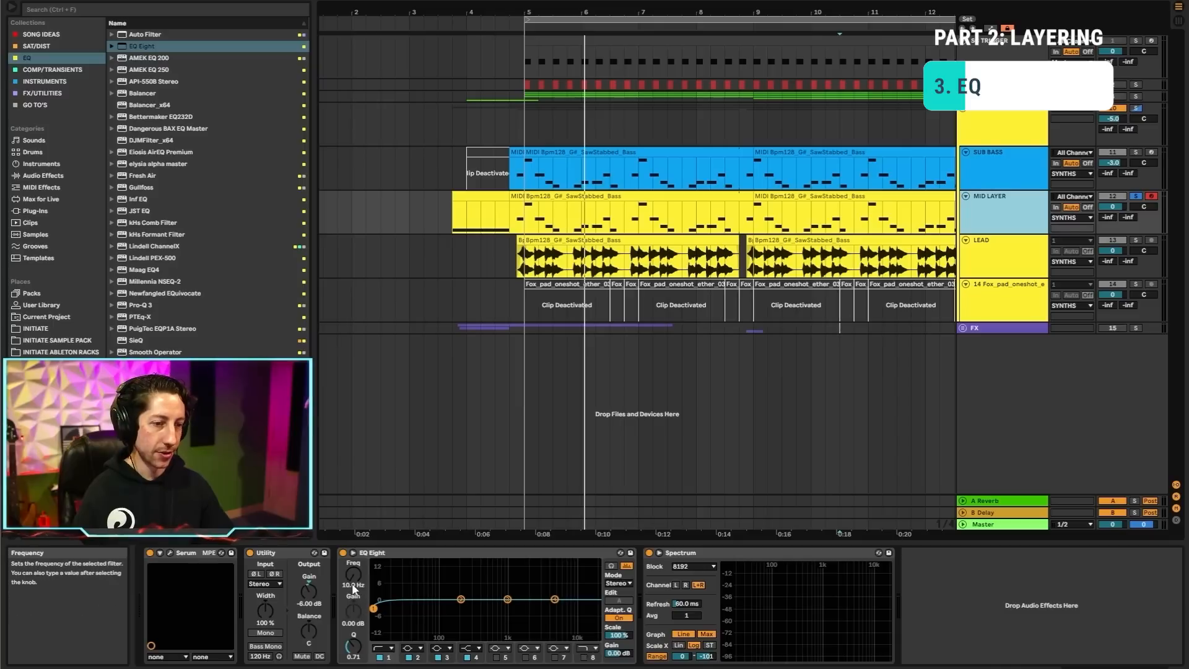
{"action": "left_click_drag", "start_coordinate": [354, 588], "coordinate": [354, 581]}
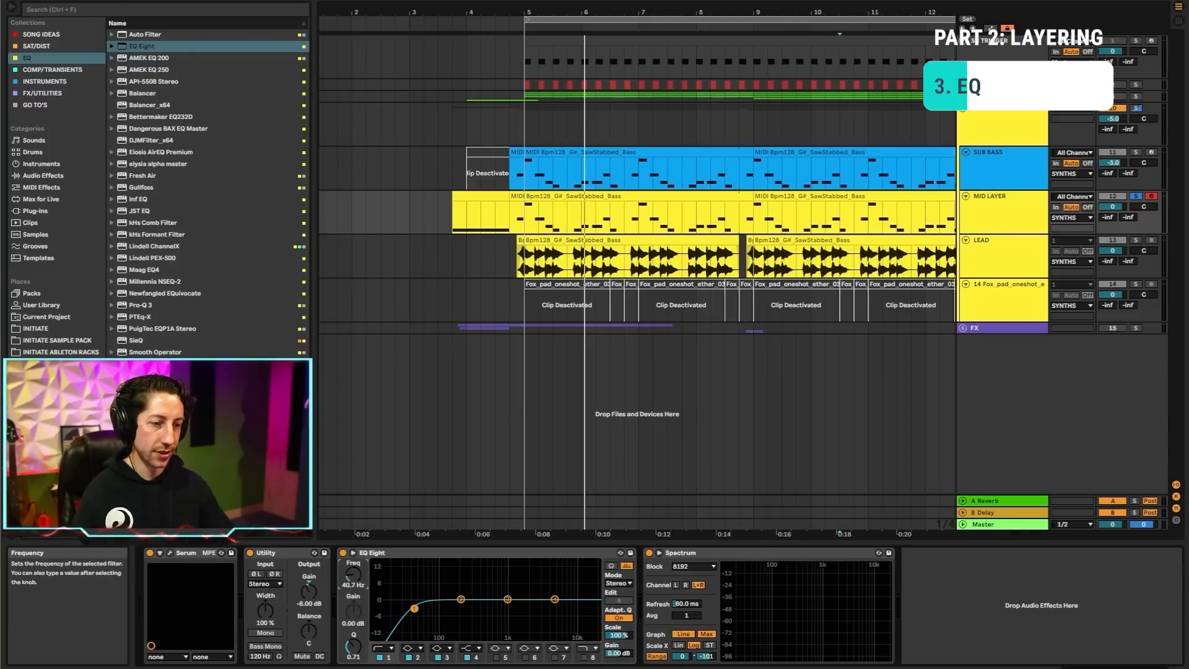
{"action": "double_click", "coordinate": [806, 612]}
{"action": "key", "text": "space"}
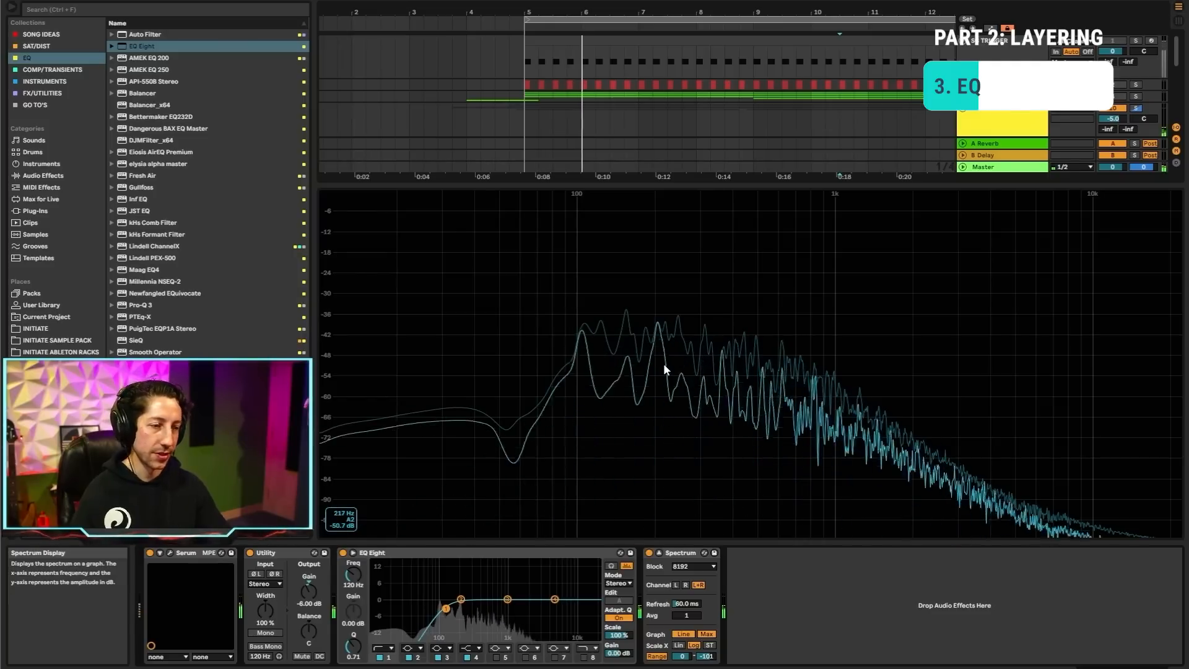
{"action": "double_click", "coordinate": [742, 325]}
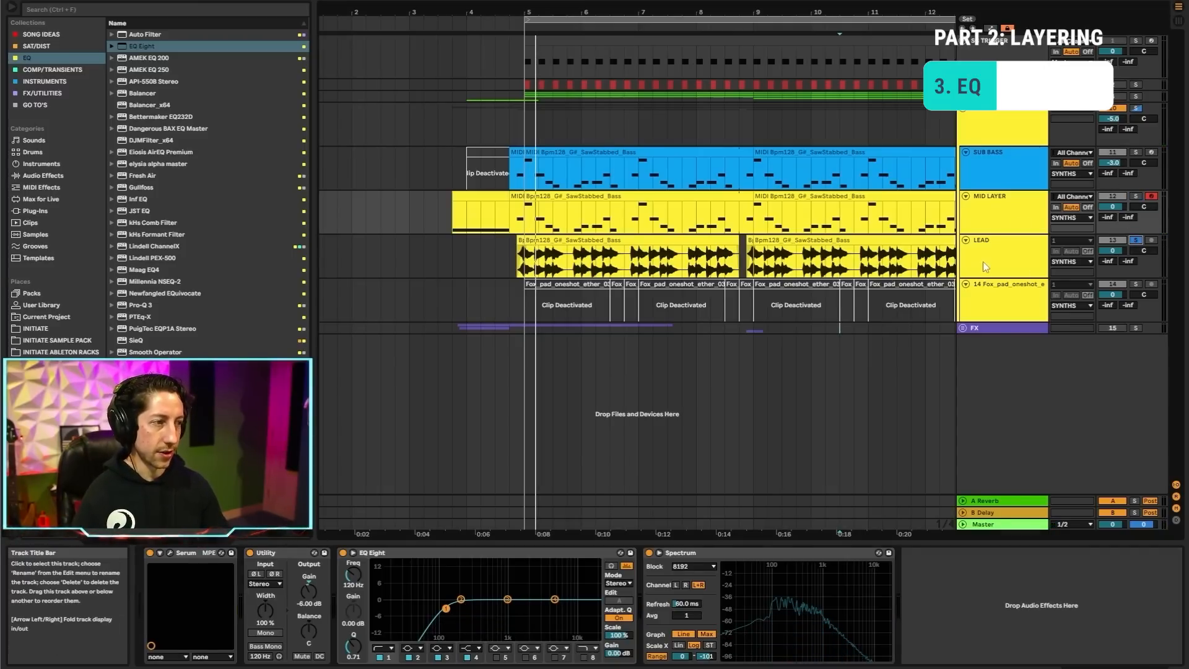
Step: Solo the LEAD track and examine its low-frequency content in the enlarged Spectrum
{"action": "left_click", "coordinate": [1137, 240]}
{"action": "double_click", "coordinate": [356, 577]}
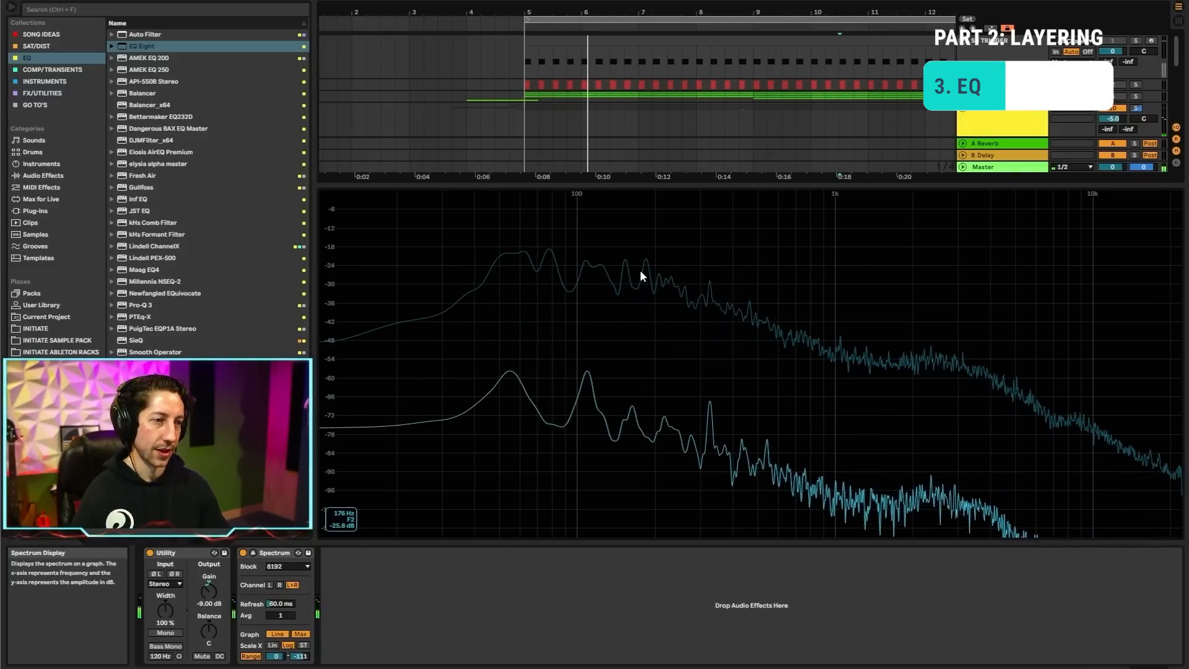
{"action": "double_click", "coordinate": [596, 362]}
{"action": "left_click", "coordinate": [649, 612]}
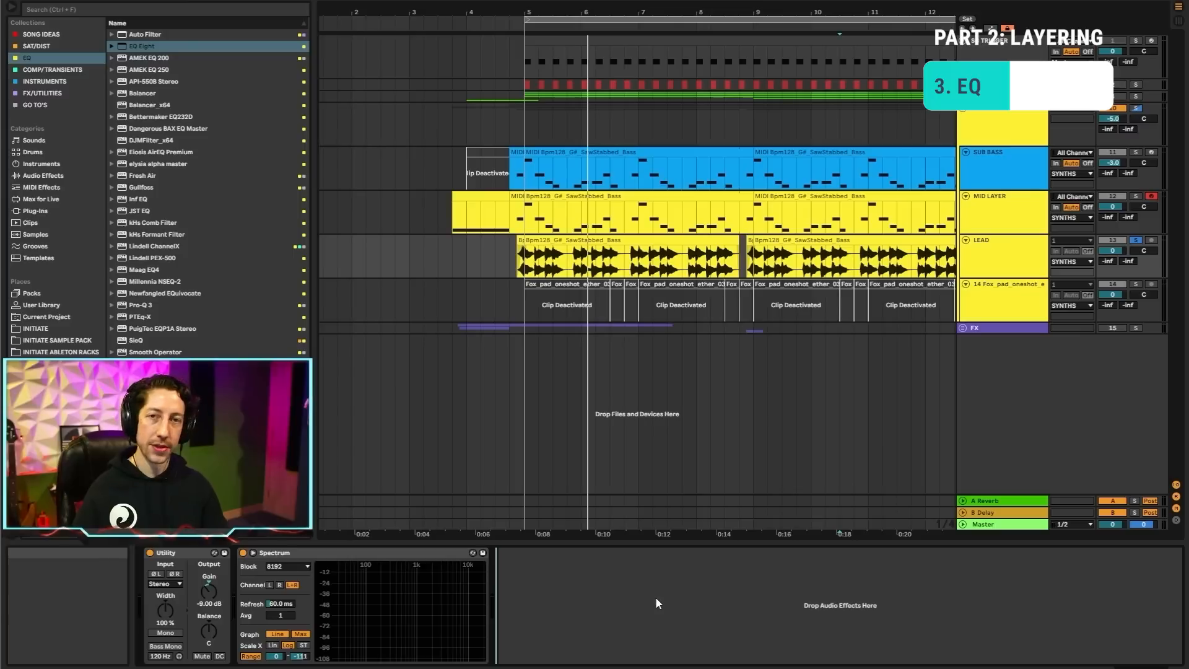
Step: Insert an EQ Eight between Utility and Spectrum on the LEAD track and set its low cut to 400 Hz during playback
{"action": "double_click", "coordinate": [149, 48]}
{"action": "left_click_drag", "start_coordinate": [626, 553], "coordinate": [324, 613]}
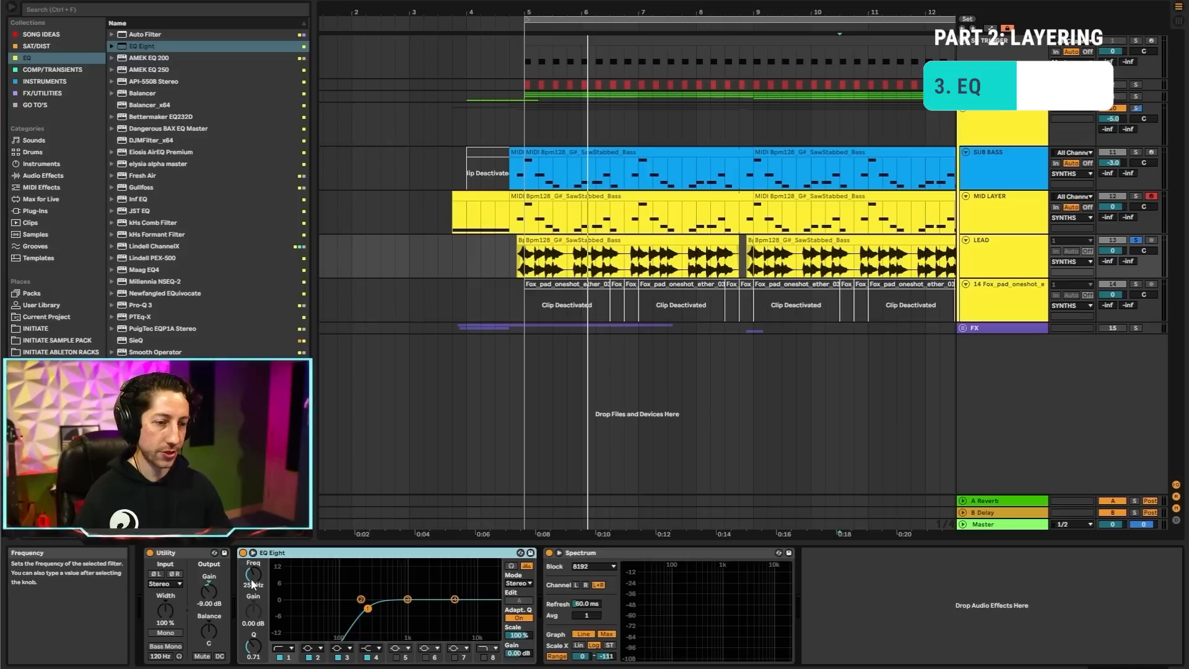
{"action": "key", "text": "space"}
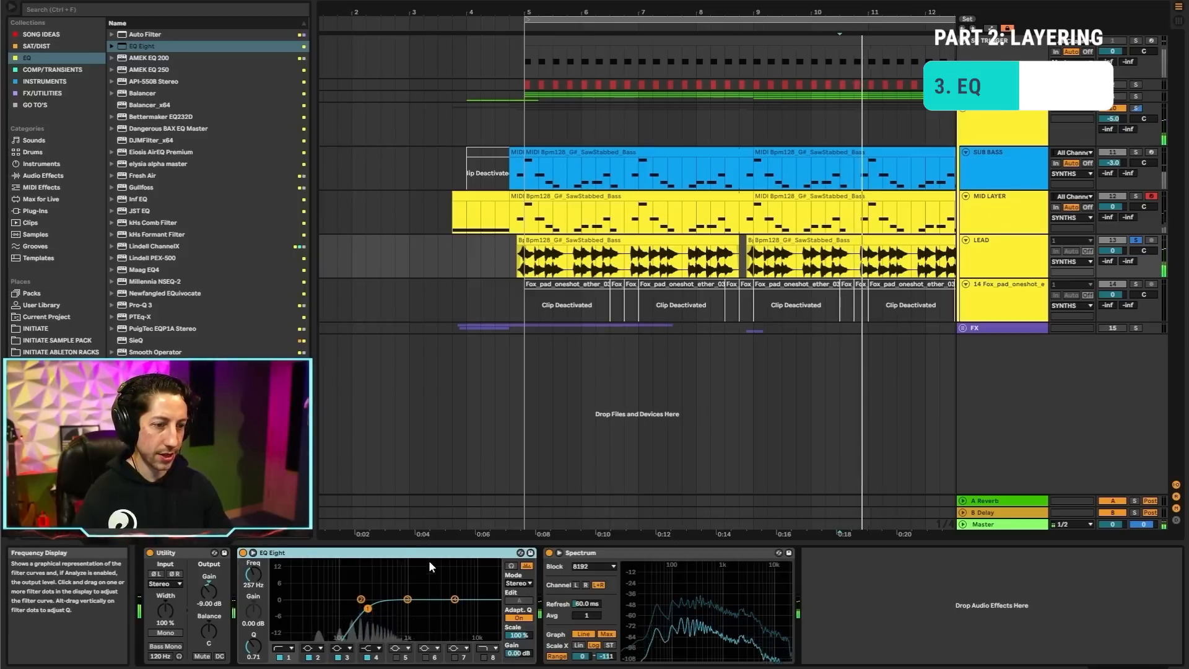
{"action": "left_click_drag", "start_coordinate": [254, 583], "coordinate": [253, 567]}
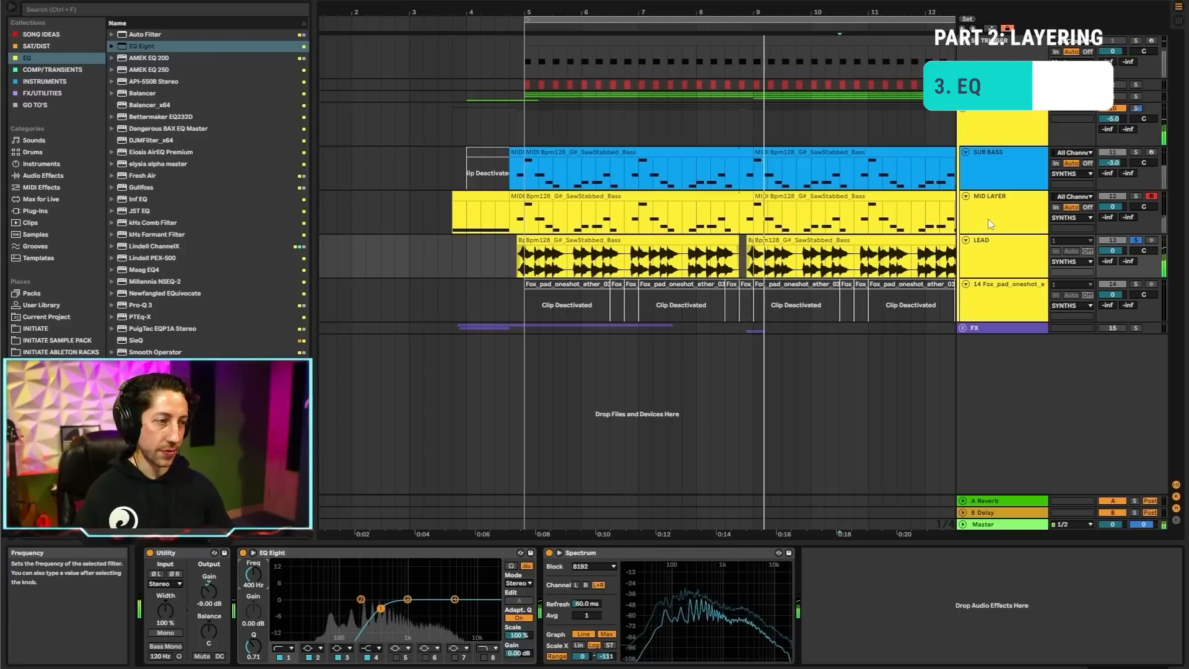
Step: Solo the MID LAYER alongside the LEAD and cut its EQ Eight band at 639 Hz by -4.58 dB with a Q of 3.61
{"action": "left_click", "coordinate": [1134, 196]}
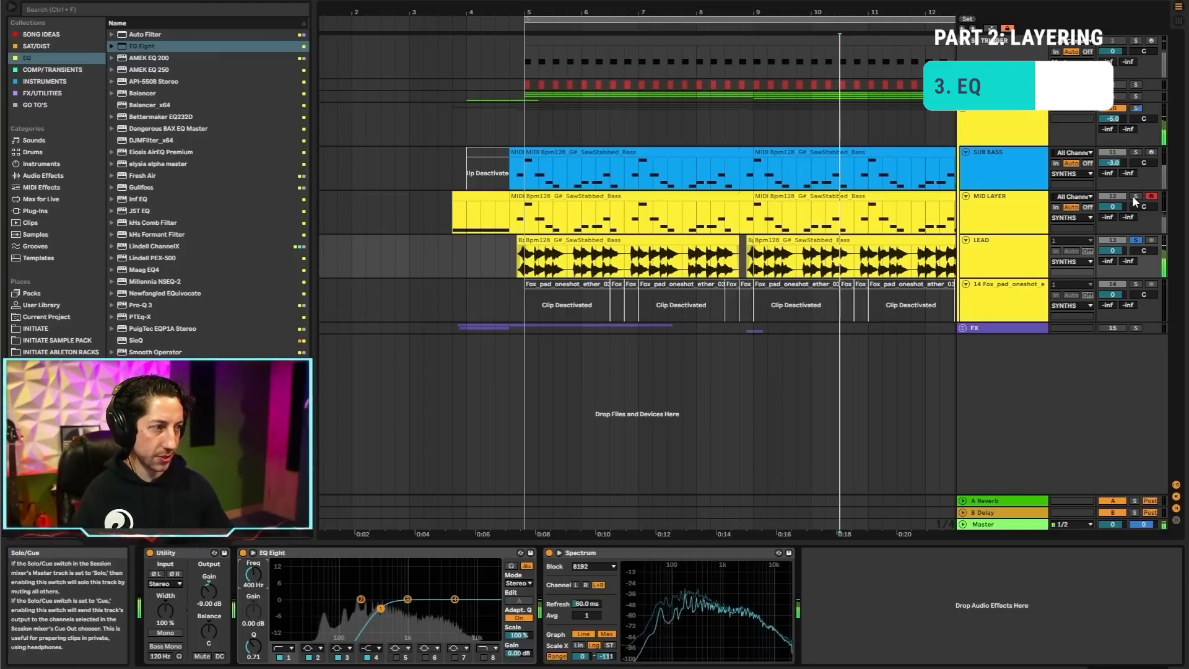
{"action": "left_click", "coordinate": [993, 220]}
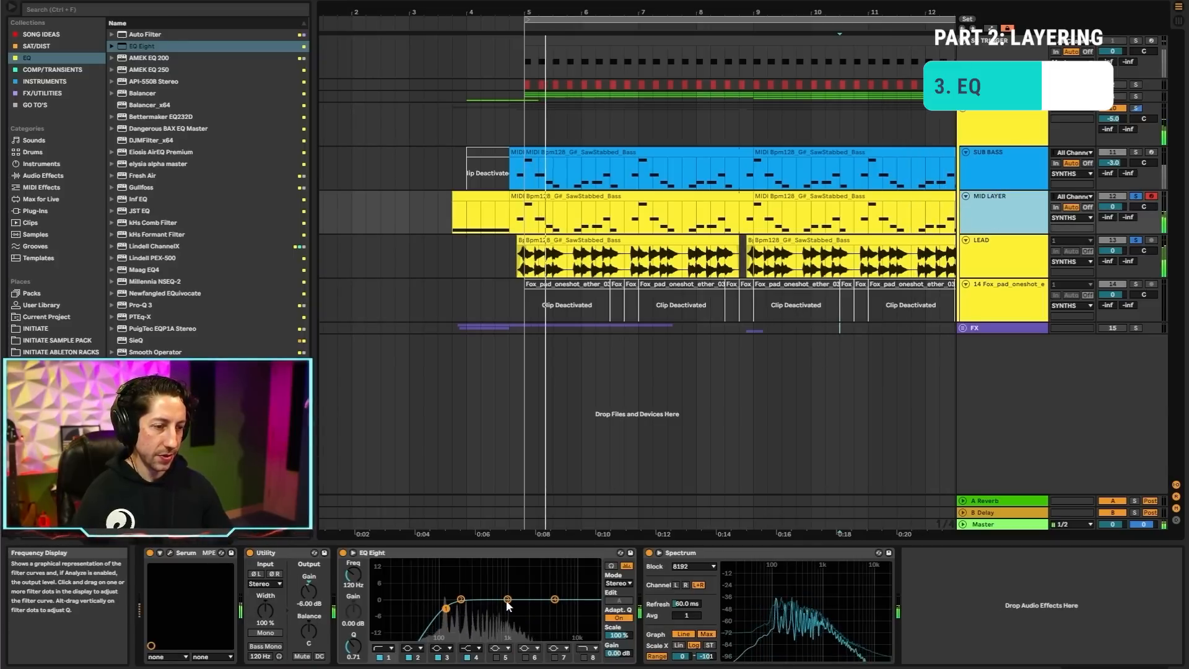
{"action": "left_click_drag", "start_coordinate": [508, 600], "coordinate": [504, 603]}
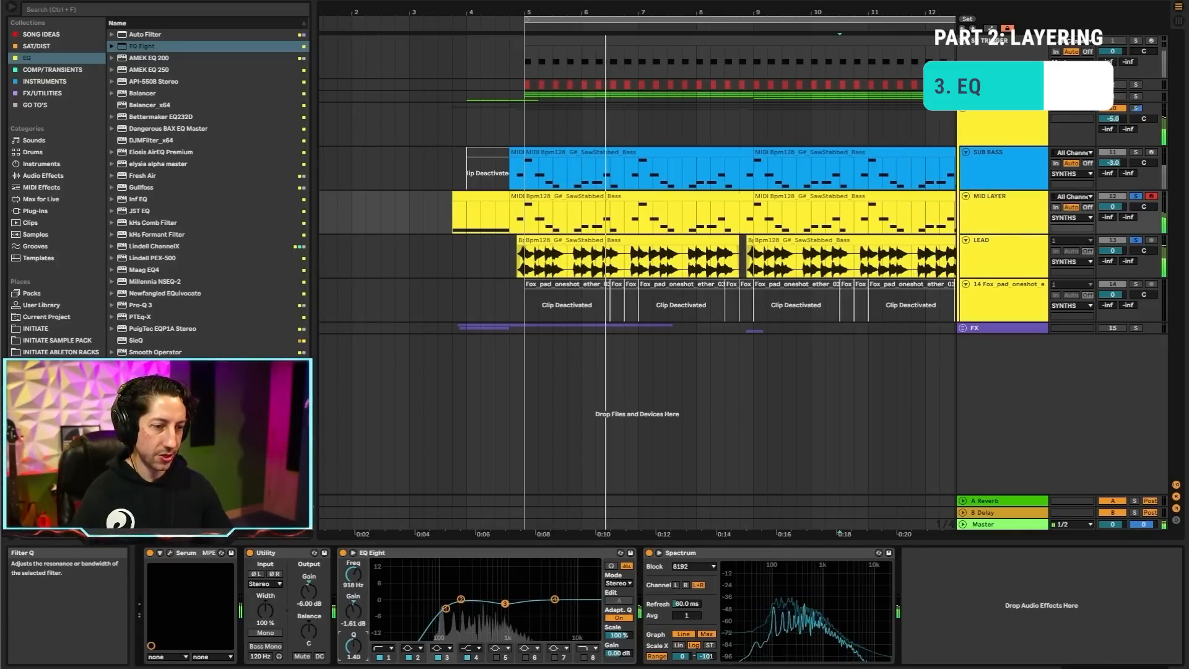
{"action": "left_click_drag", "start_coordinate": [354, 646], "coordinate": [354, 624]}
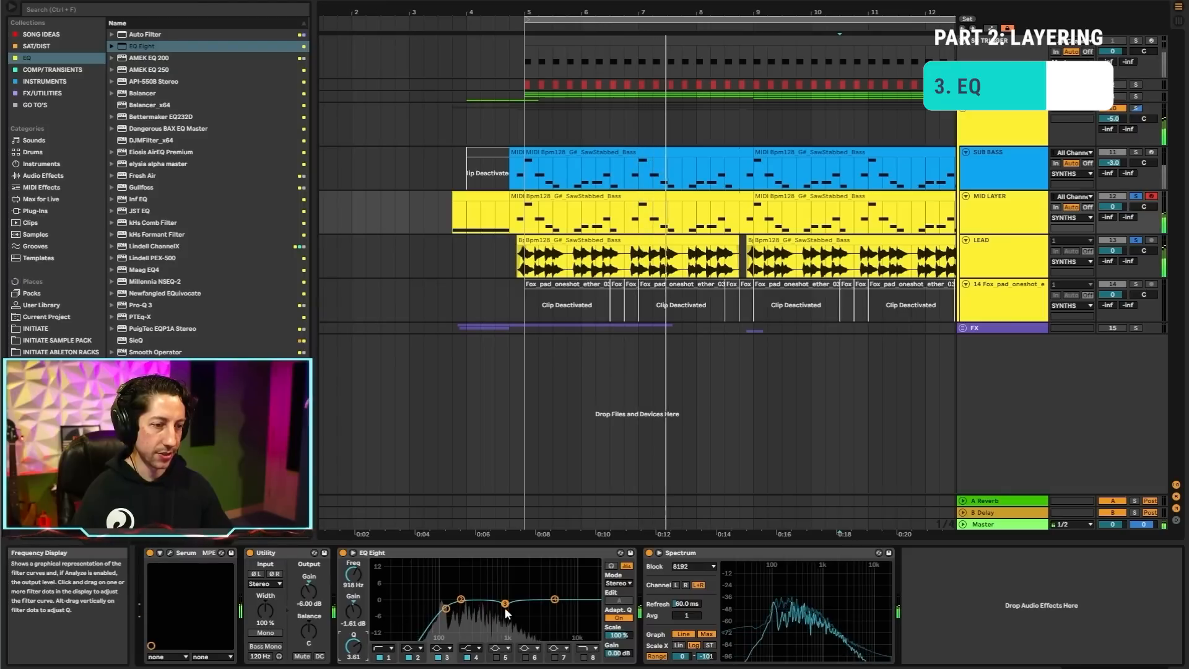
{"action": "left_click_drag", "start_coordinate": [504, 604], "coordinate": [494, 610]}
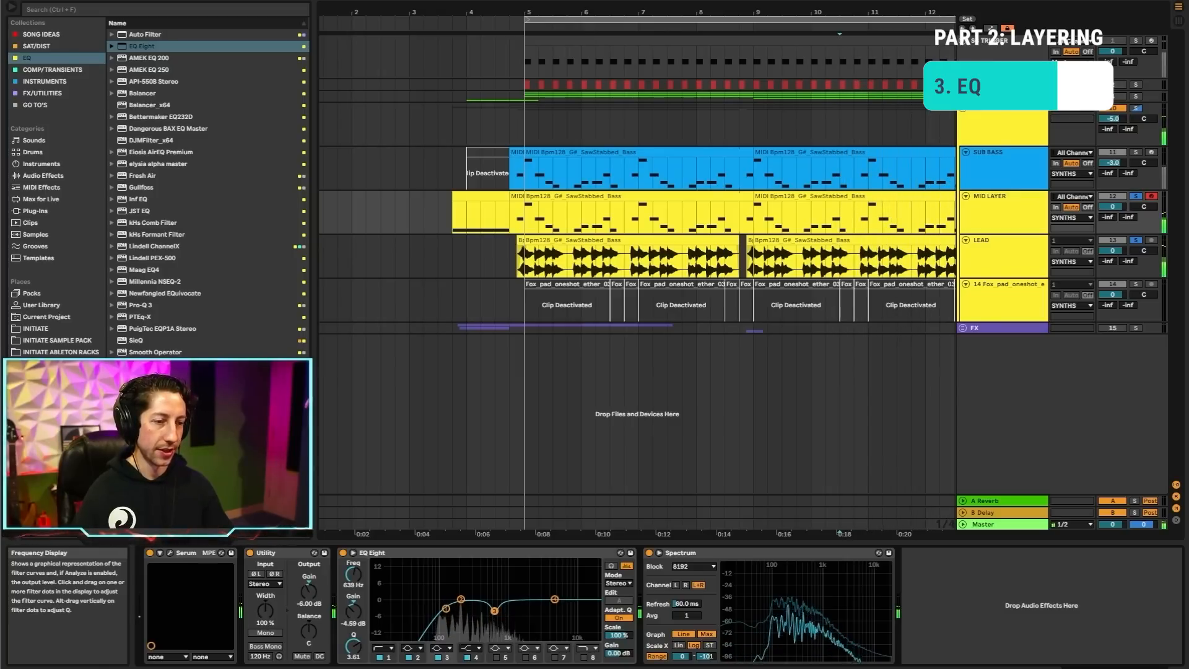
Step: Boost the LEAD's EQ Eight midrange band at 825 Hz by 3.10 dB with a Q of 0.96 while both layers play
{"action": "left_click", "coordinate": [1010, 257]}
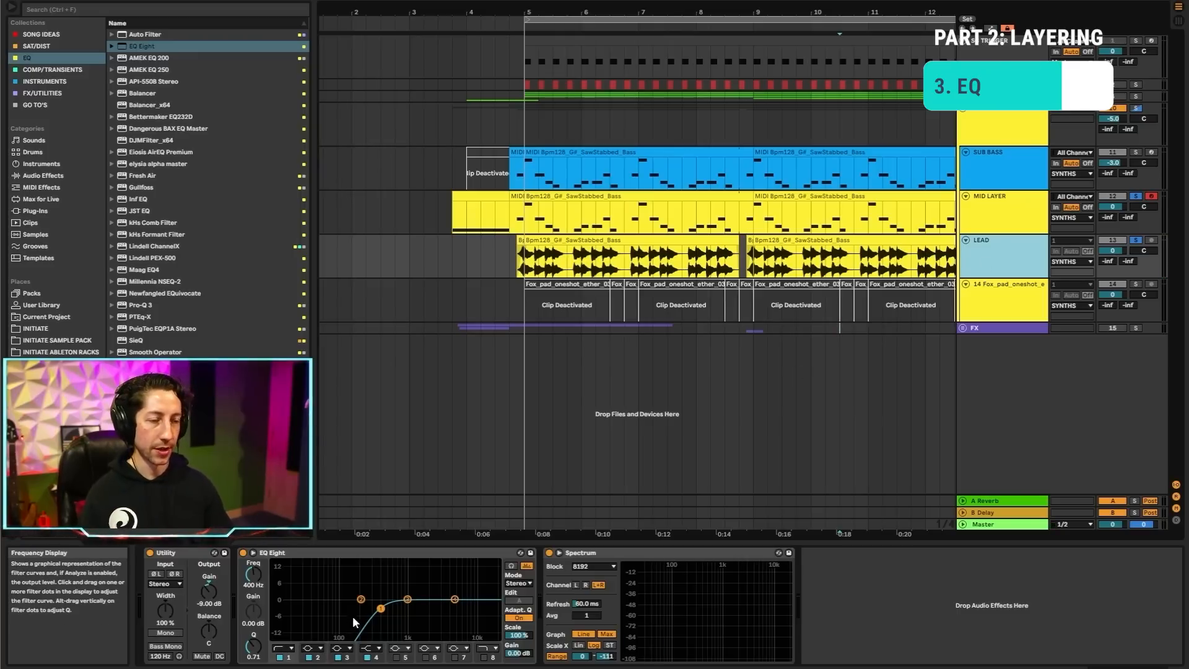
{"action": "left_click", "coordinate": [1000, 225]}
{"action": "left_click", "coordinate": [1002, 259]}
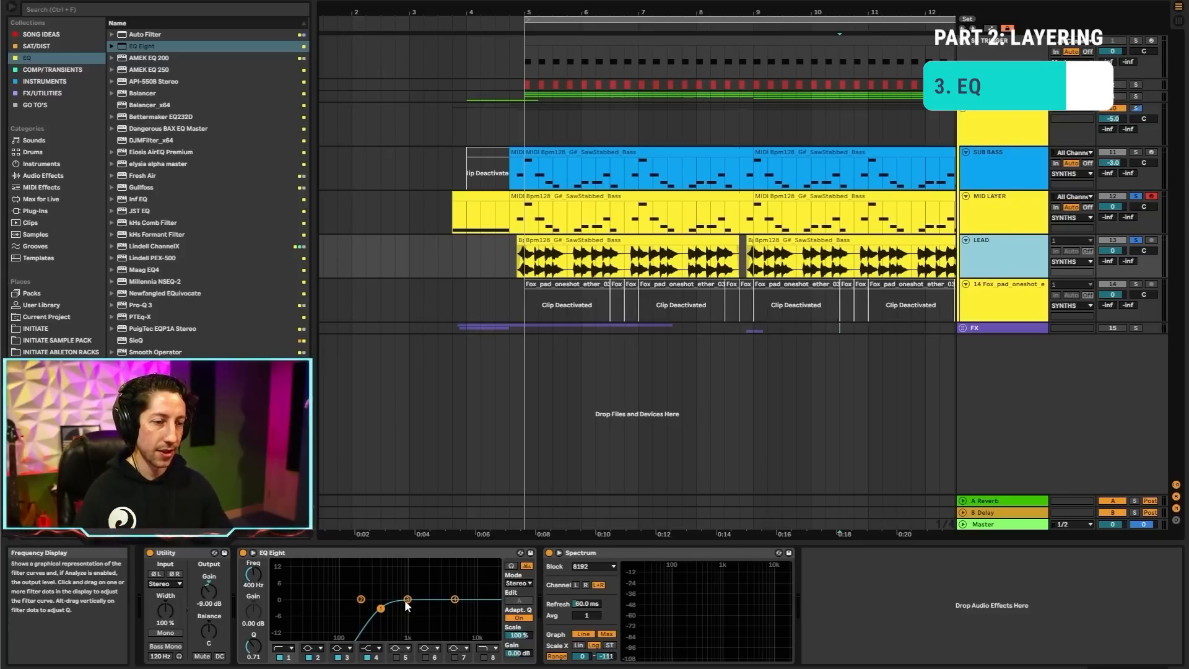
{"action": "key", "text": "space"}
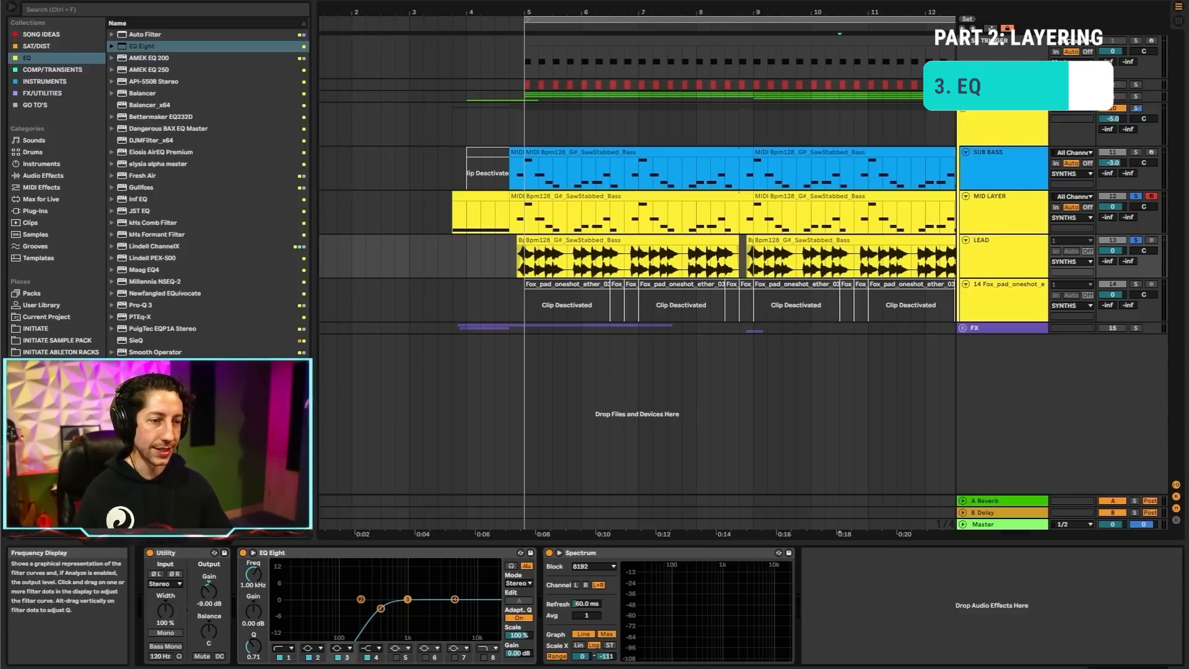
{"action": "left_click_drag", "start_coordinate": [408, 605], "coordinate": [397, 594]}
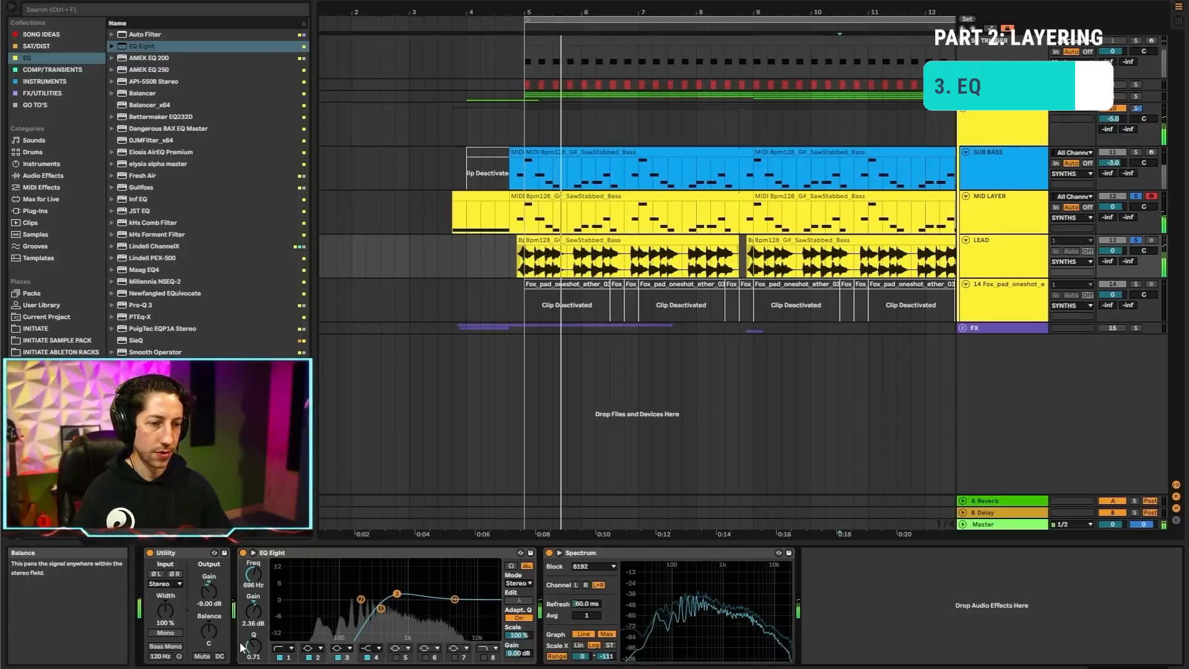
{"action": "left_click_drag", "start_coordinate": [254, 646], "coordinate": [253, 639]}
{"action": "left_click_drag", "start_coordinate": [397, 594], "coordinate": [401, 591]}
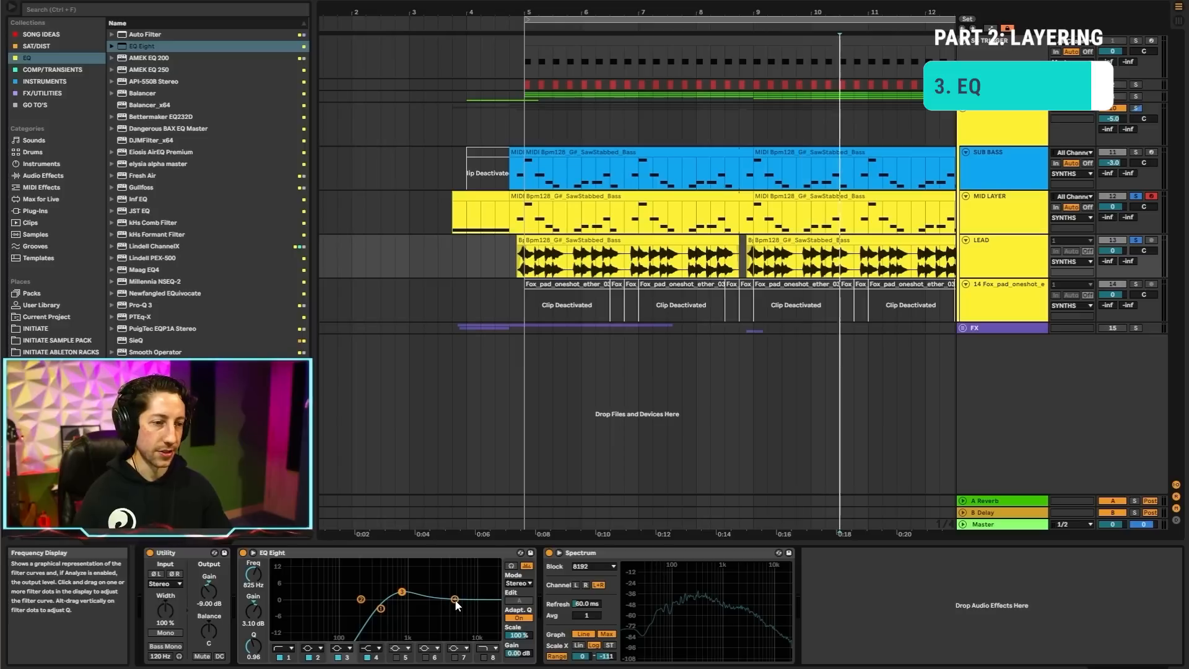
Step: Raise the LEAD's high EQ band by 4.83 dB at 6.67 kHz and unsolo the layers to hear them with the sub bass
{"action": "left_click_drag", "start_coordinate": [455, 600], "coordinate": [464, 587]}
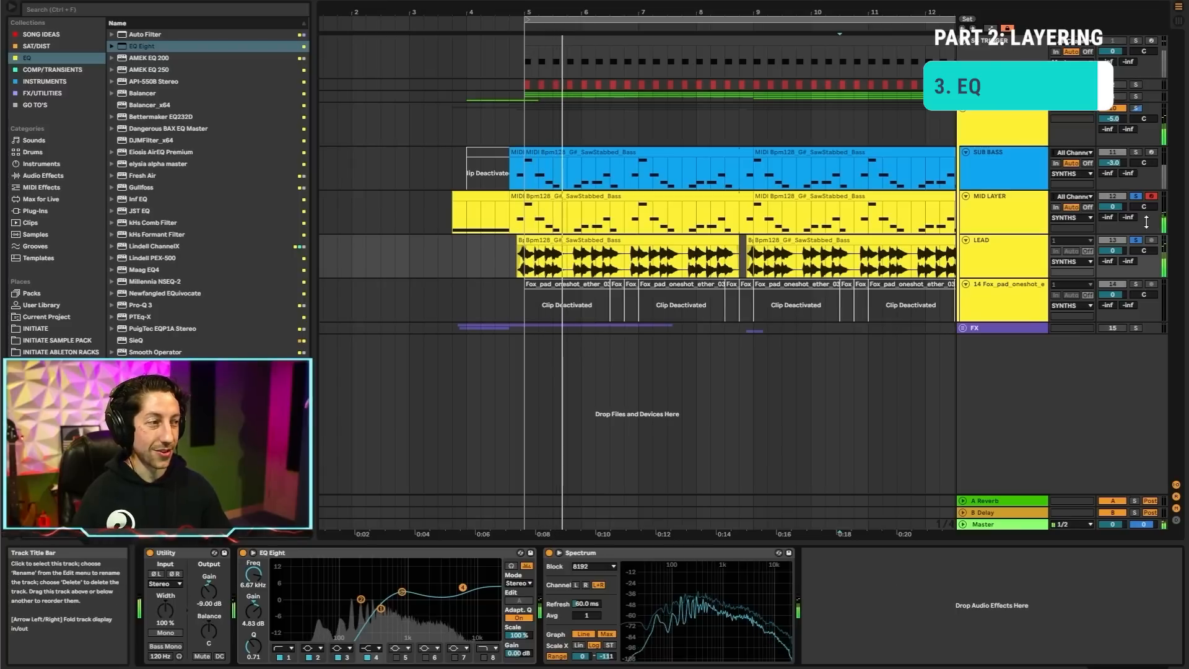
{"action": "left_click", "coordinate": [1136, 108]}
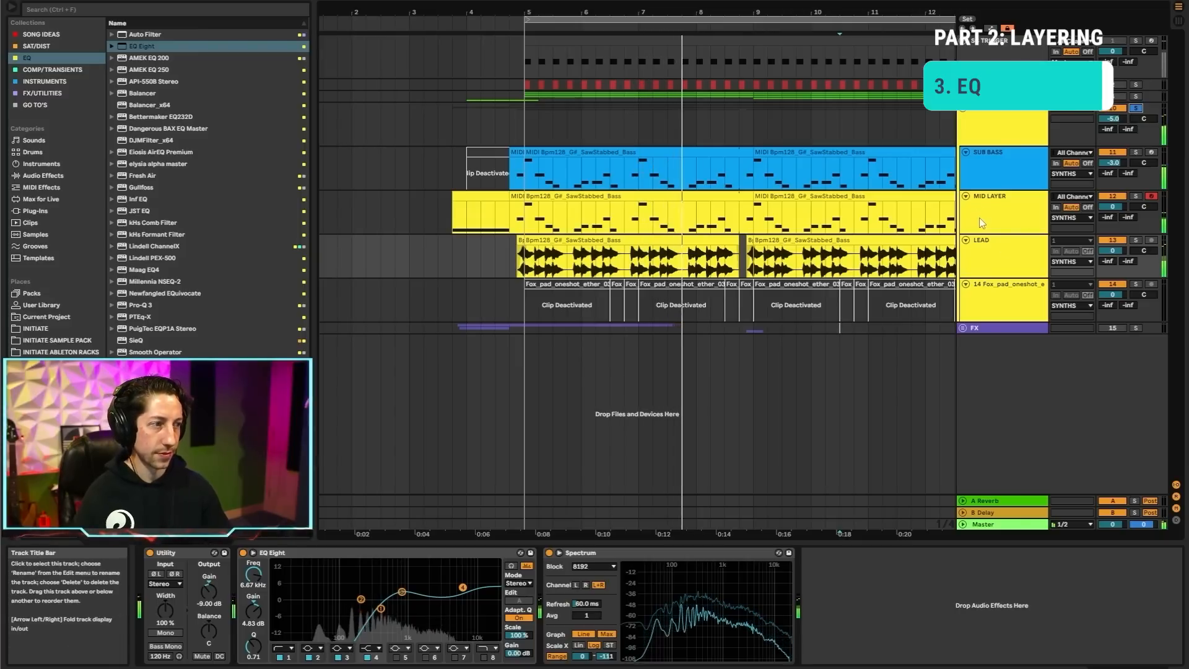
{"action": "key", "text": "space"}
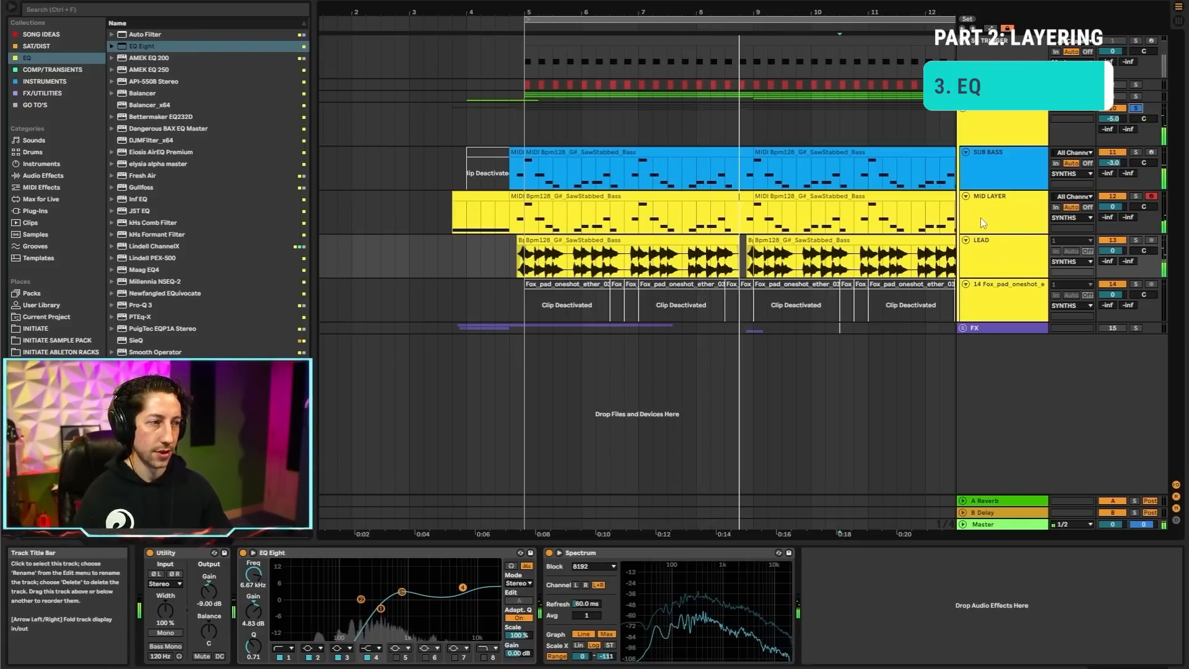
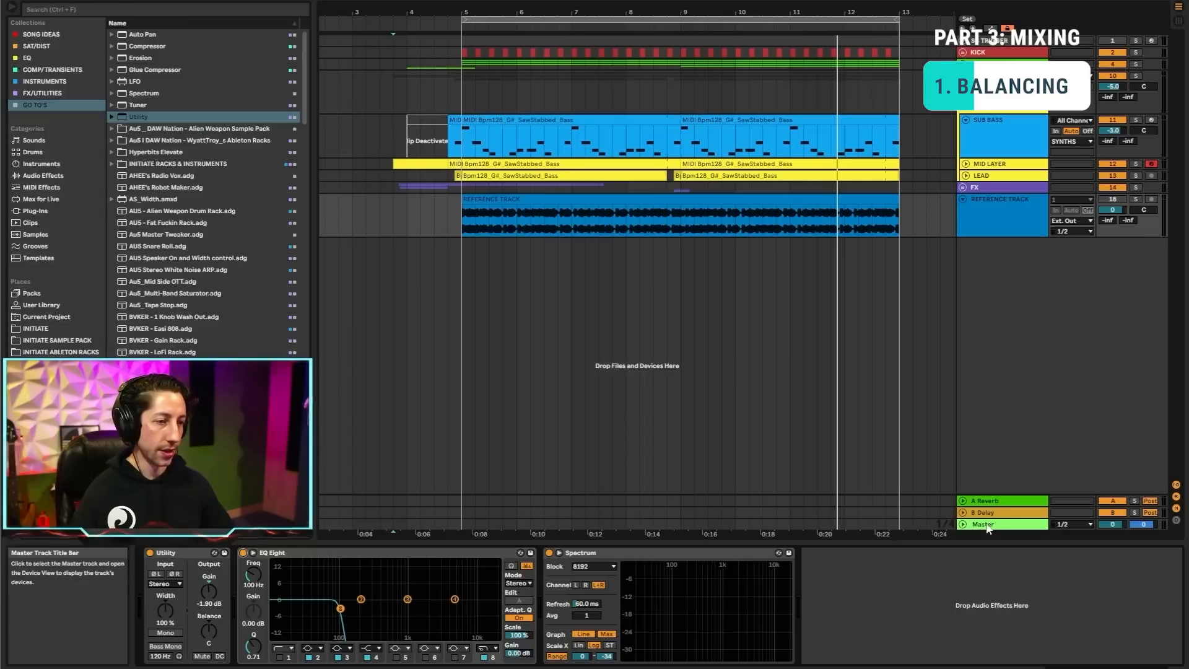
Step: Play the mix loop from bar 5 and solo the REFERENCE TRACK to compare it
{"action": "left_click", "coordinate": [392, 218]}
{"action": "mouse_move", "coordinate": [676, 617]}
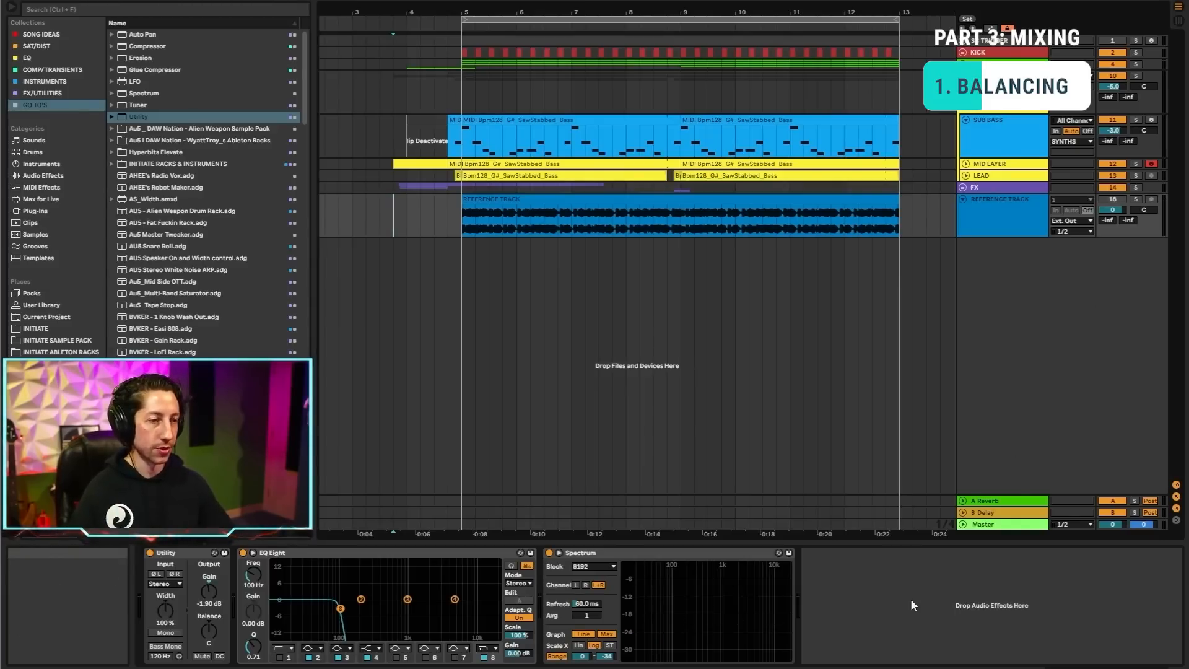
{"action": "key", "text": "space"}
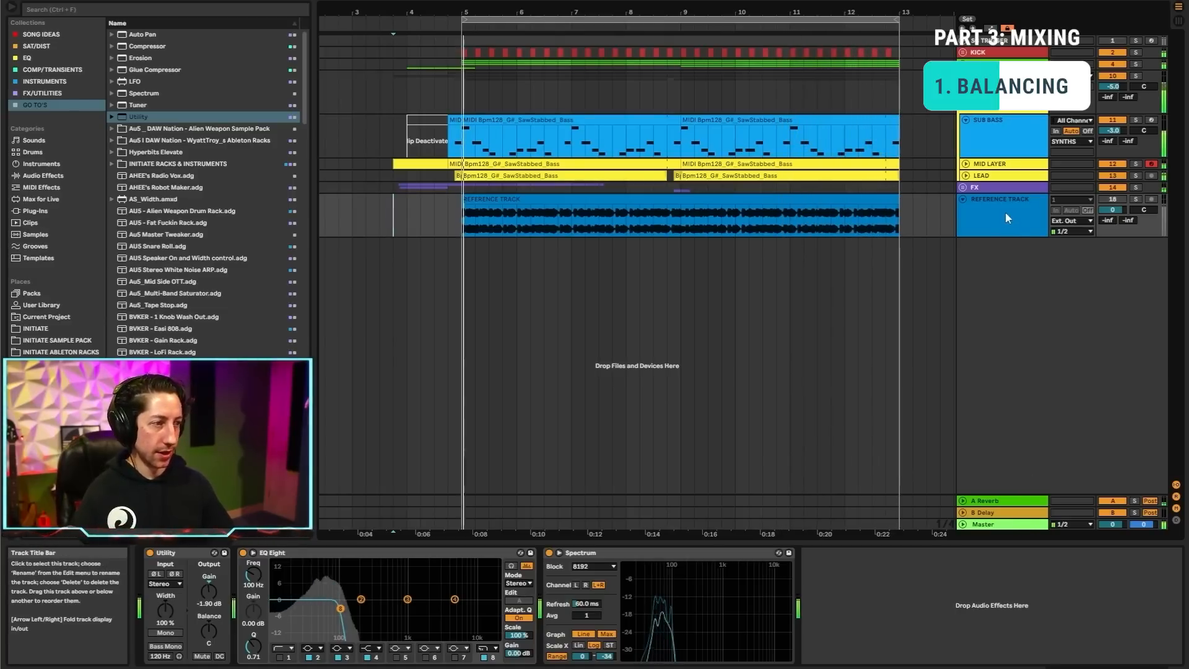
{"action": "left_click", "coordinate": [1136, 199]}
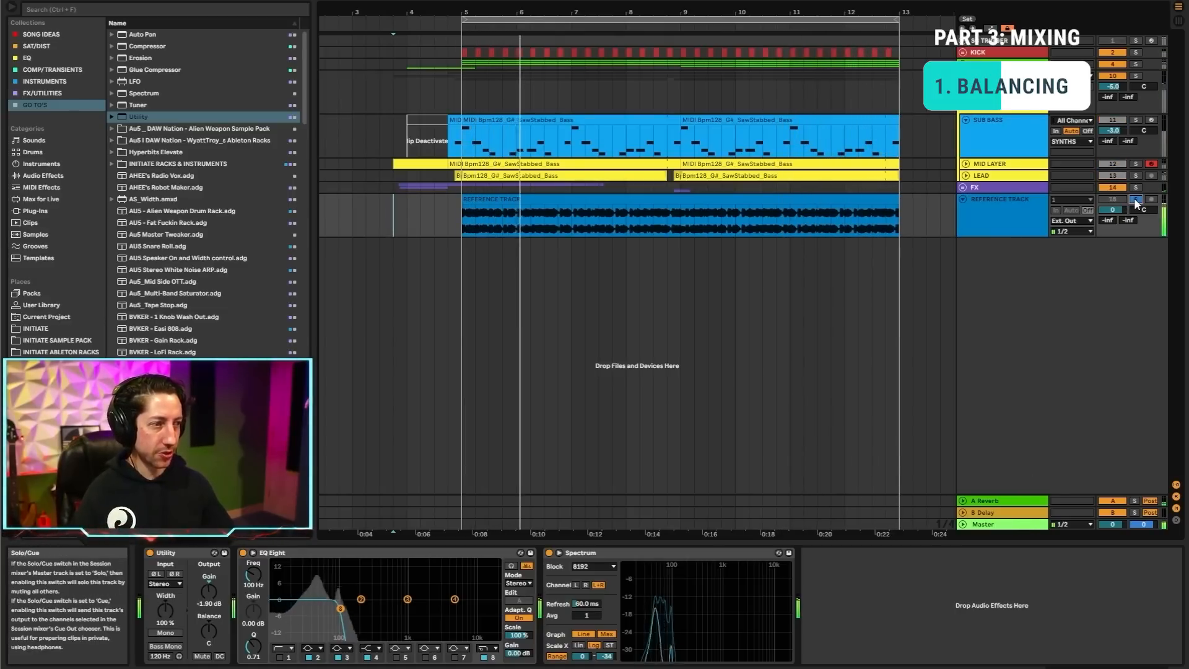
Step: Activate the Master's 100 Hz low-pass EQ Eight and examine the reference track's low end in its enlarged Spectrum
{"action": "left_click", "coordinate": [985, 524]}
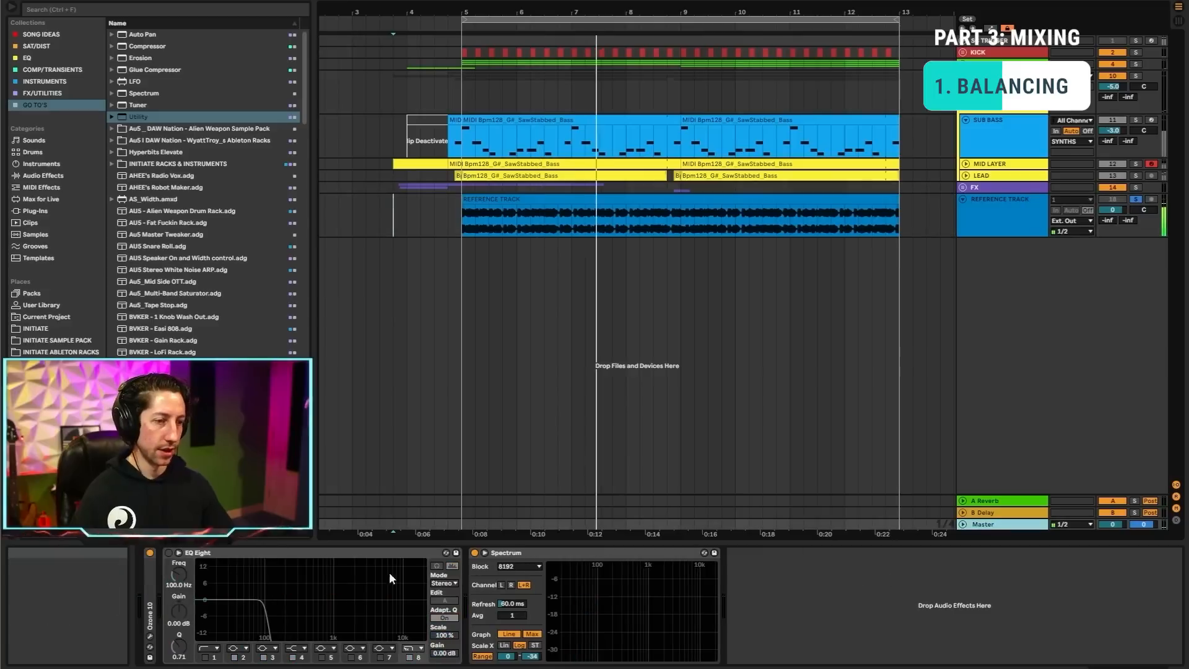
{"action": "left_click", "coordinate": [169, 556]}
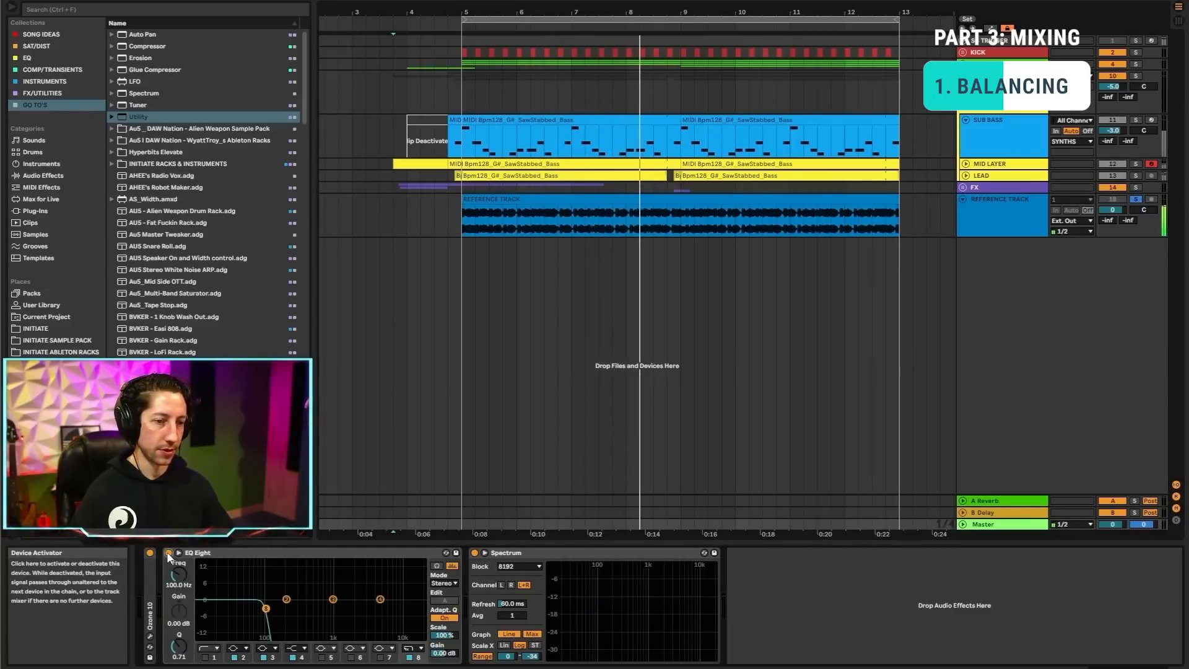
{"action": "left_click", "coordinate": [1002, 225]}
{"action": "double_click", "coordinate": [711, 629]}
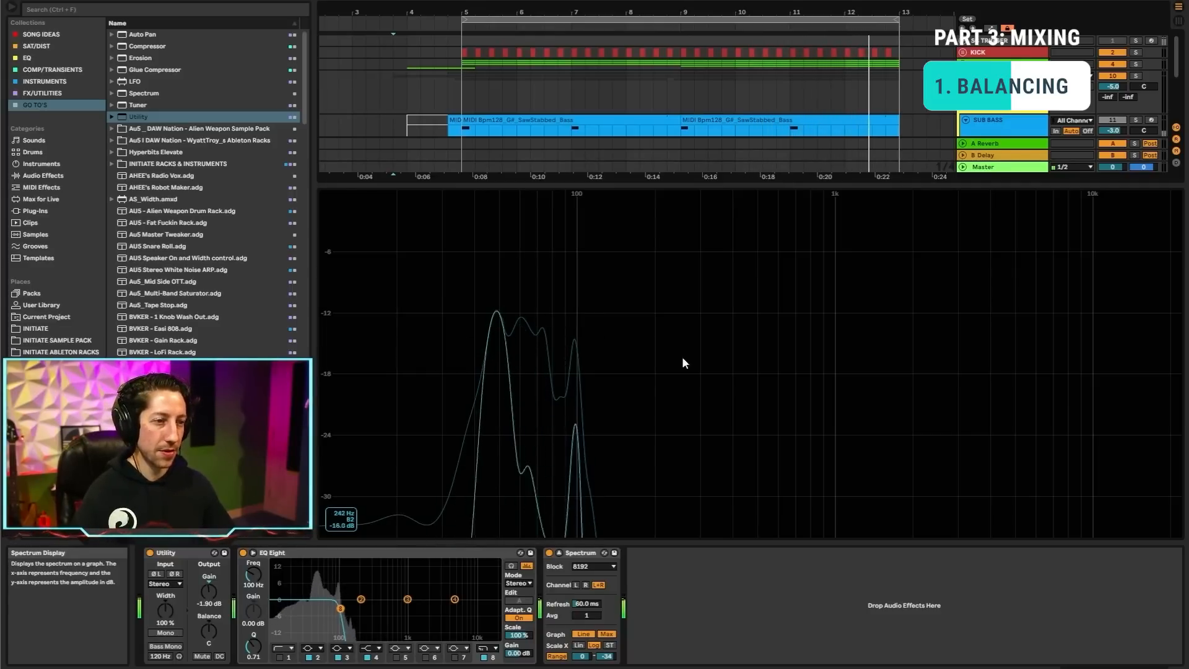
{"action": "double_click", "coordinate": [799, 355]}
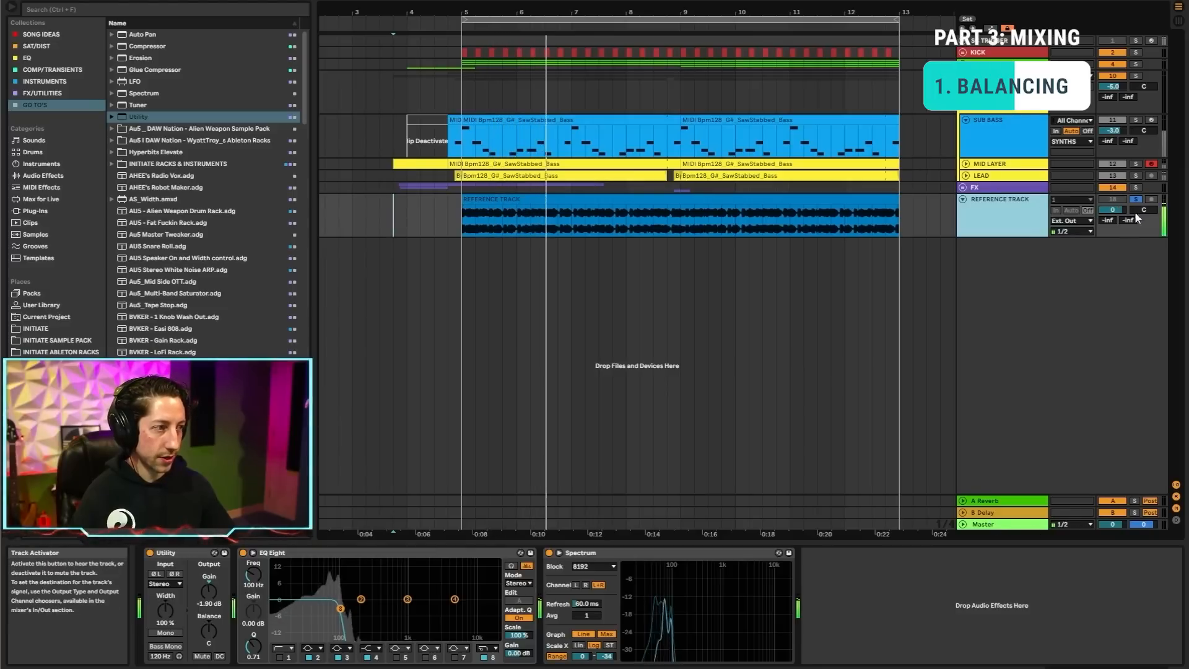
Step: Examine the mix's low end in the Master's enlarged Spectrum and raise the SUB BASS track volume to -1.0 dB
{"action": "left_click", "coordinate": [1004, 525]}
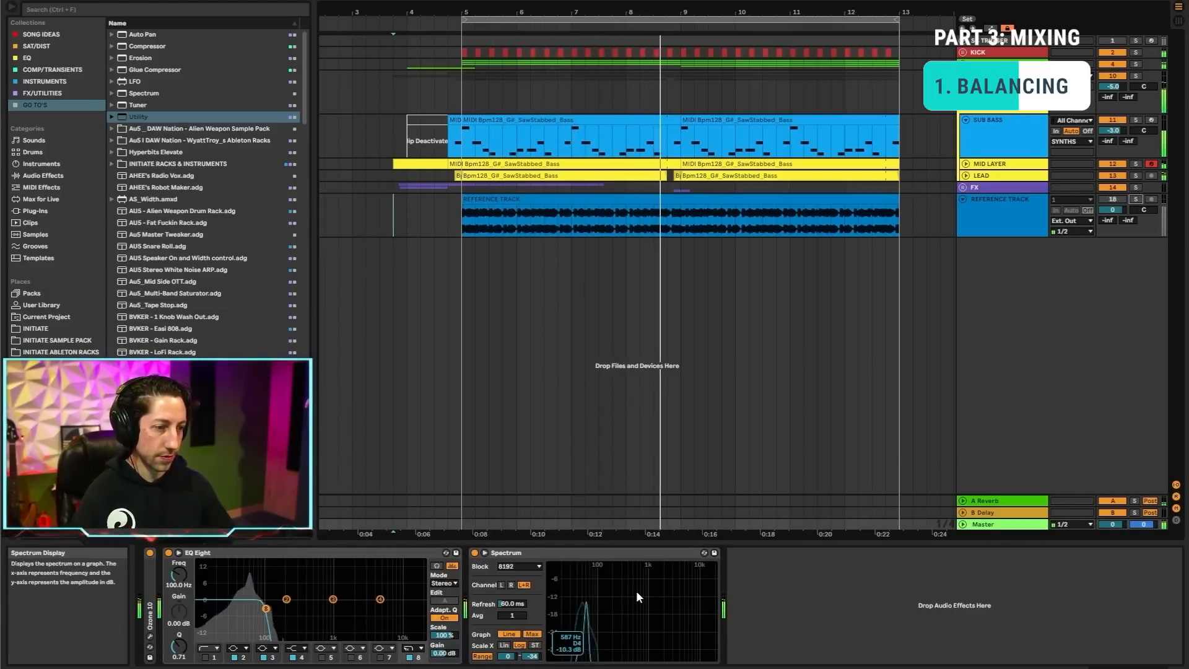
{"action": "double_click", "coordinate": [637, 590]}
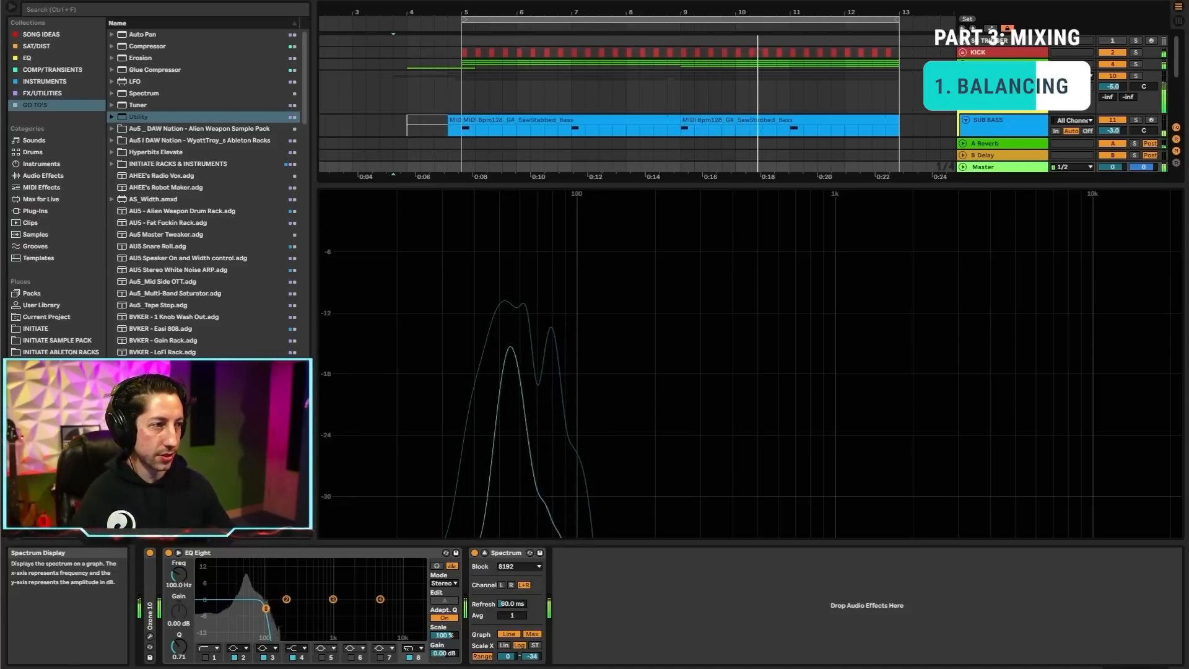
{"action": "scroll", "coordinate": [700, 105], "scroll_direction": "down", "scroll_amount": 2}
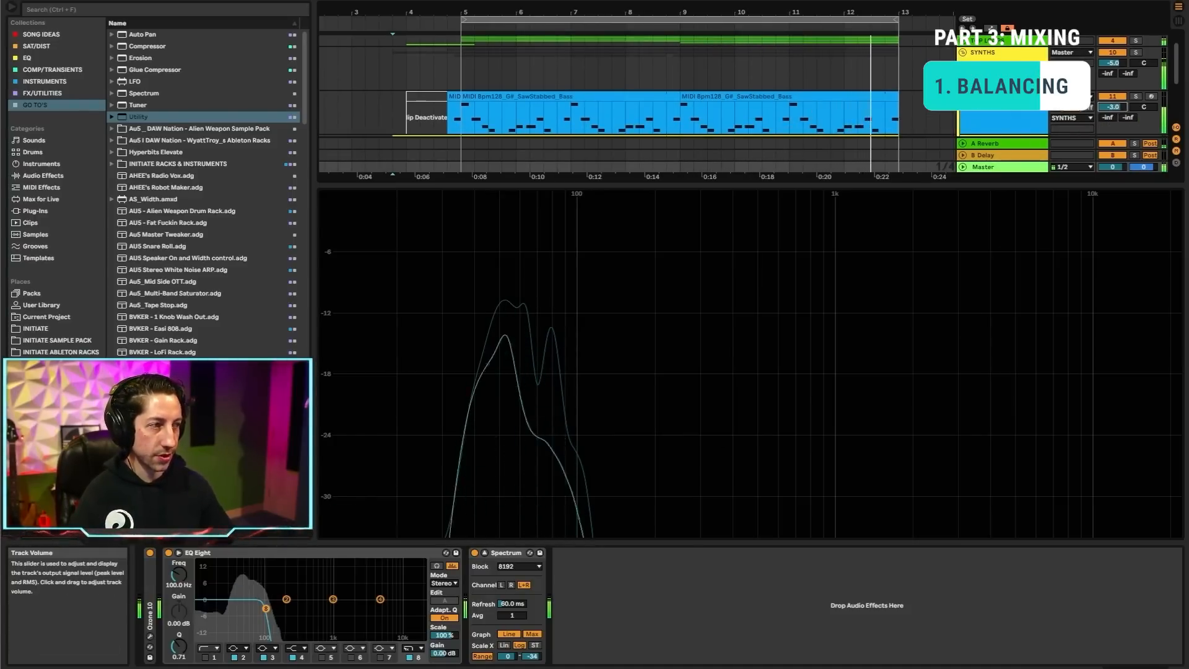
{"action": "left_click_drag", "start_coordinate": [1113, 108], "coordinate": [1112, 98]}
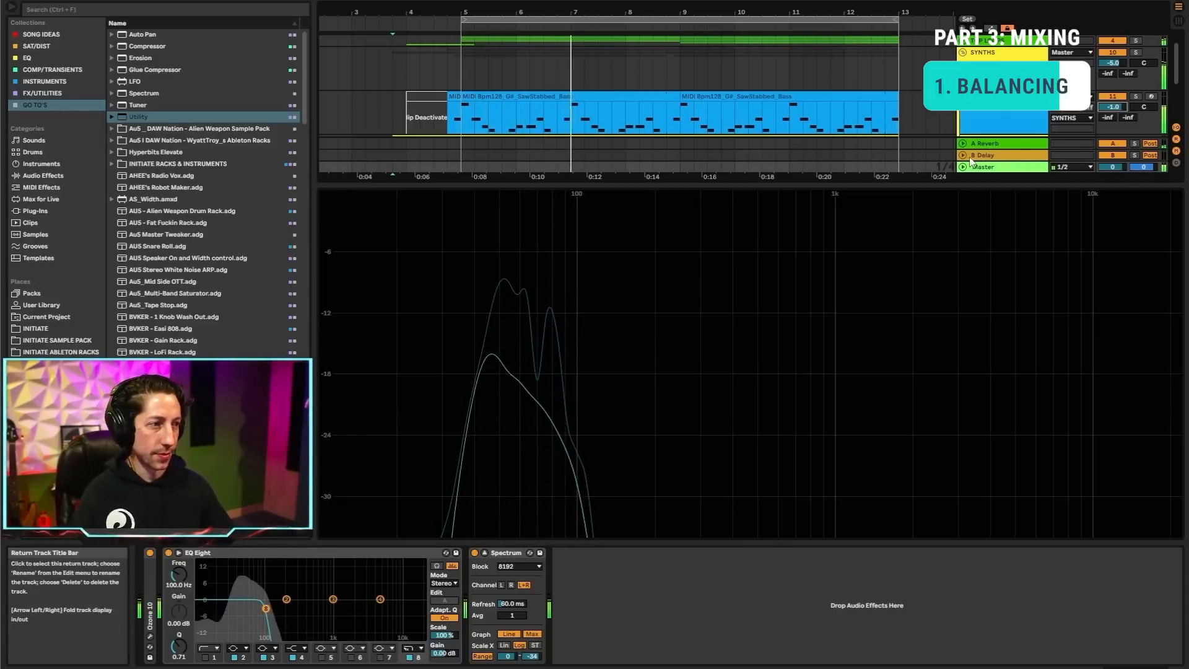
Step: Compare the mix with the REFERENCE TRACK by alternately soloing and unsoloing the reference during playback
{"action": "key", "text": "shift+Tab"}
{"action": "left_click", "coordinate": [1136, 199]}
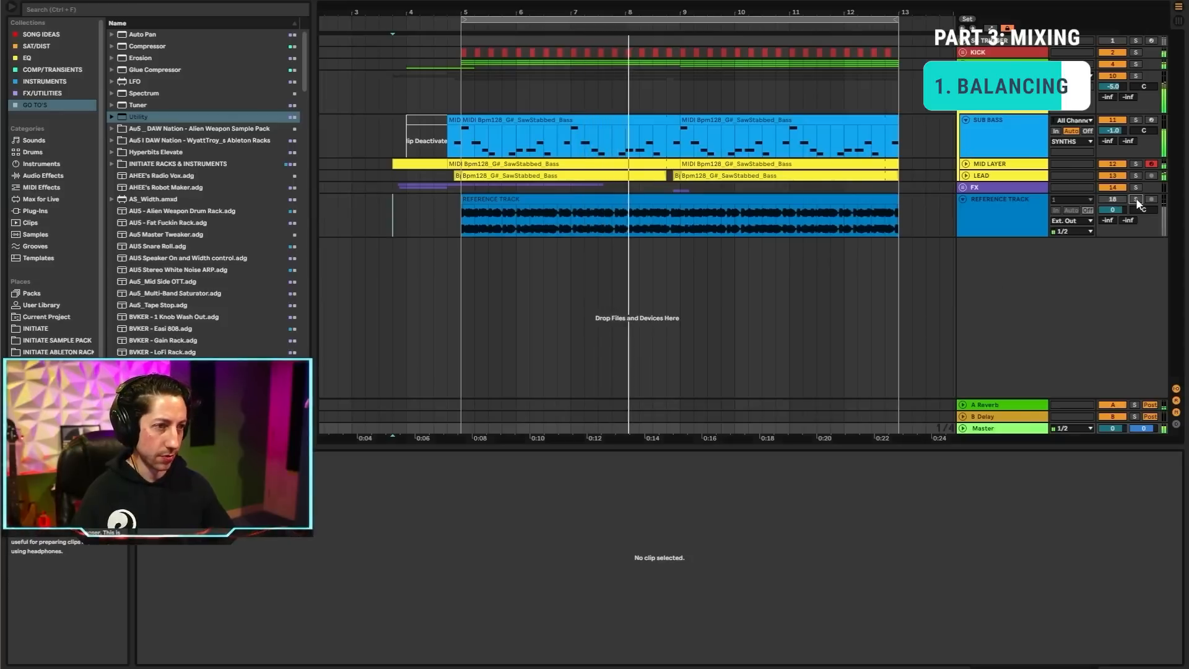
{"action": "left_click", "coordinate": [459, 223]}
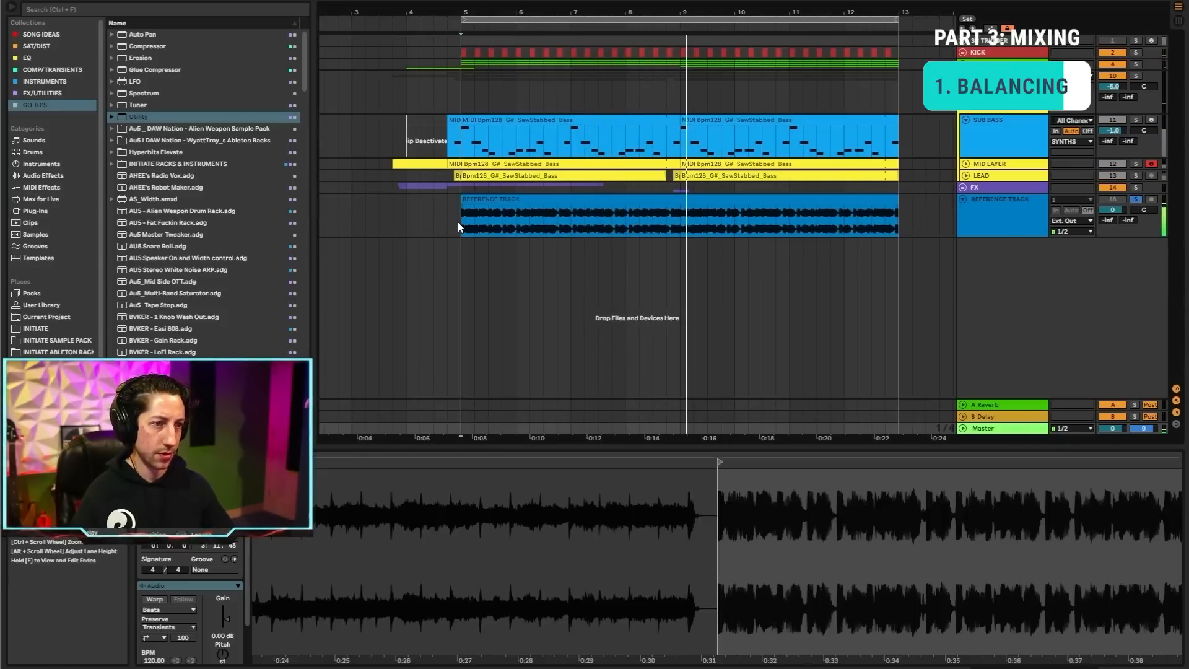
{"action": "left_click", "coordinate": [1137, 199]}
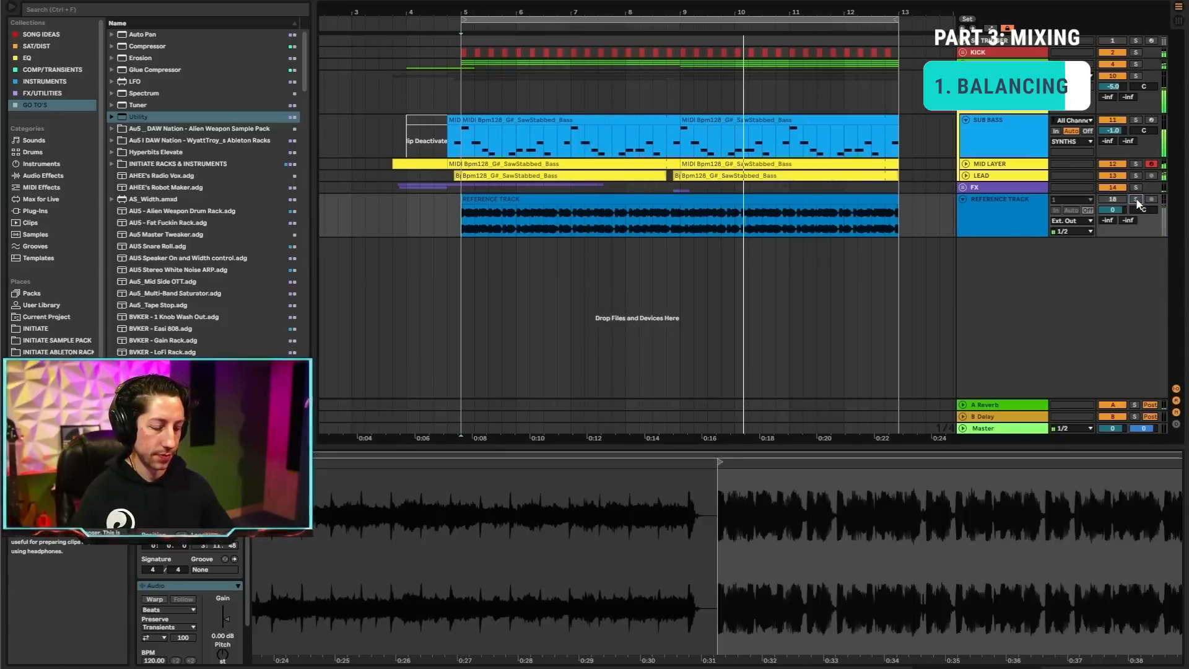
{"action": "left_click", "coordinate": [1136, 199]}
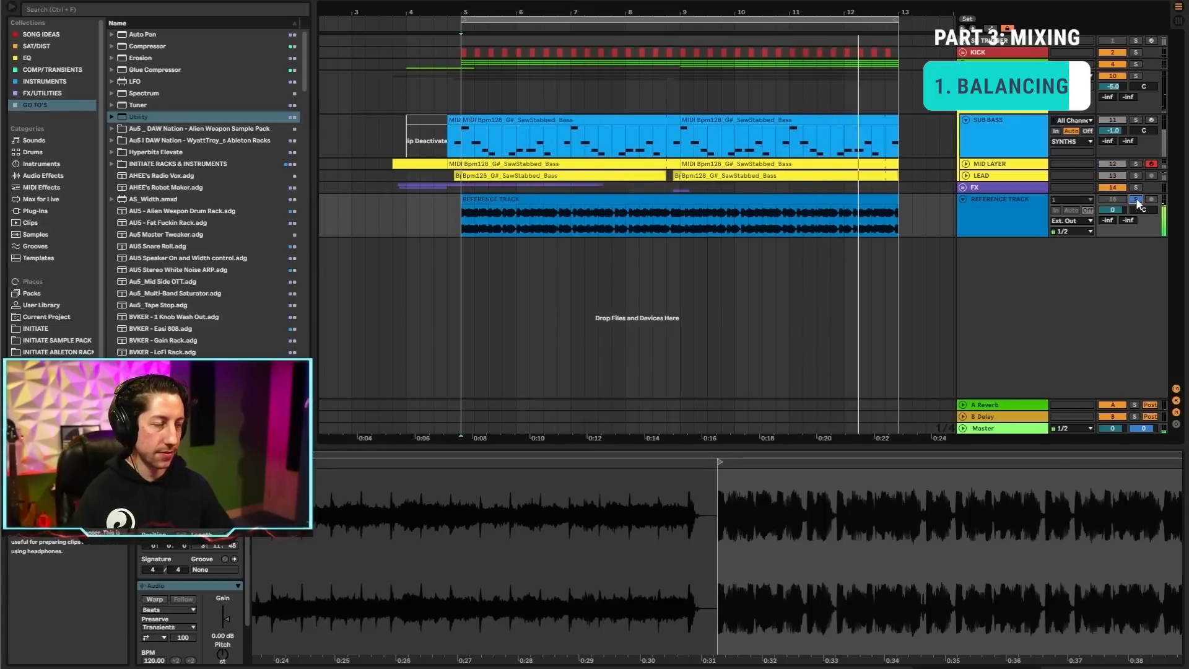
{"action": "left_click", "coordinate": [1136, 200]}
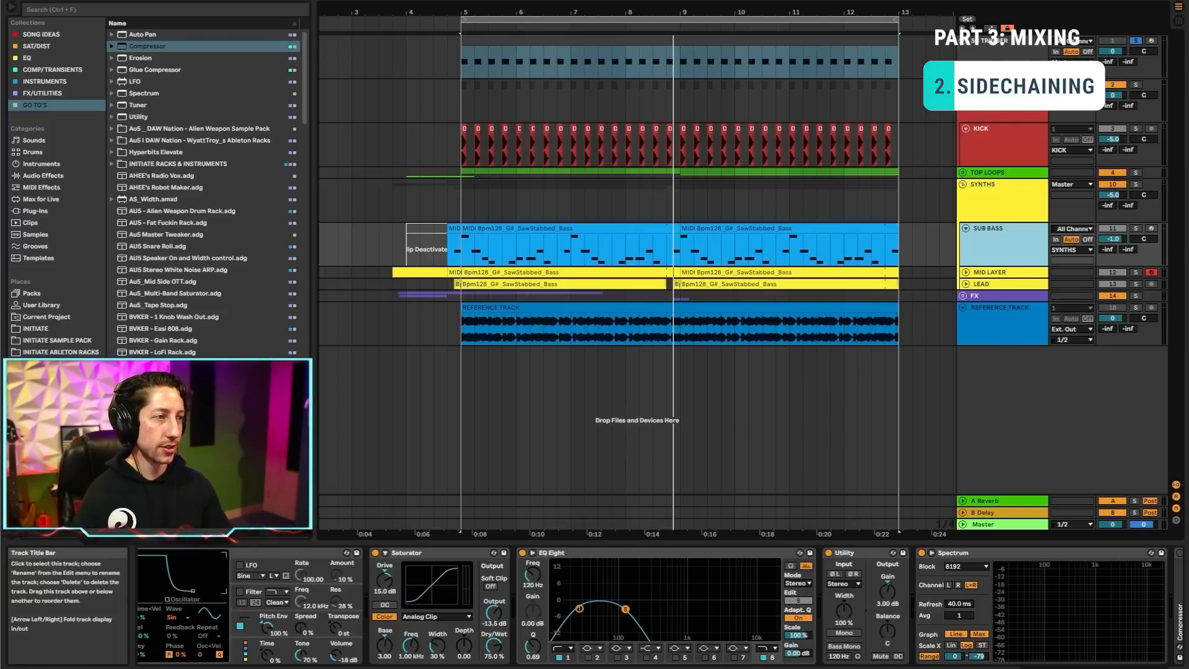
Step: Show the sidechain trigger track's devices, audition the track on its own, and unsolo it
{"action": "left_click", "coordinate": [1004, 64]}
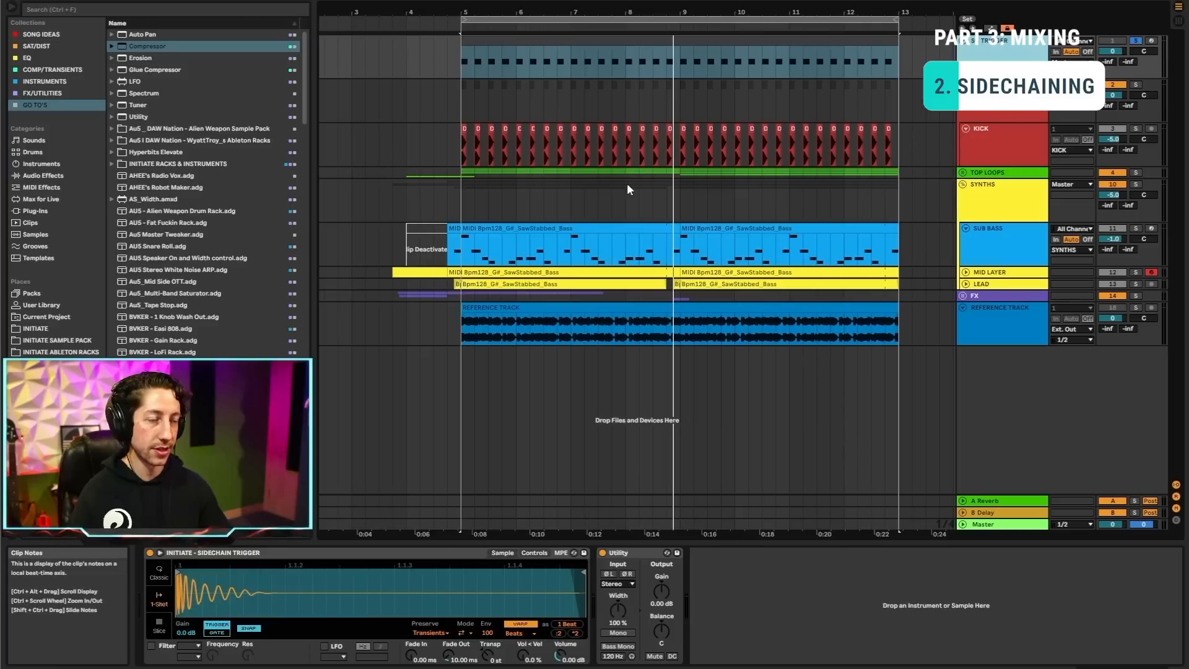
{"action": "key", "text": "space"}
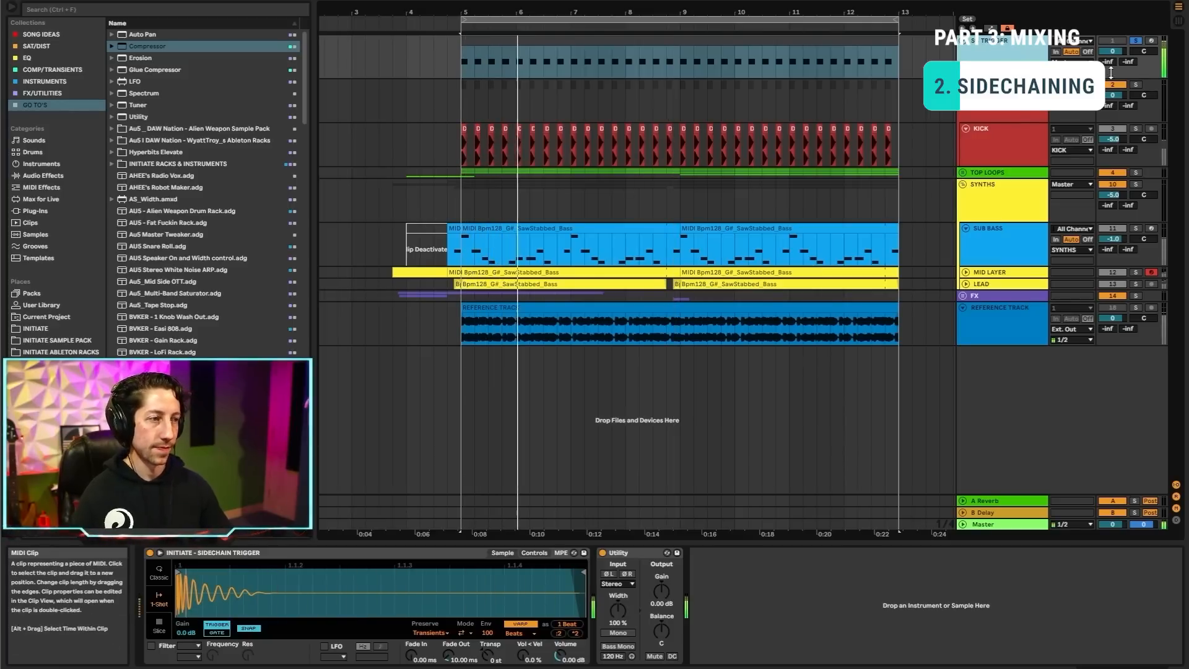
{"action": "left_click", "coordinate": [1135, 40]}
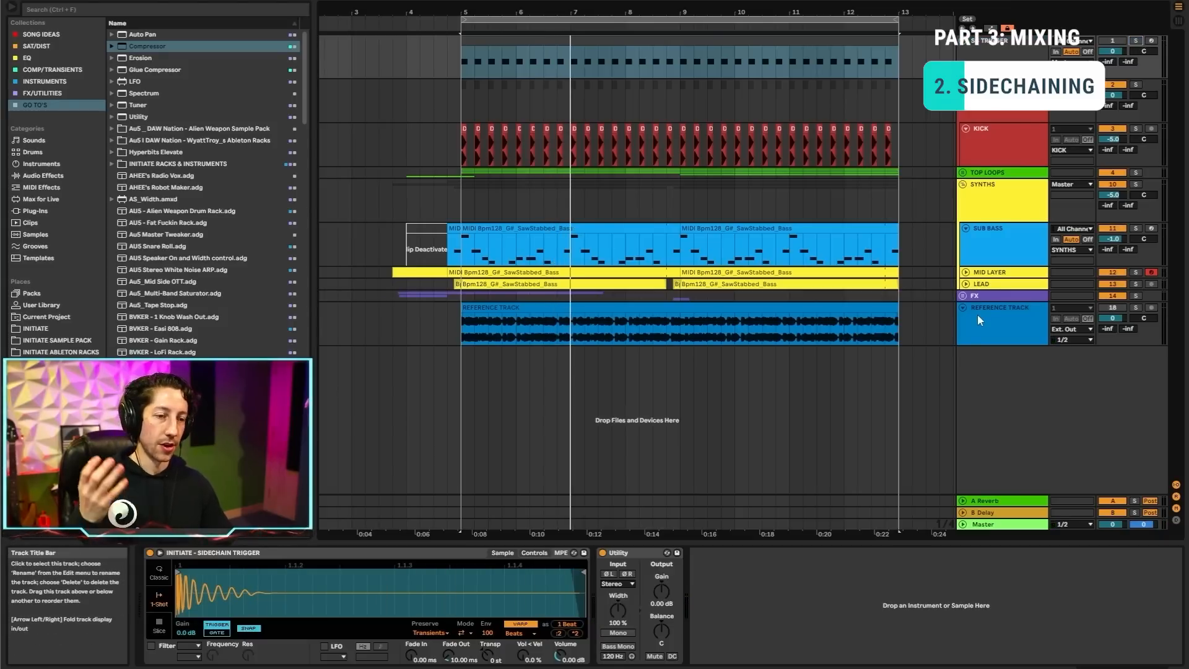
Step: Enable the external sidechain on the SYNTHS group's Compressor with SC TRIGGER as its audio source
{"action": "left_click", "coordinate": [987, 209]}
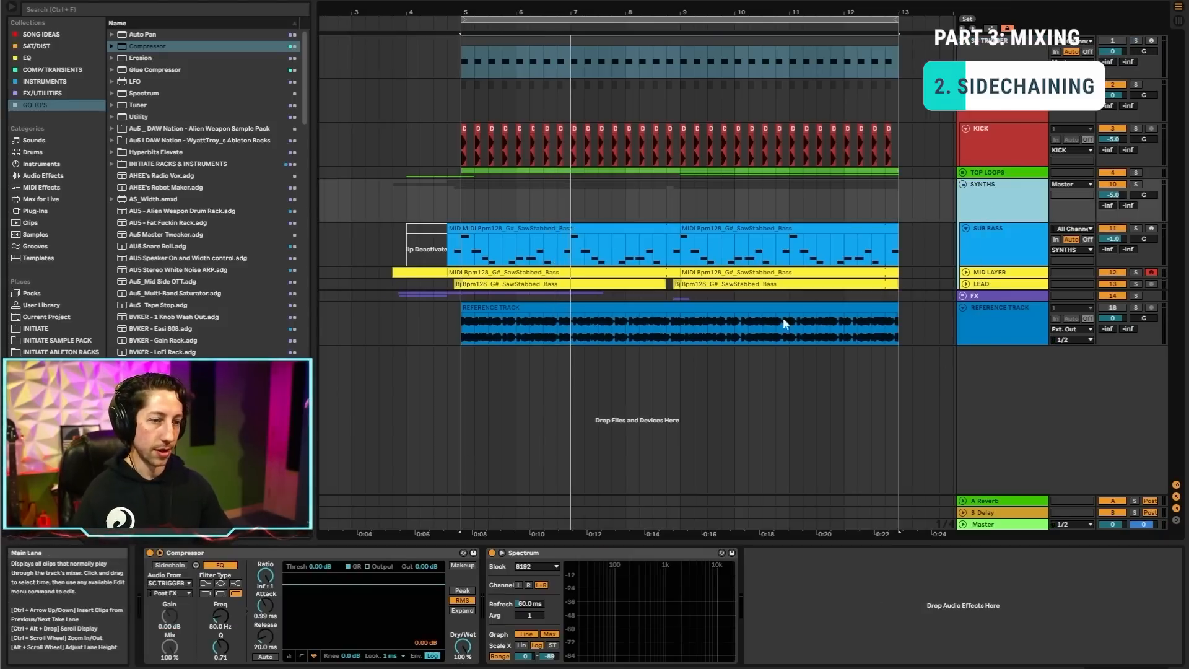
{"action": "left_click", "coordinate": [288, 551]}
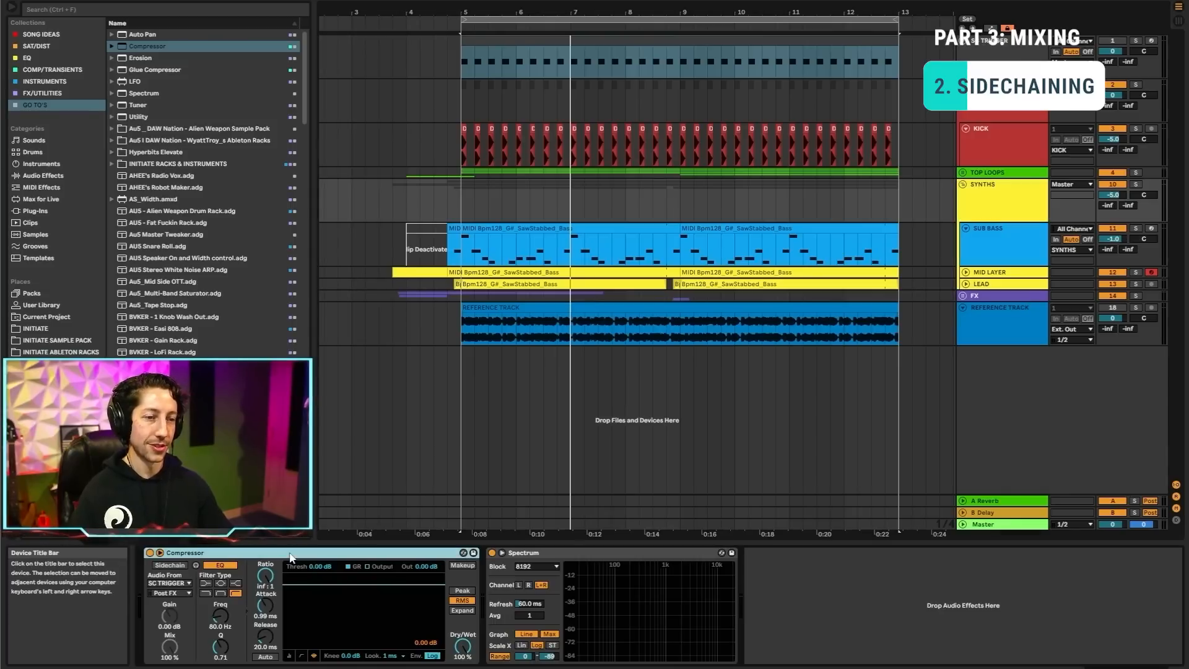
{"action": "left_click", "coordinate": [160, 554]}
{"action": "left_click", "coordinate": [160, 553]}
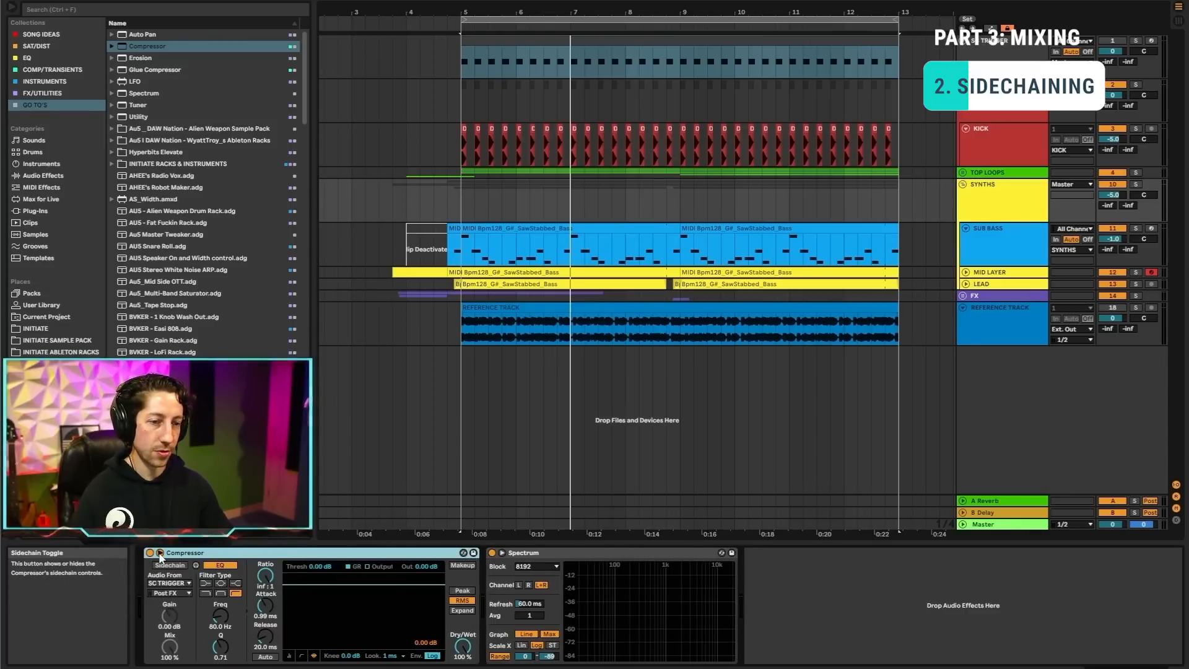
{"action": "left_click", "coordinate": [159, 553]}
{"action": "left_click", "coordinate": [160, 554]}
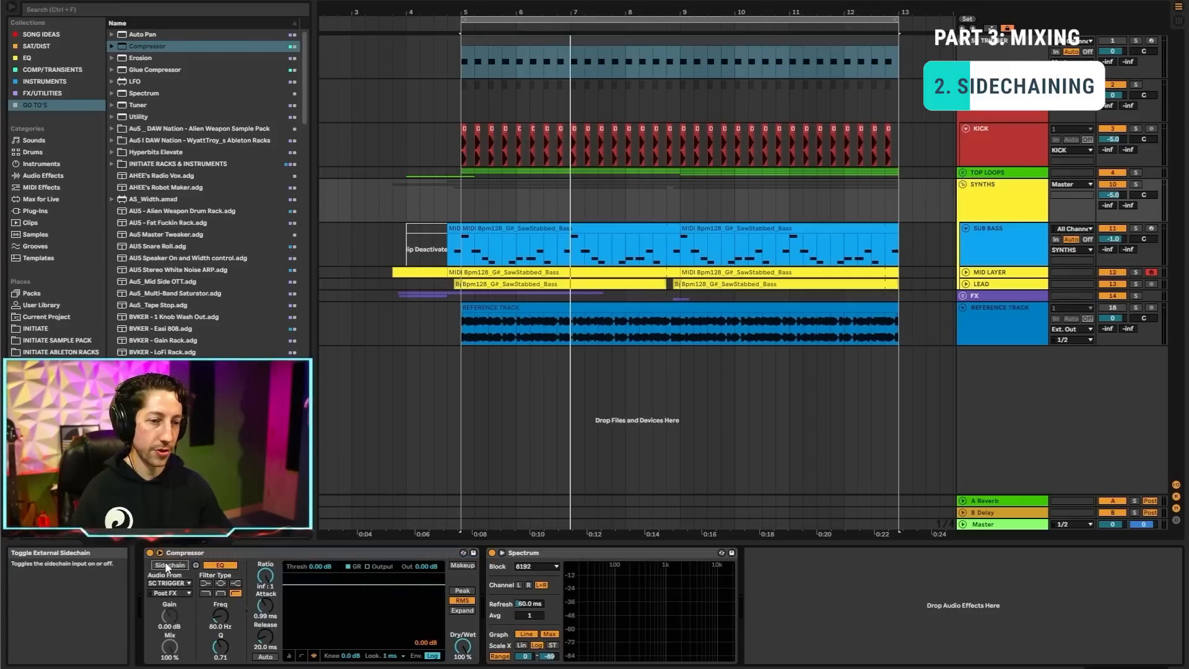
{"action": "left_click", "coordinate": [167, 583]}
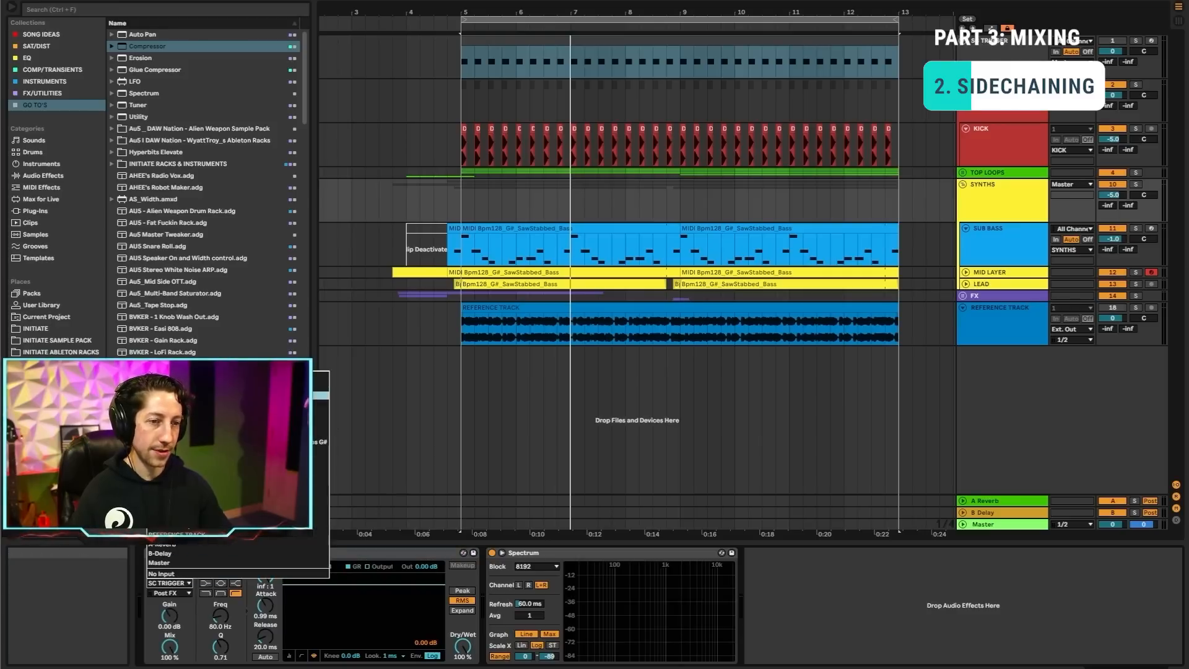
{"action": "left_click", "coordinate": [186, 376]}
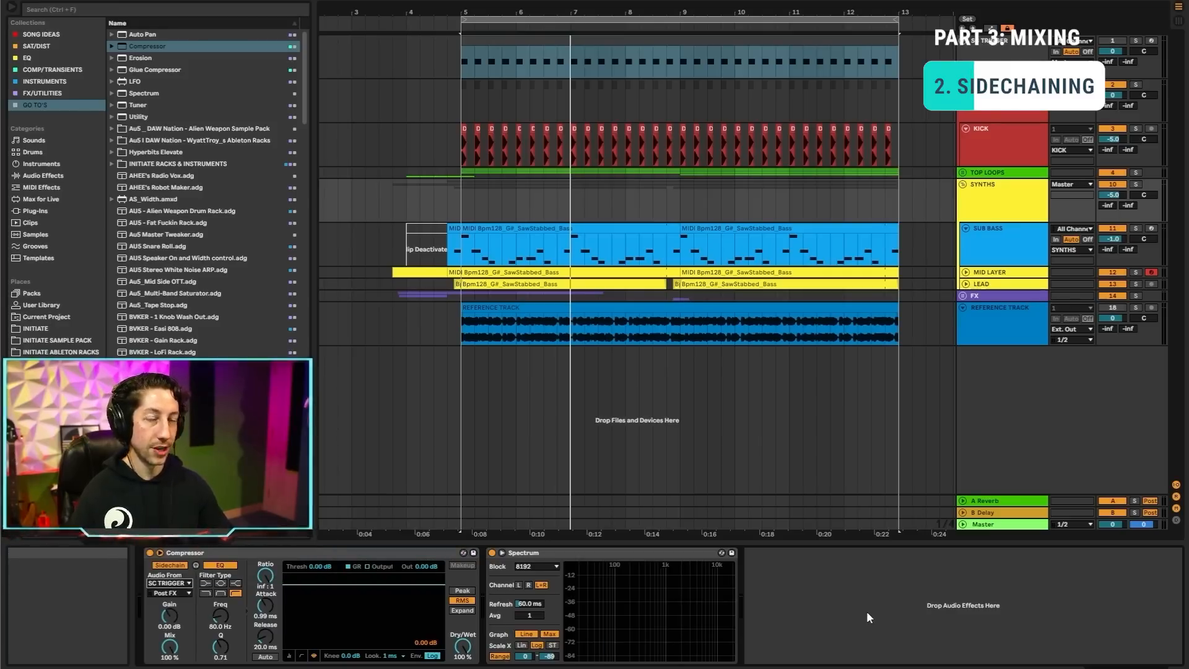
Step: Play the loop and set the SYNTHS Compressor's threshold to -24.8 dB
{"action": "key", "text": "space"}
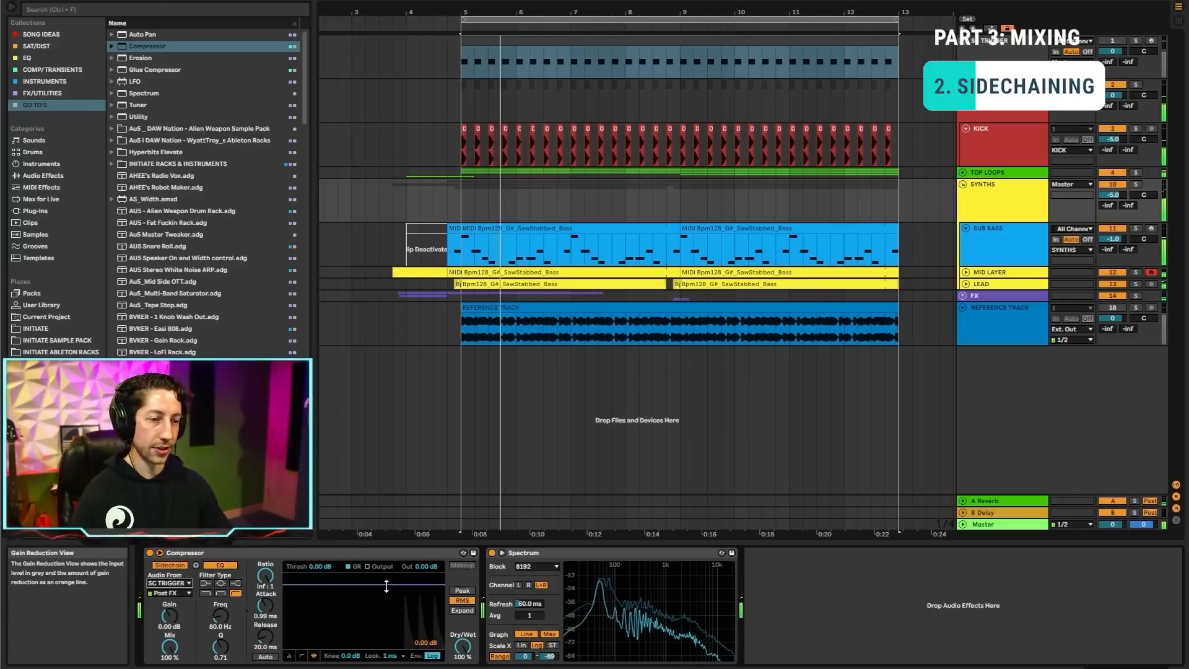
{"action": "left_click_drag", "start_coordinate": [387, 586], "coordinate": [387, 591]}
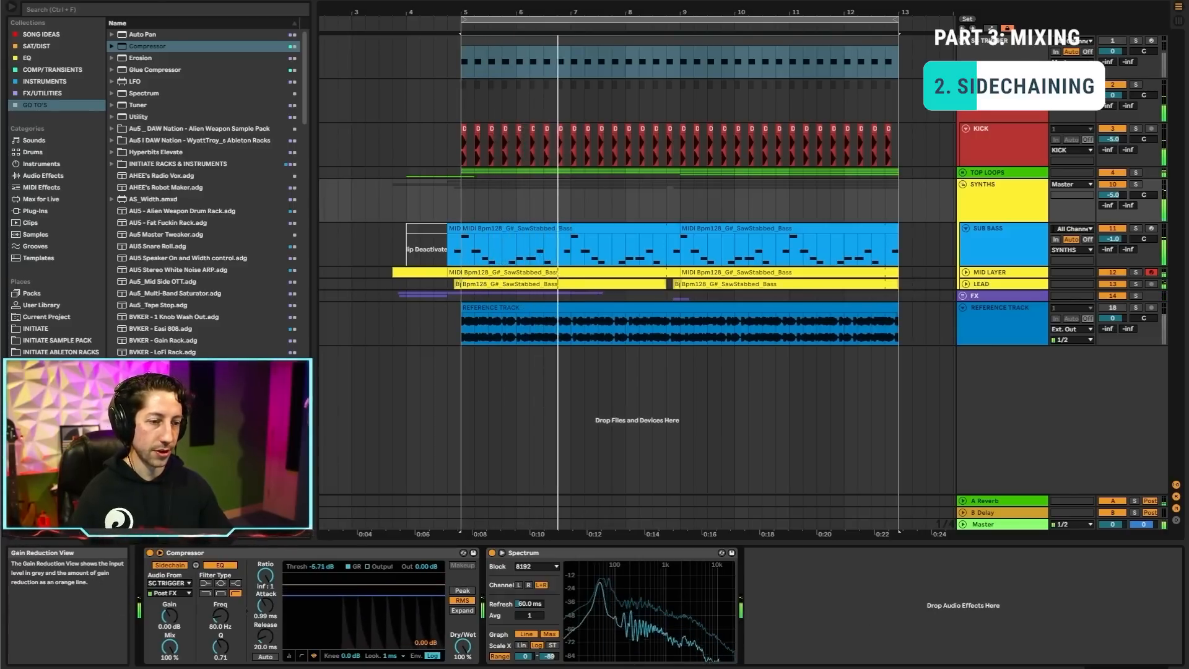
{"action": "left_click_drag", "start_coordinate": [386, 614], "coordinate": [386, 648]}
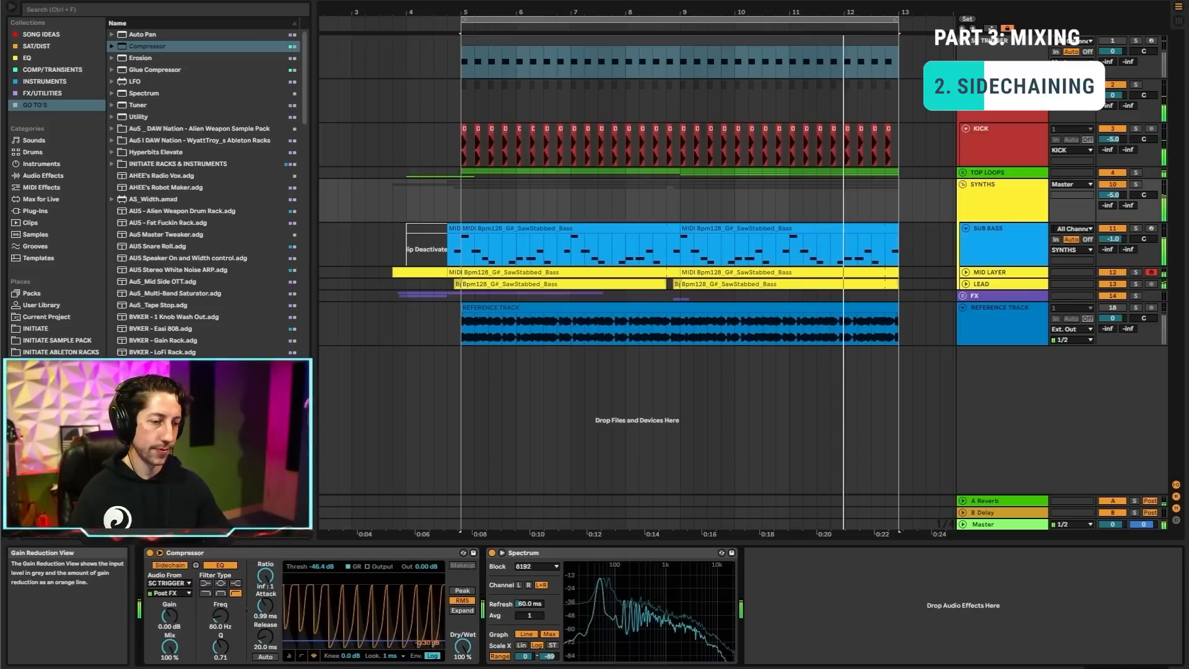
{"action": "left_click_drag", "start_coordinate": [386, 648], "coordinate": [386, 627]}
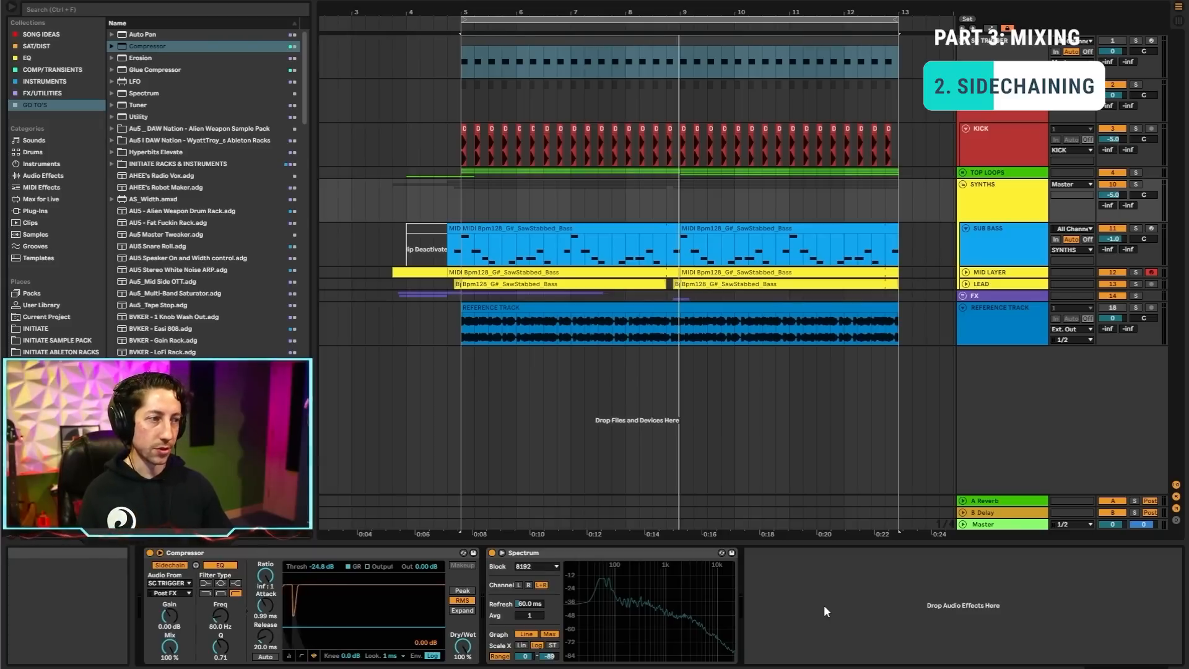
Step: Copy the SYNTHS sidechain Compressor to the FX group and set the copy's threshold to -29.4 dB during playback
{"action": "left_click", "coordinate": [299, 552]}
{"action": "left_click_drag", "start_coordinate": [1016, 296], "coordinate": [1016, 295]}
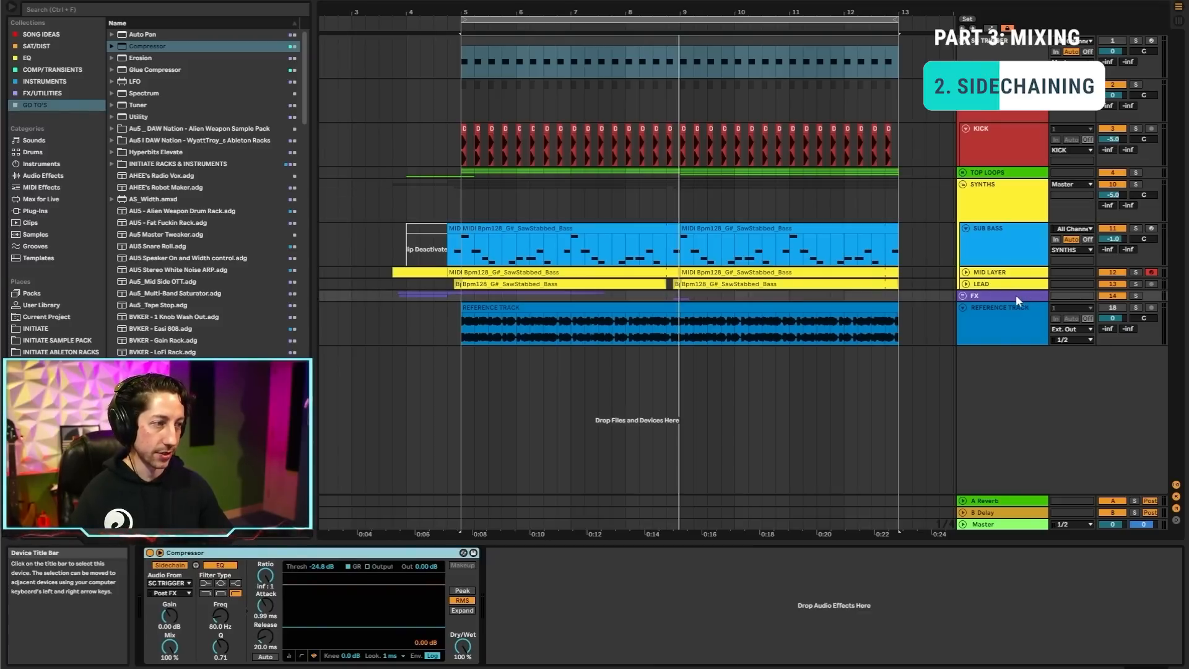
{"action": "left_click", "coordinate": [567, 622]}
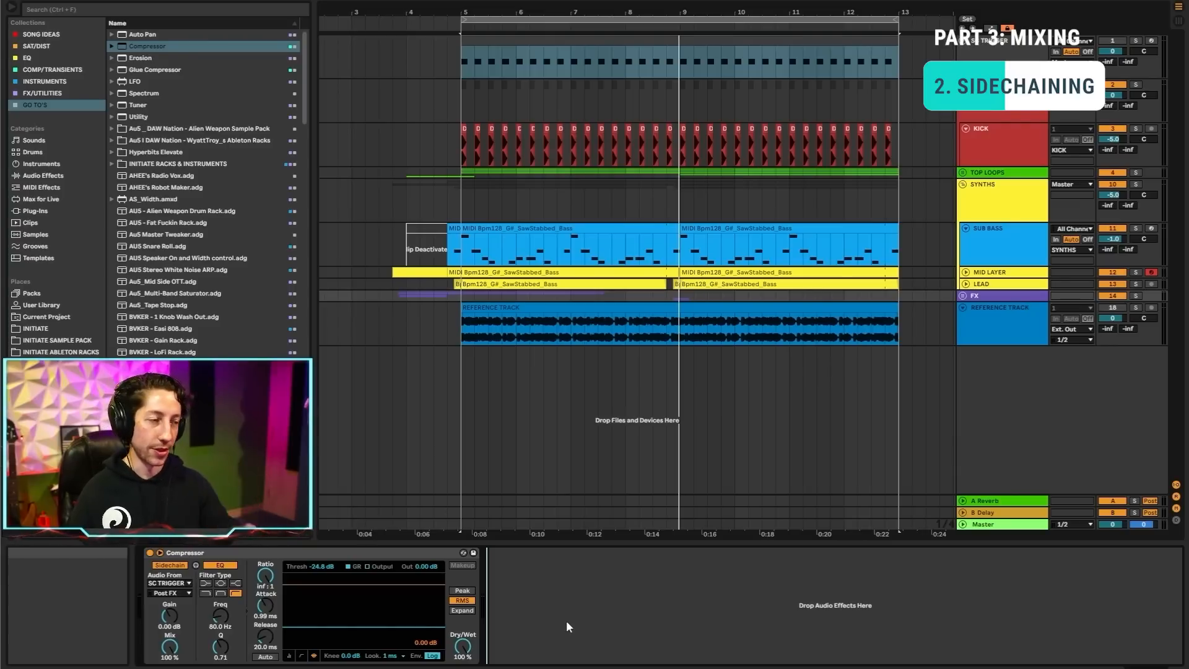
{"action": "key", "text": "space"}
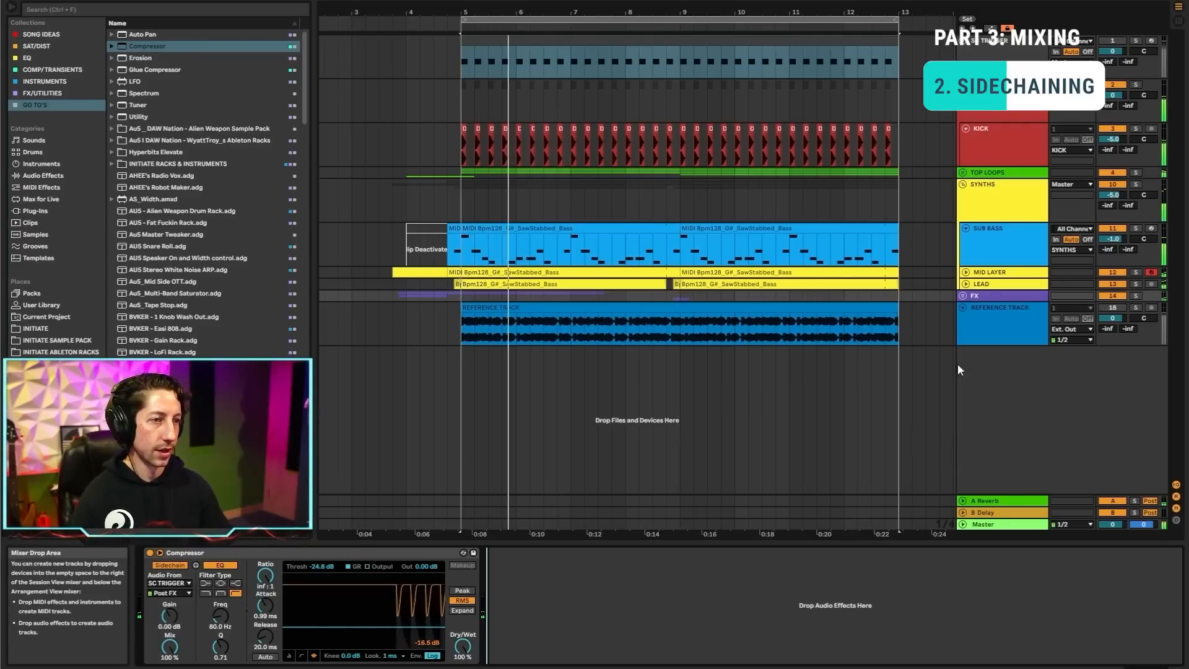
{"action": "left_click_drag", "start_coordinate": [380, 626], "coordinate": [379, 631]}
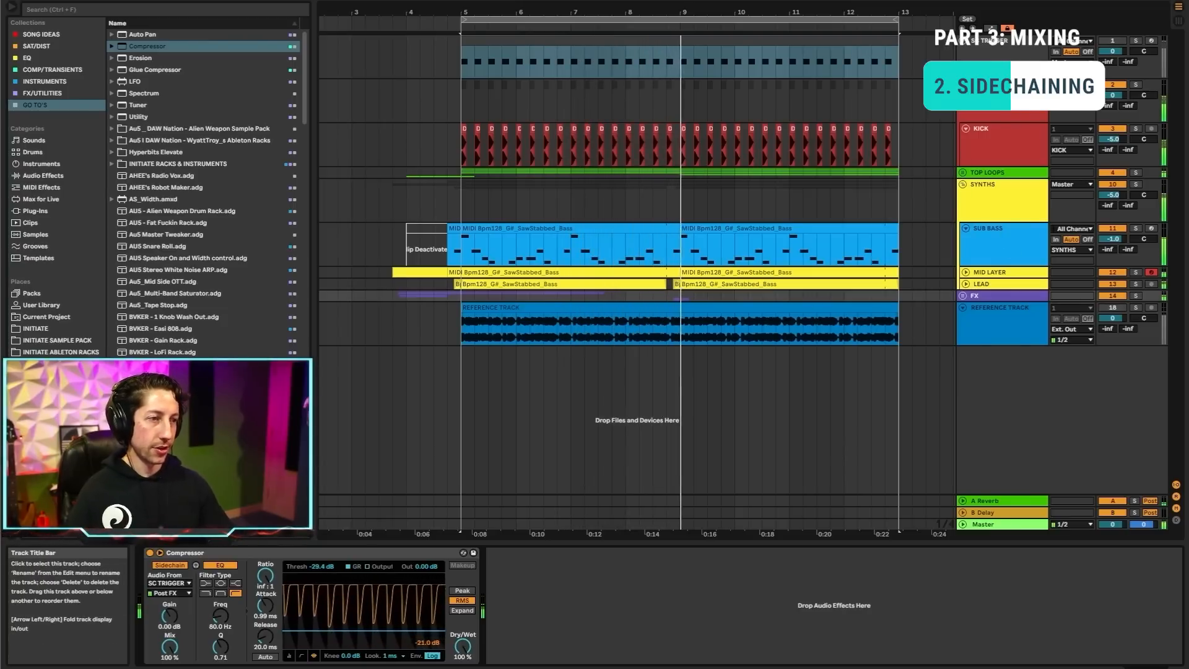
Step: Play the sidechained mix and examine its low-end peaks in the Master's enlarged Spectrum
{"action": "left_click", "coordinate": [1002, 525]}
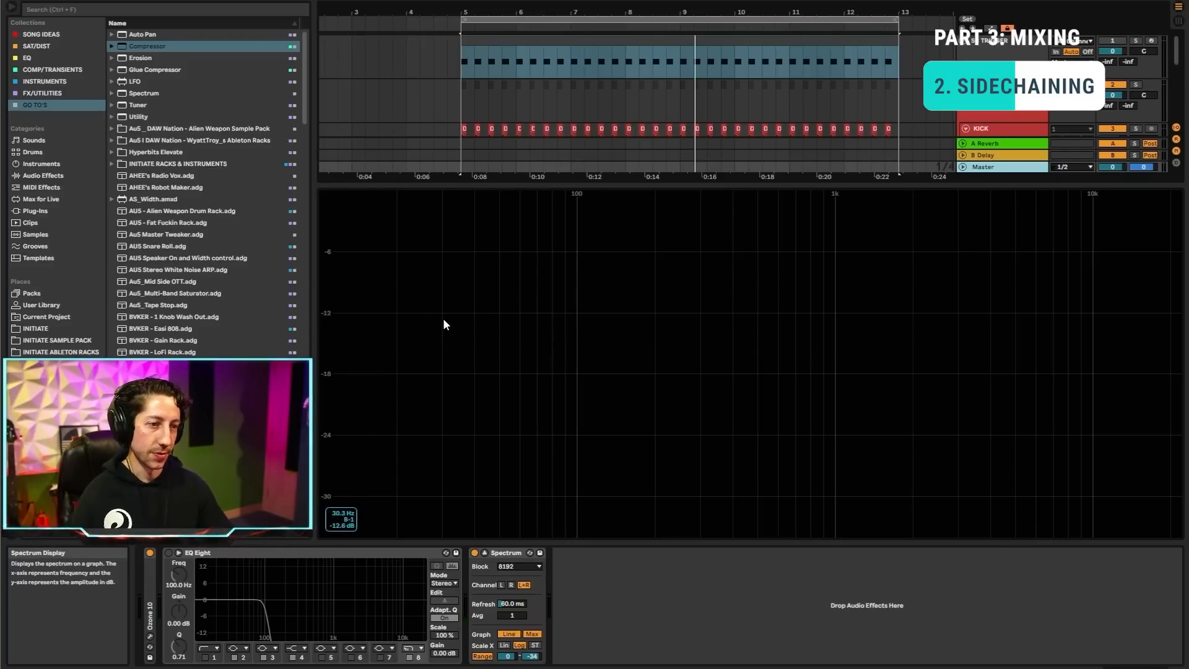
{"action": "key", "text": "space"}
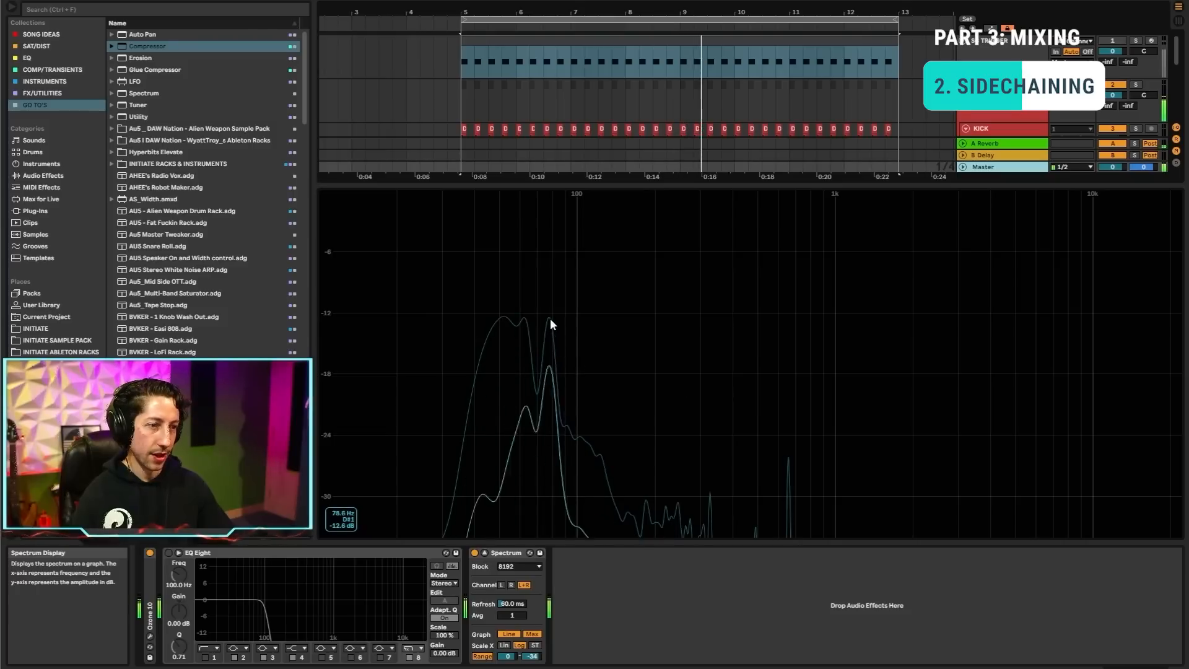
{"action": "double_click", "coordinate": [815, 351]}
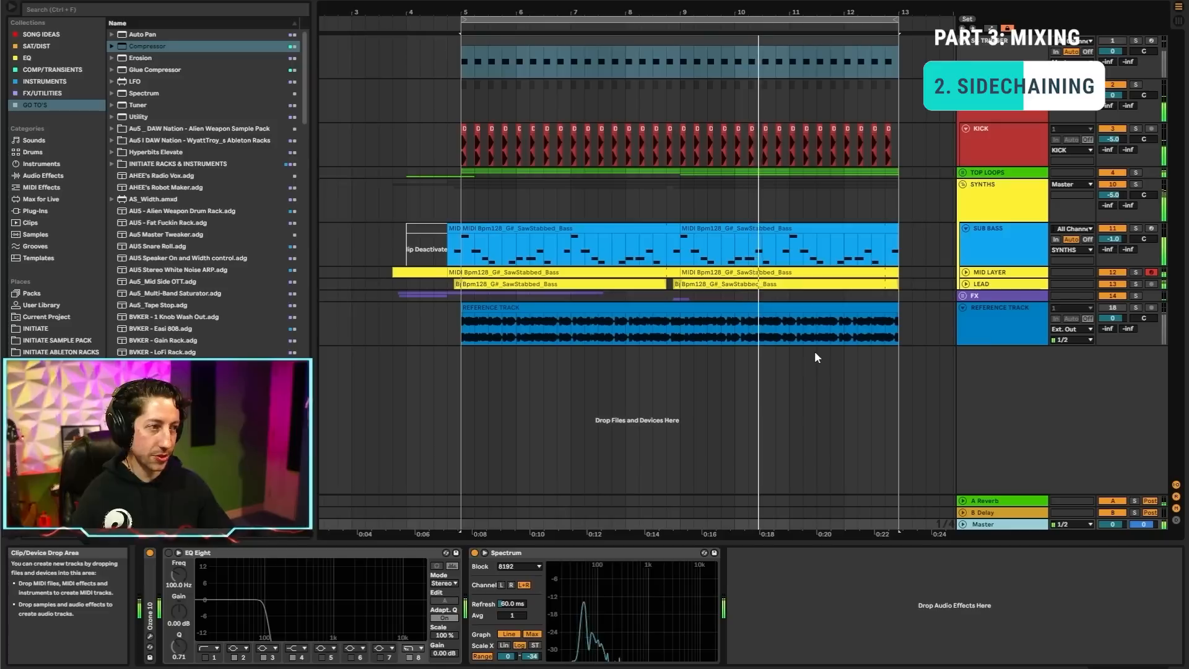
{"action": "double_click", "coordinate": [1109, 241]}
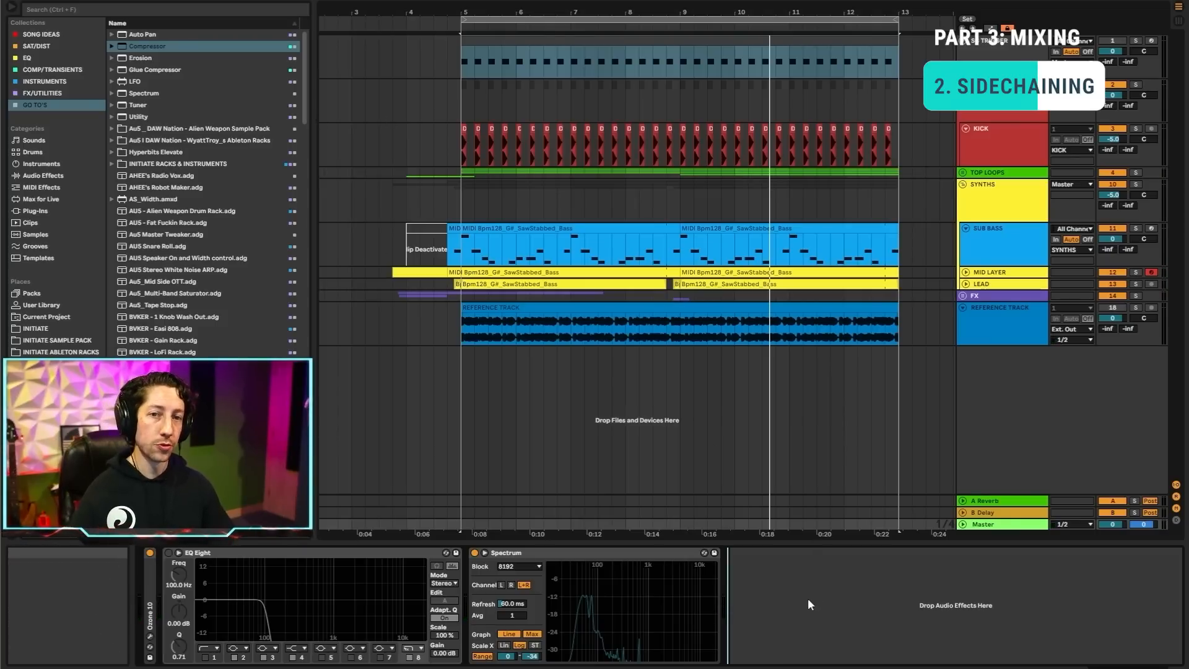
Step: Search the browser for "side" and add the INITIATE - SIDECHAIN RACK MULTI to the SYNTHS group
{"action": "left_click", "coordinate": [178, 10]}
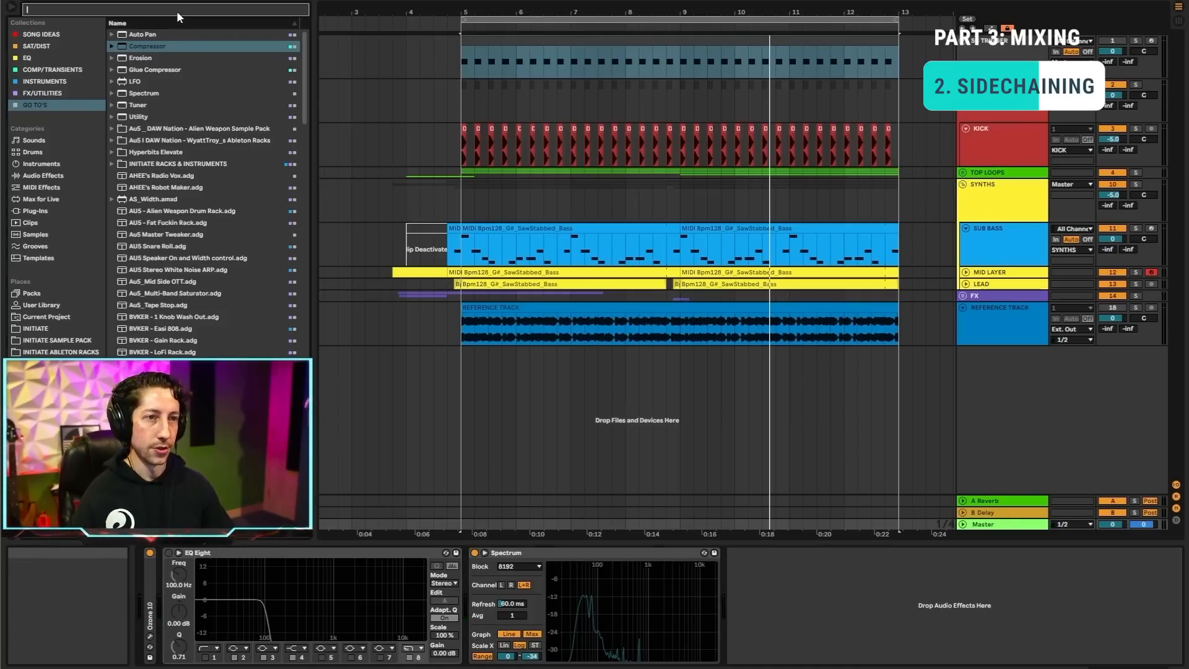
{"action": "type", "text": "side"}
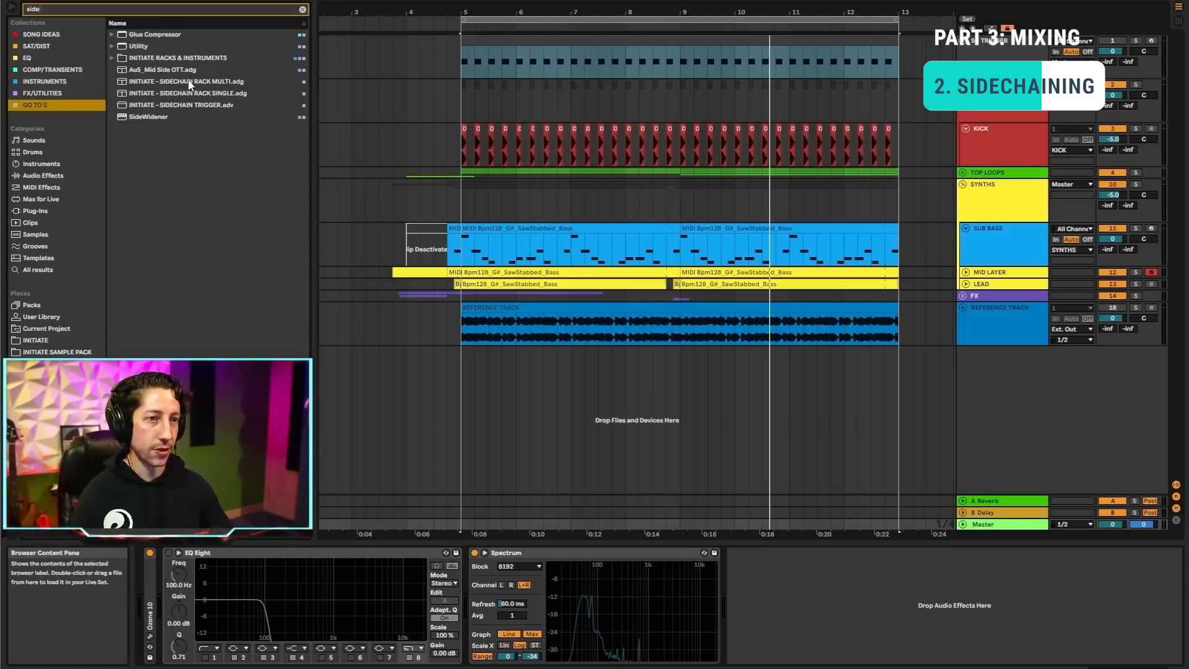
{"action": "left_click_drag", "start_coordinate": [190, 85], "coordinate": [721, 345]}
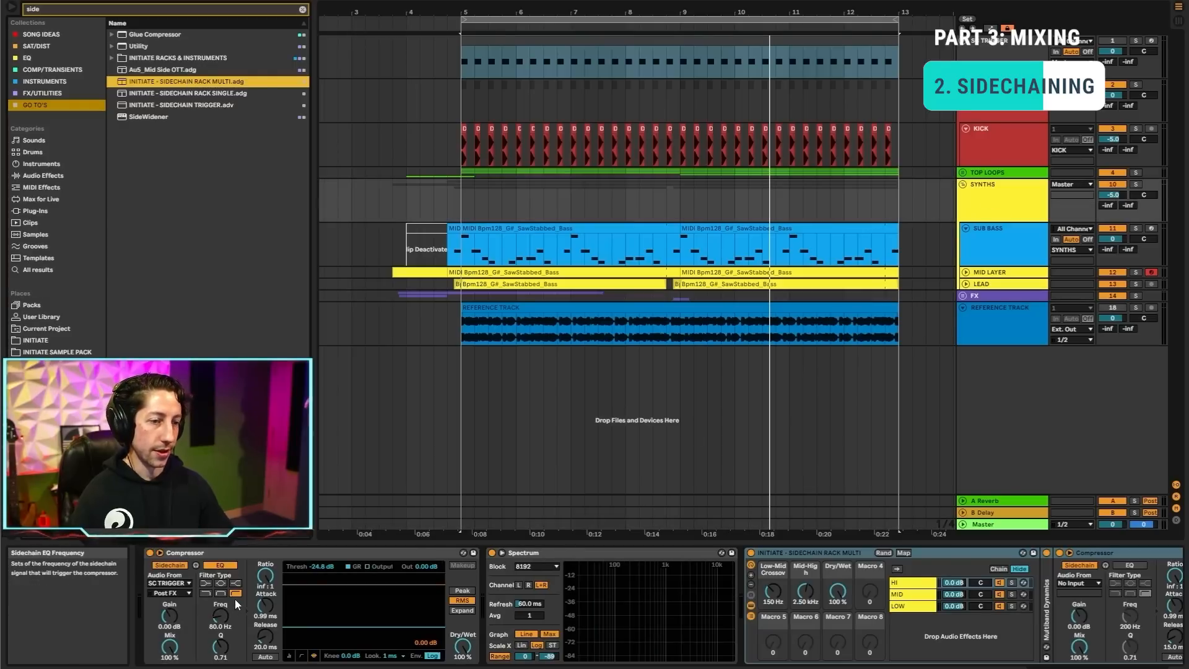
Step: Delete the Spectrum and the original Compressor from the SYNTHS group, and unfold the sidechain rack's Multiband Dynamics
{"action": "left_click", "coordinate": [568, 555]}
{"action": "key", "text": "Delete"}
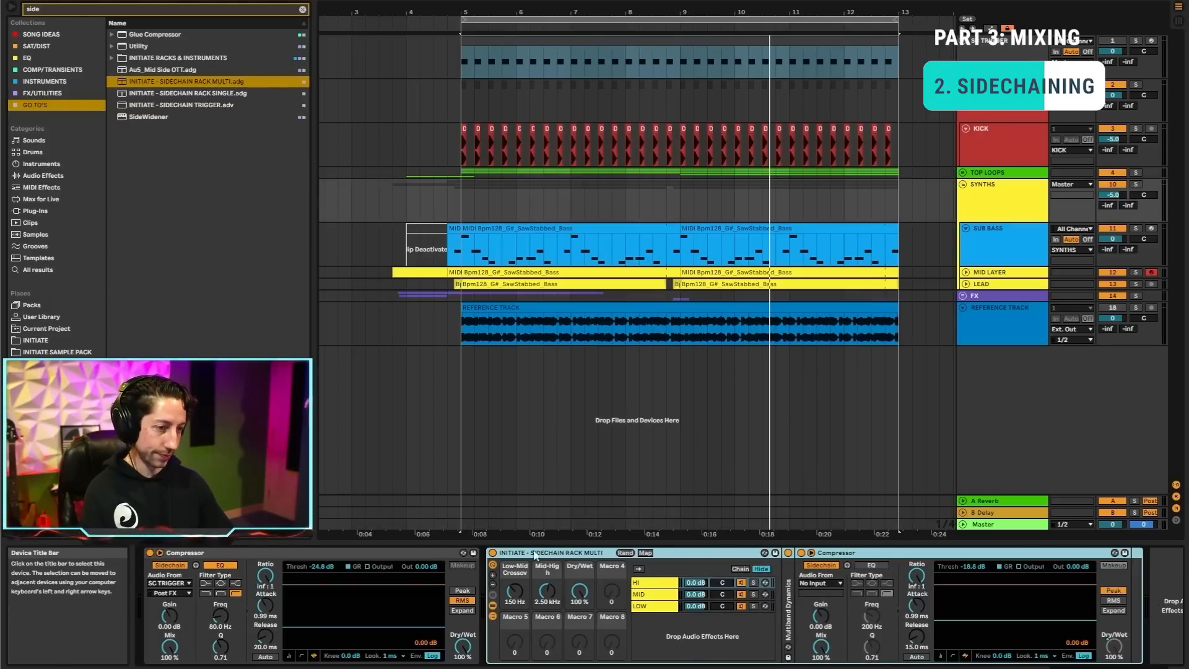
{"action": "left_click", "coordinate": [411, 554]}
{"action": "key", "text": "Delete"}
{"action": "double_click", "coordinate": [447, 607]}
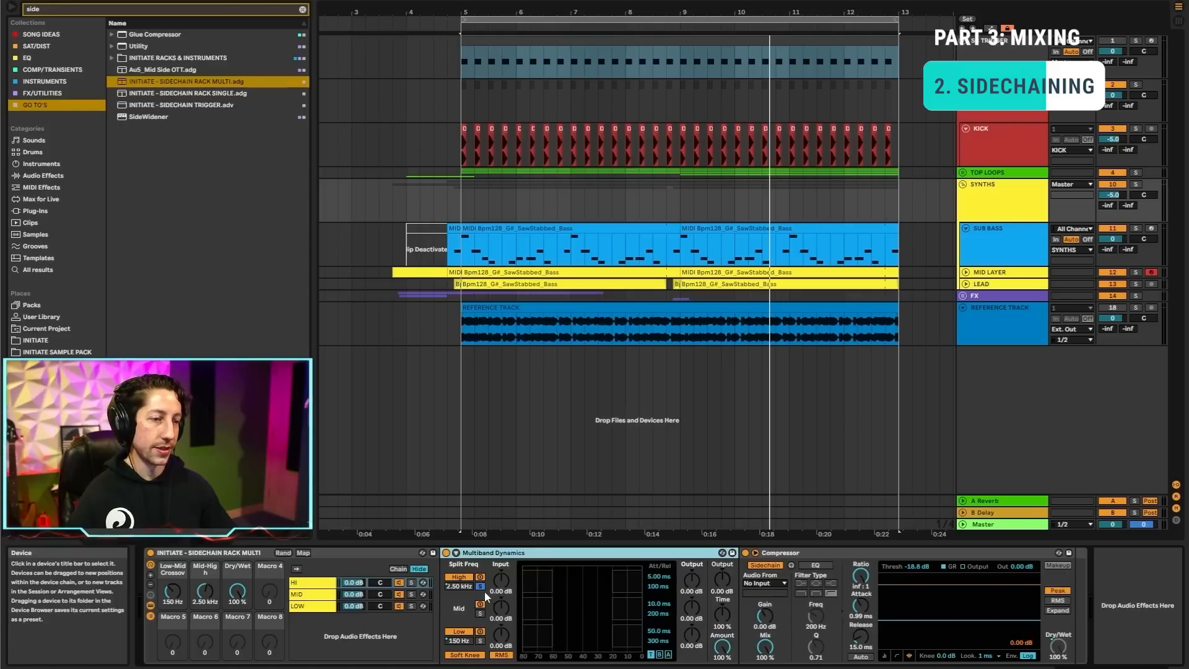
Step: Examine the Multiband Dynamics and Compressor in the sidechain rack's HI, MID and LOW chains
{"action": "left_click", "coordinate": [329, 585]}
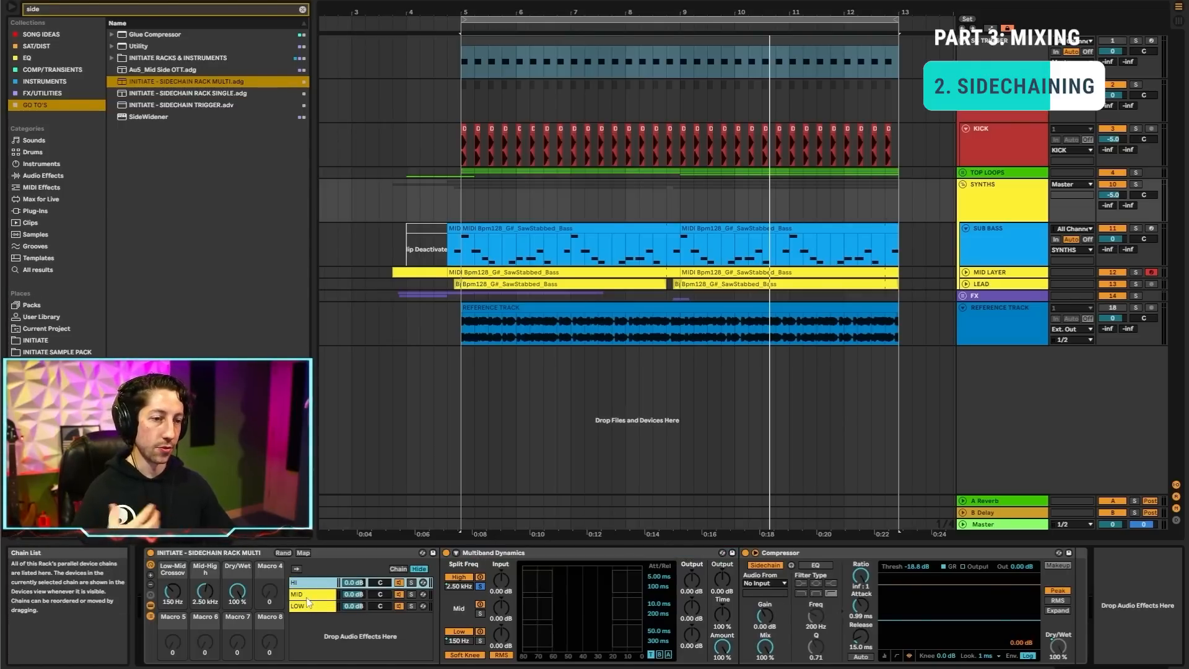
{"action": "left_click", "coordinate": [307, 597]}
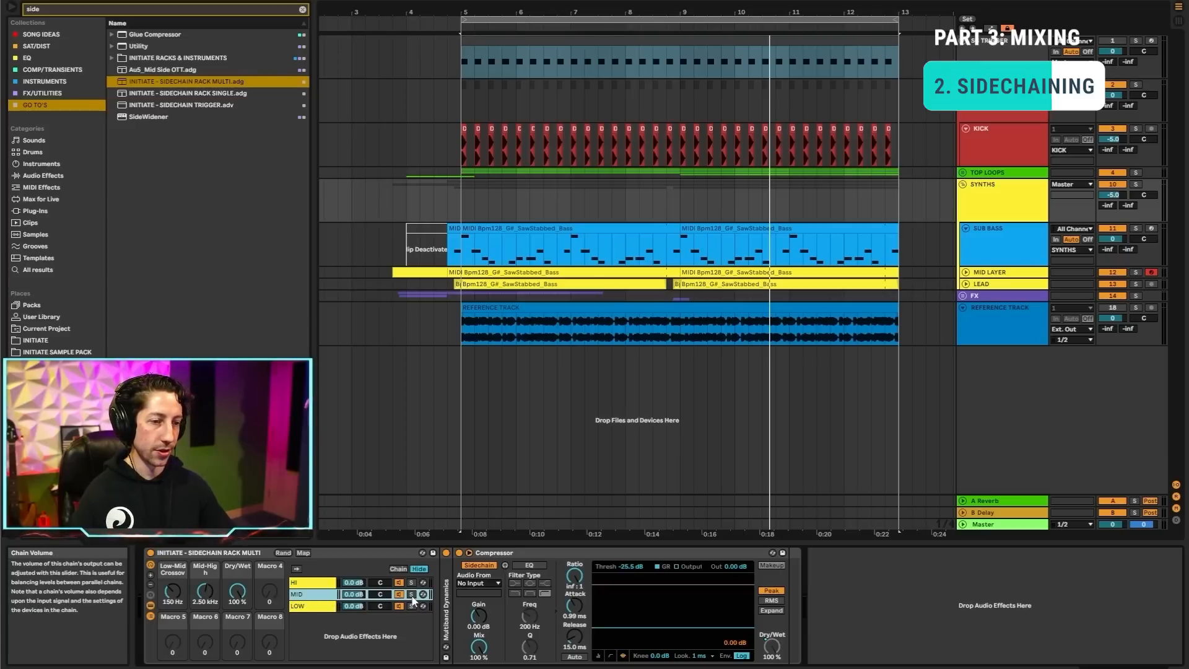
{"action": "double_click", "coordinate": [447, 607]}
{"action": "left_click", "coordinate": [313, 607]}
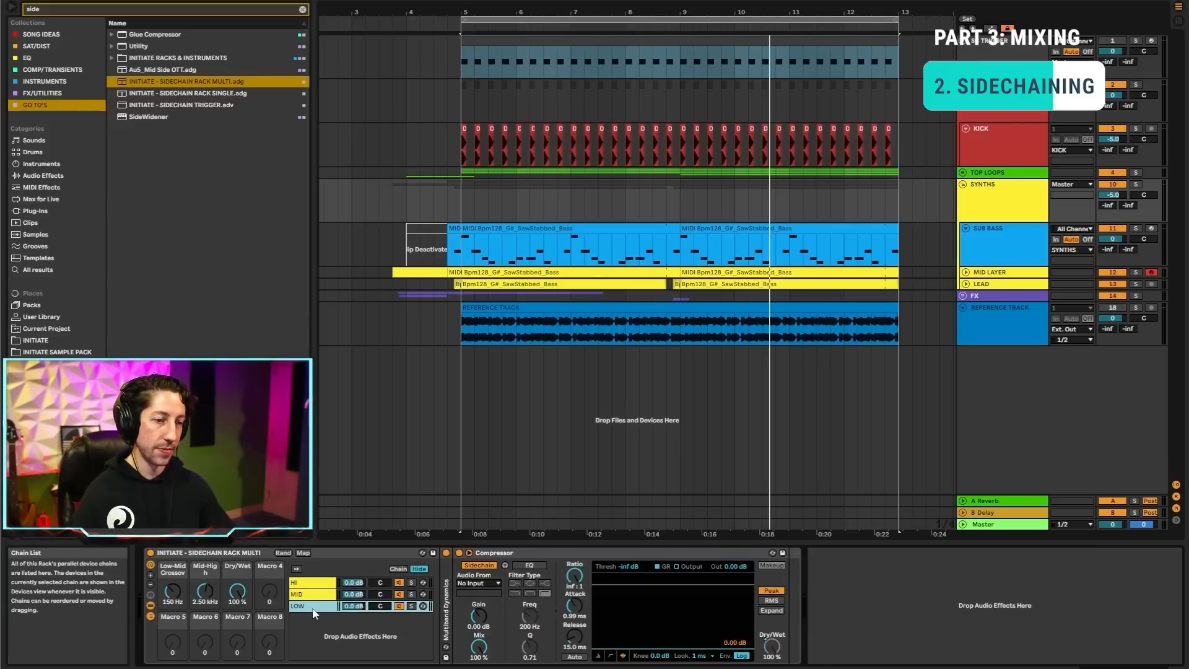
{"action": "double_click", "coordinate": [446, 619]}
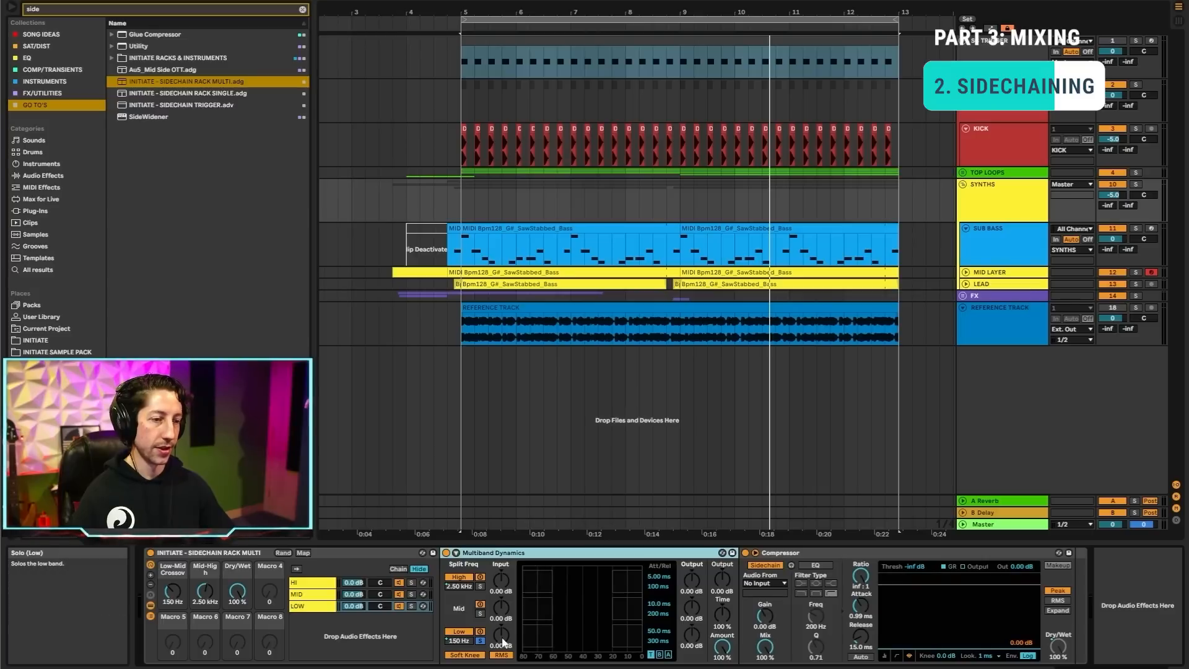
Step: Reduce the sidechain rack to four visible macros and fold the Multiband Dynamics in the LOW, MID and HI chains
{"action": "left_click", "coordinate": [149, 585]}
{"action": "left_click", "coordinate": [149, 585]}
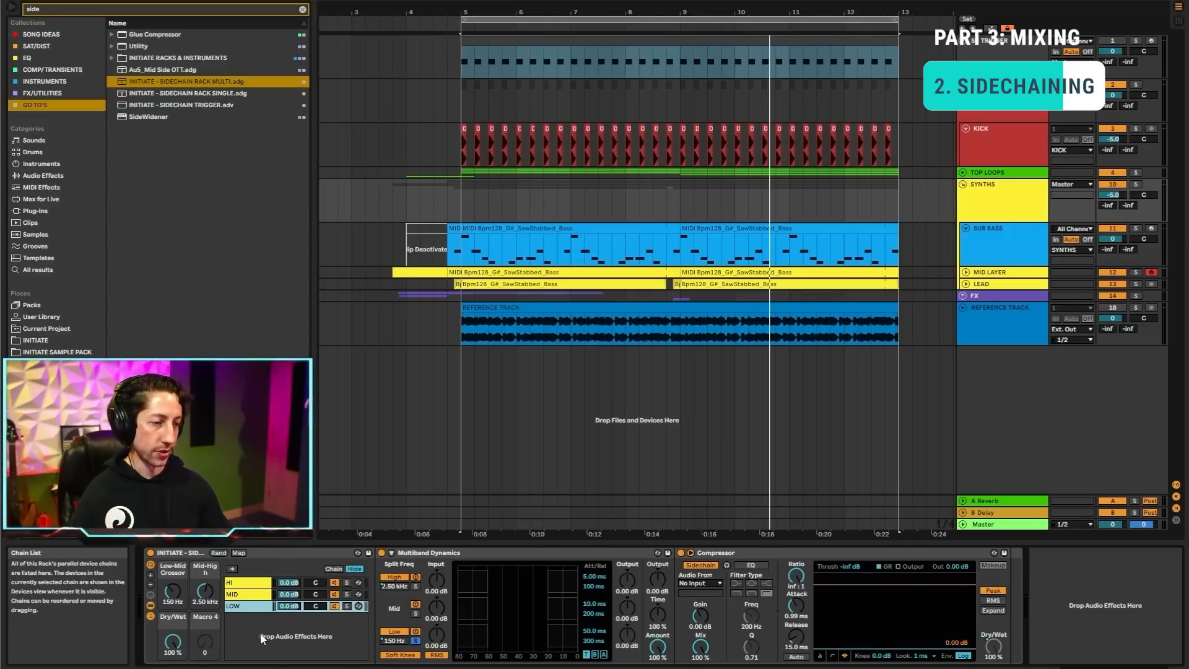
{"action": "double_click", "coordinate": [424, 553]}
{"action": "left_click", "coordinate": [236, 598]}
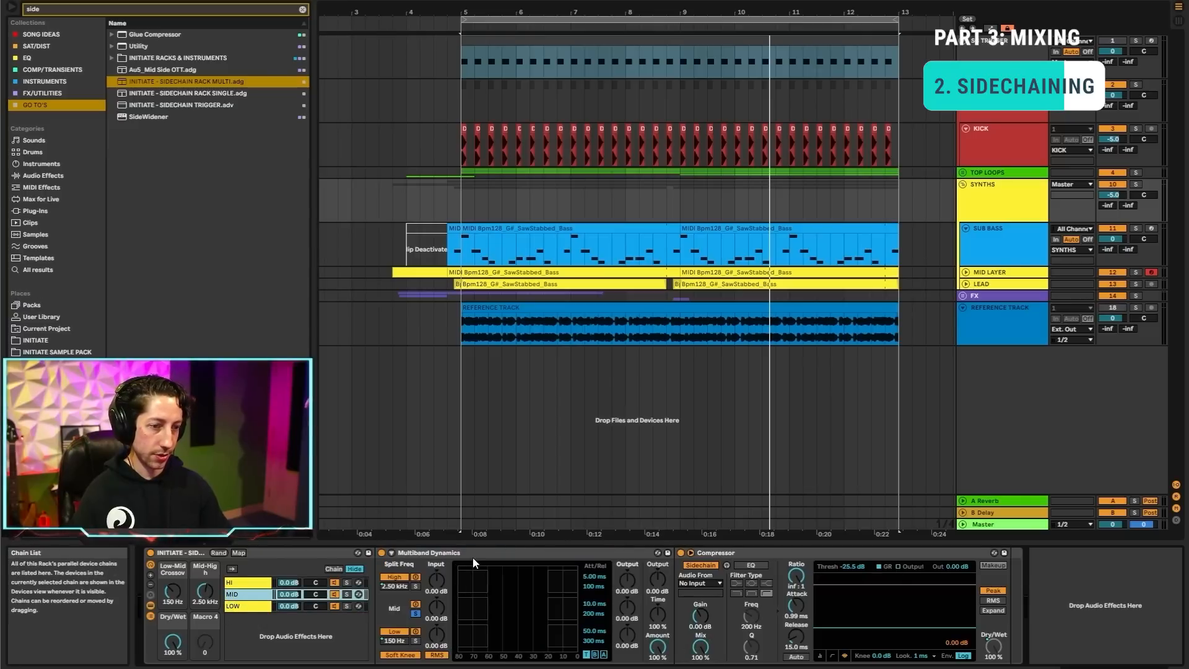
{"action": "double_click", "coordinate": [462, 553]}
{"action": "left_click", "coordinate": [238, 583]}
{"action": "double_click", "coordinate": [454, 553]}
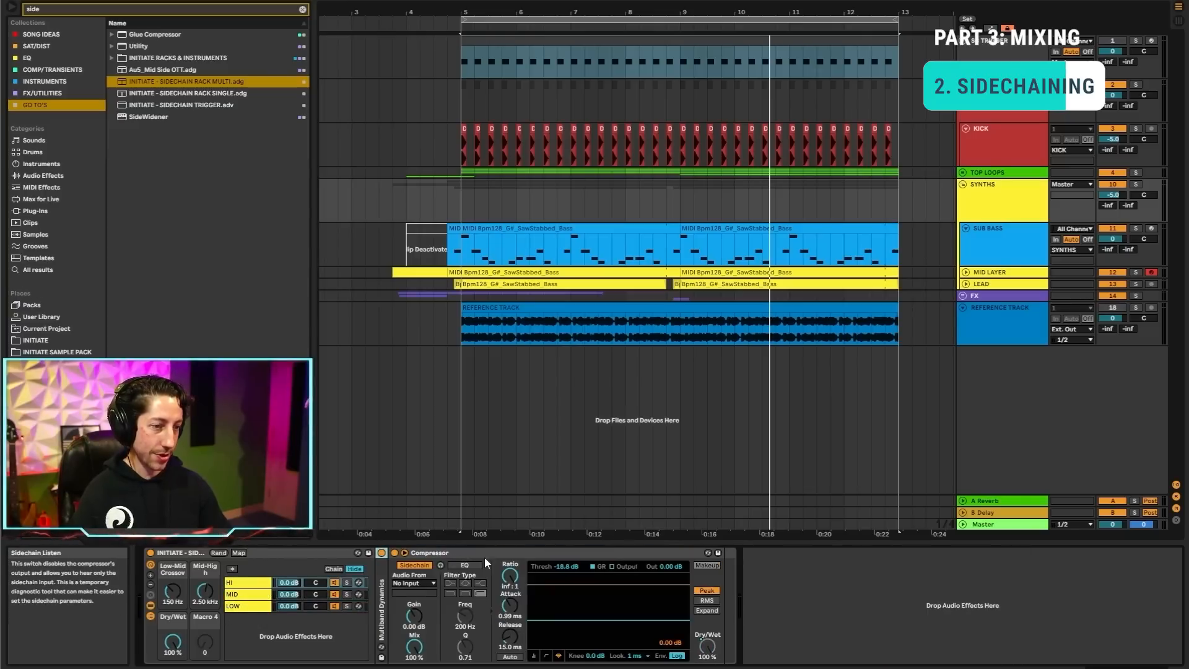
Step: Set the sidechain source of the Compressors in the HI, MID and LOW chains to SC TRIGGER
{"action": "left_click", "coordinate": [428, 582]}
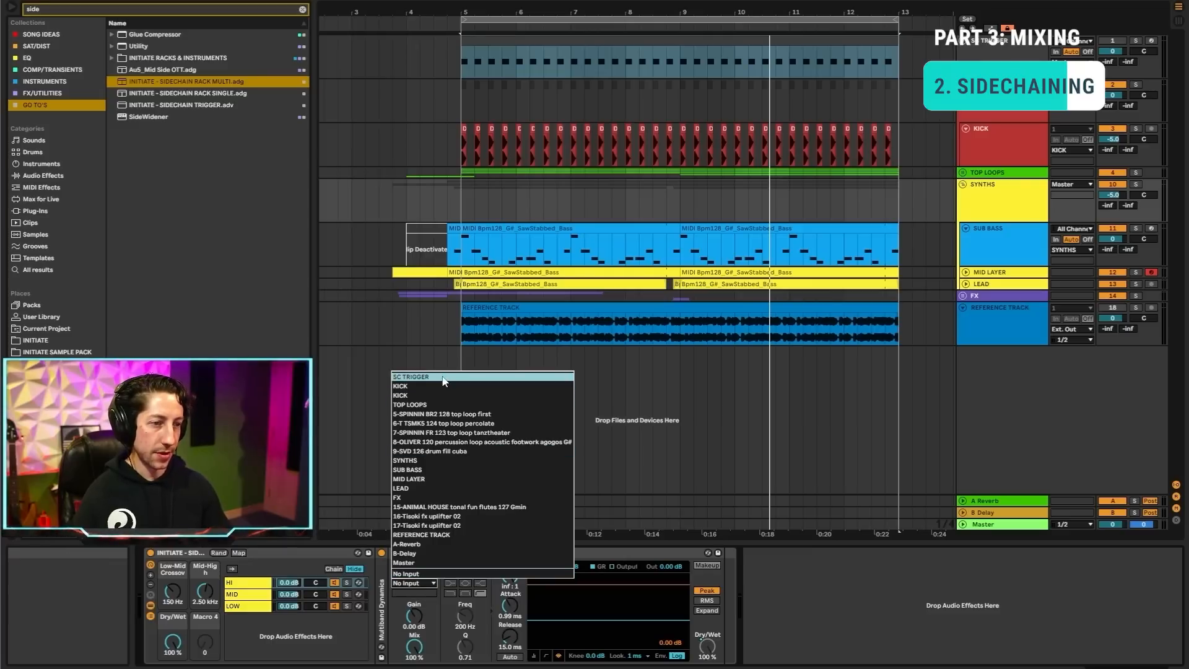
{"action": "left_click", "coordinate": [433, 461]}
{"action": "left_click", "coordinate": [246, 595]}
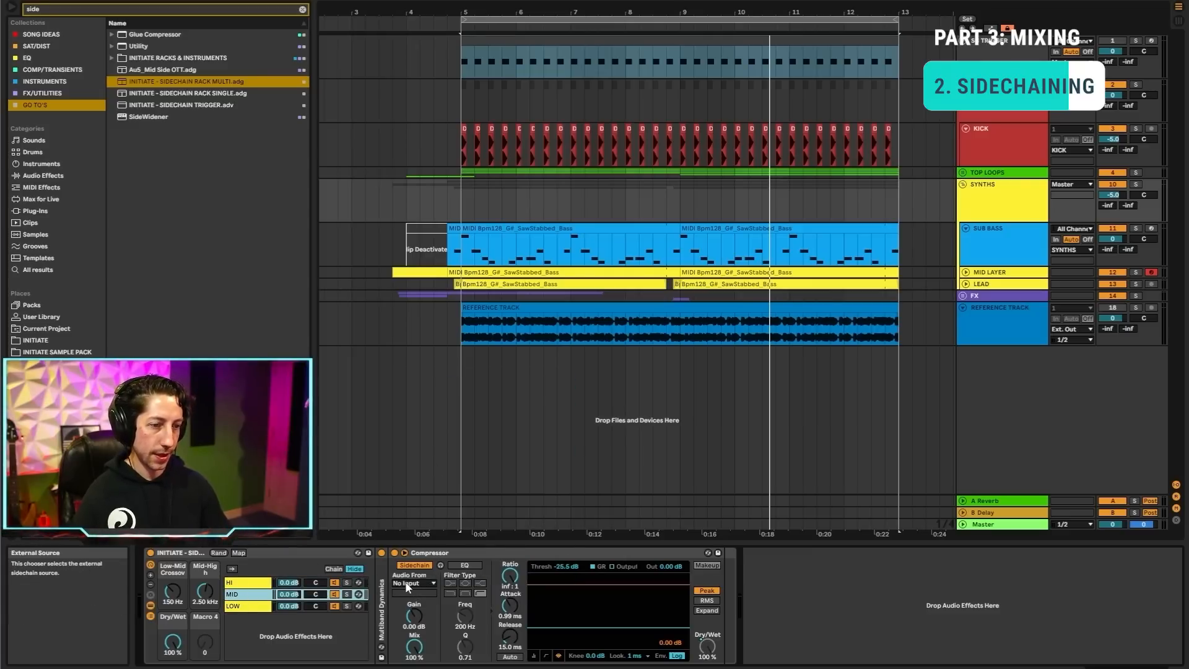
{"action": "left_click", "coordinate": [406, 582]}
{"action": "left_click", "coordinate": [429, 377]}
{"action": "left_click", "coordinate": [243, 606]}
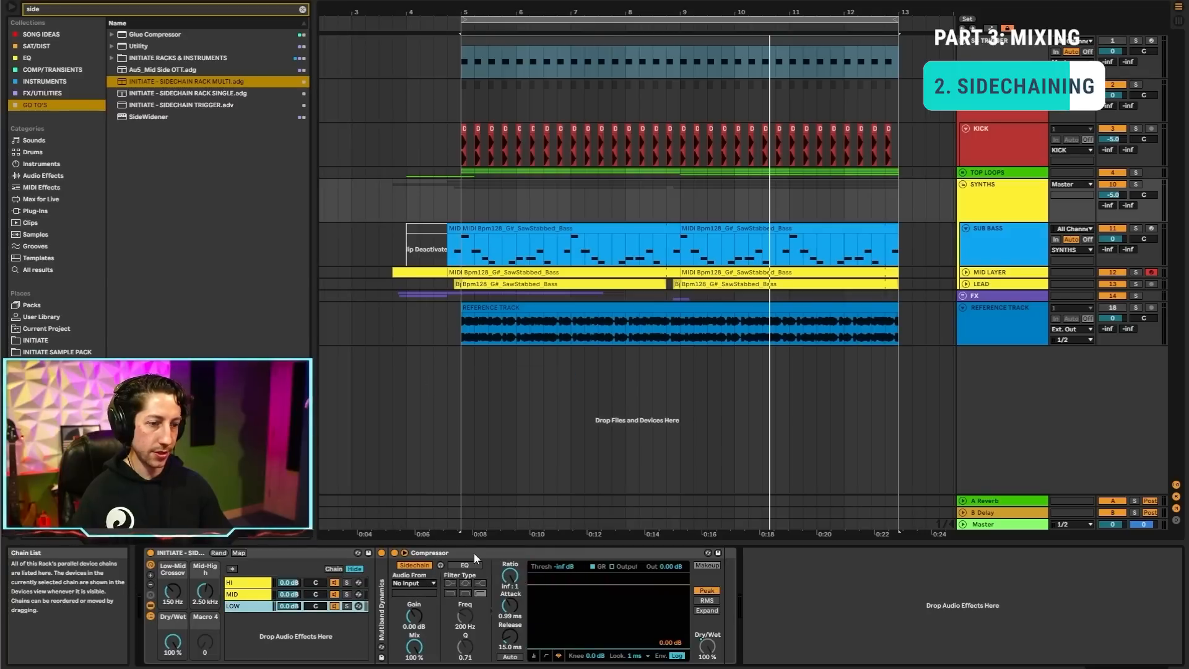
{"action": "left_click", "coordinate": [429, 582]}
{"action": "left_click", "coordinate": [417, 377]}
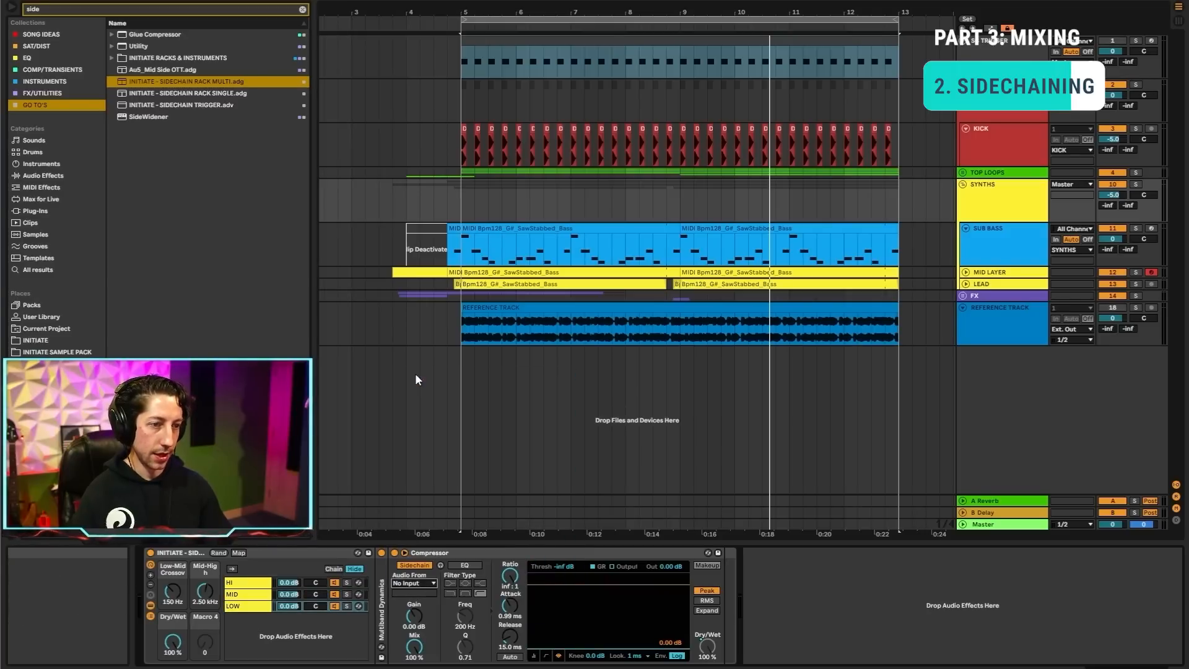
Step: Solo the LOW chain and the SYNTHS group during playback, and try another Low-Mid Crossover setting on the rack
{"action": "left_click", "coordinate": [347, 606]}
{"action": "key", "text": "space"}
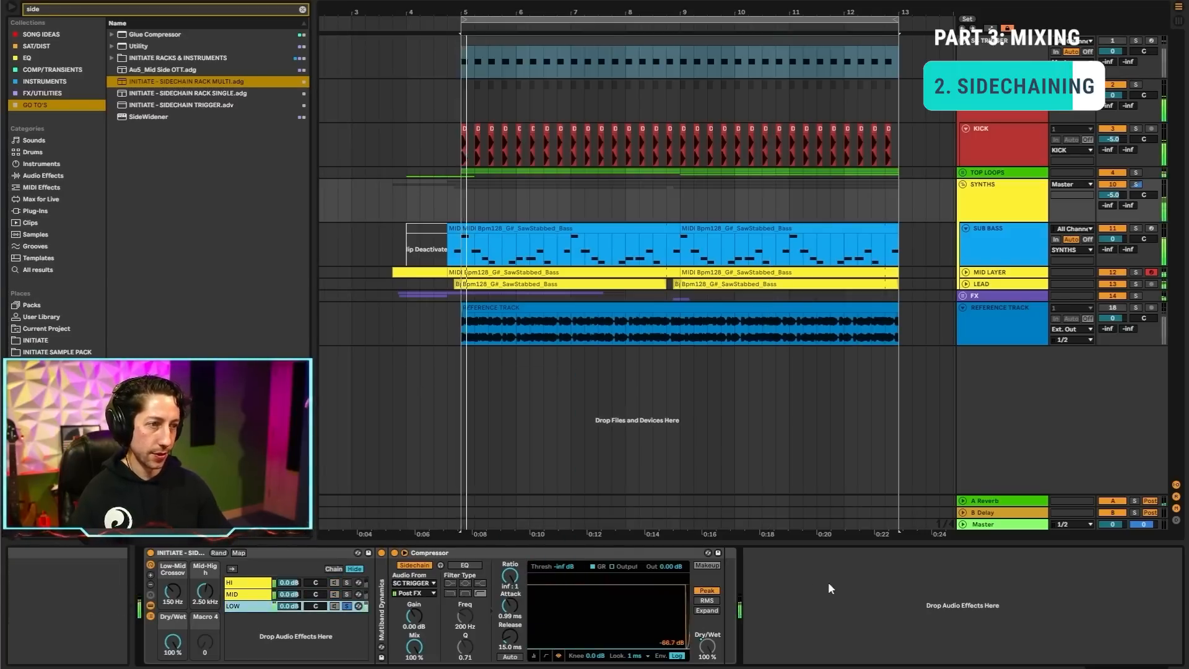
{"action": "left_click", "coordinate": [1135, 185]}
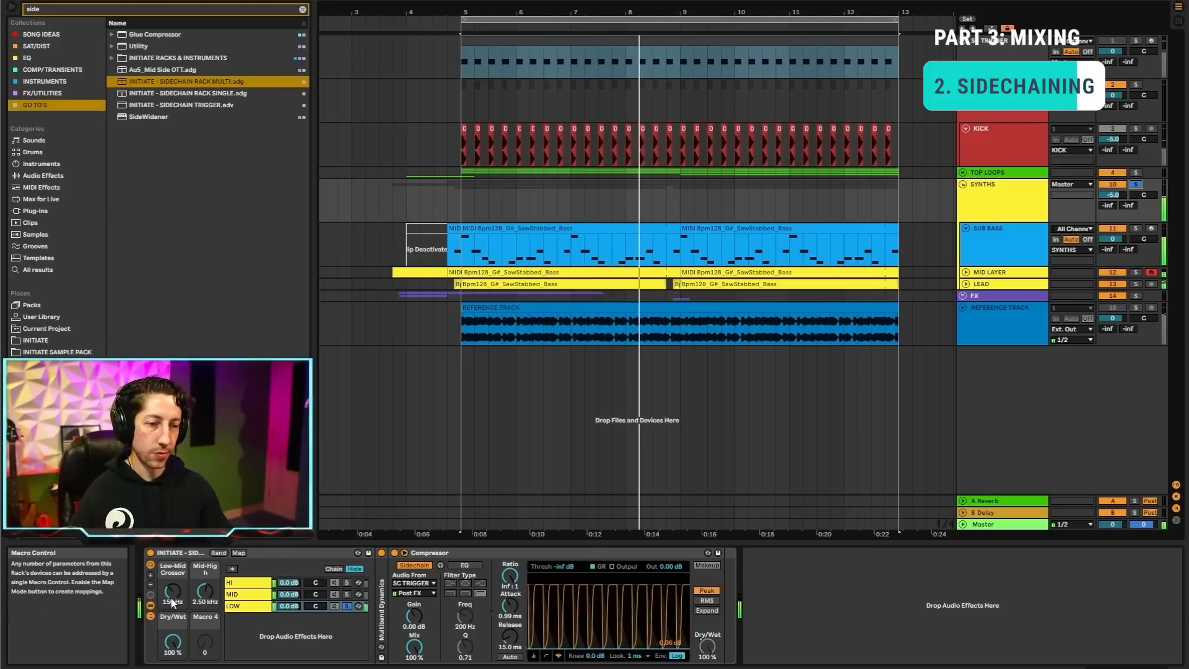
{"action": "left_click_drag", "start_coordinate": [172, 602], "coordinate": [173, 578]}
{"action": "key", "text": "ctrl+z"}
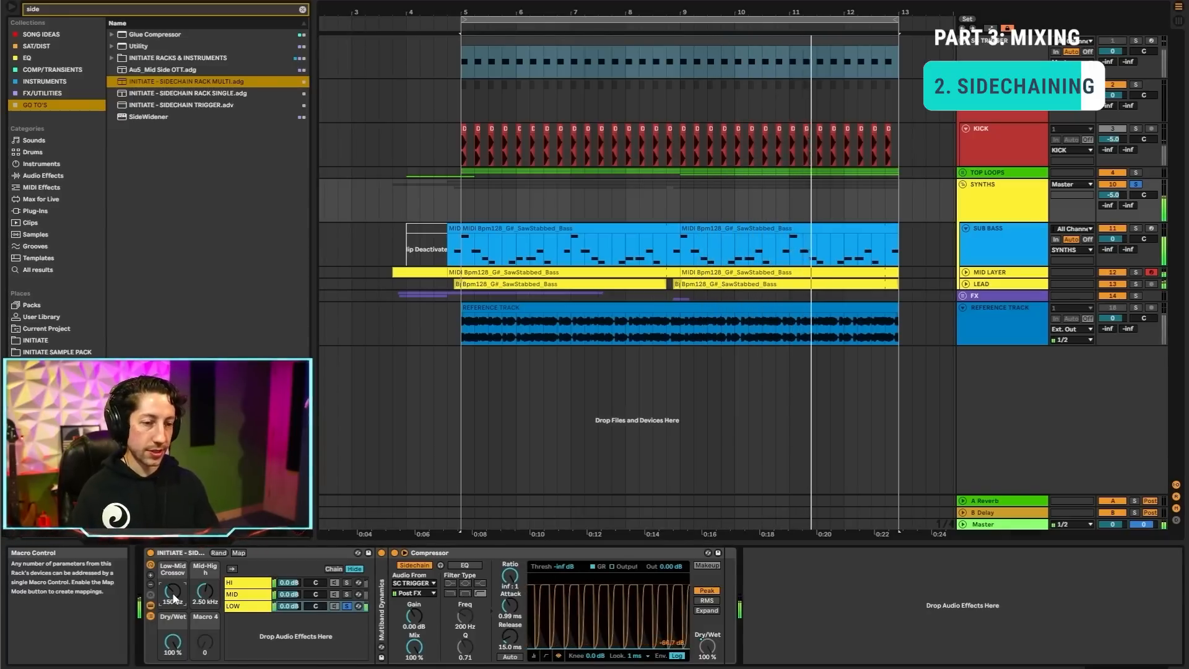
Step: Solo the MID and HI chains in turn, set their Compressor thresholds to -20.6 dB and -17.1 dB, and clear the solos
{"action": "left_click", "coordinate": [347, 595]}
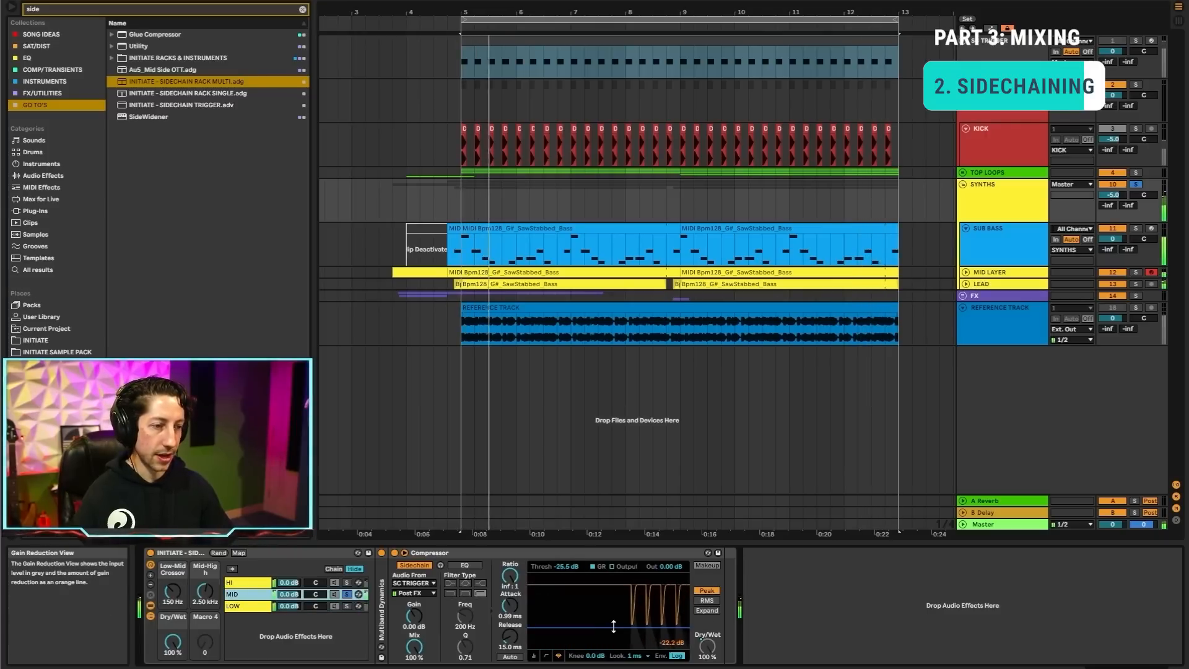
{"action": "left_click_drag", "start_coordinate": [613, 627], "coordinate": [613, 623]}
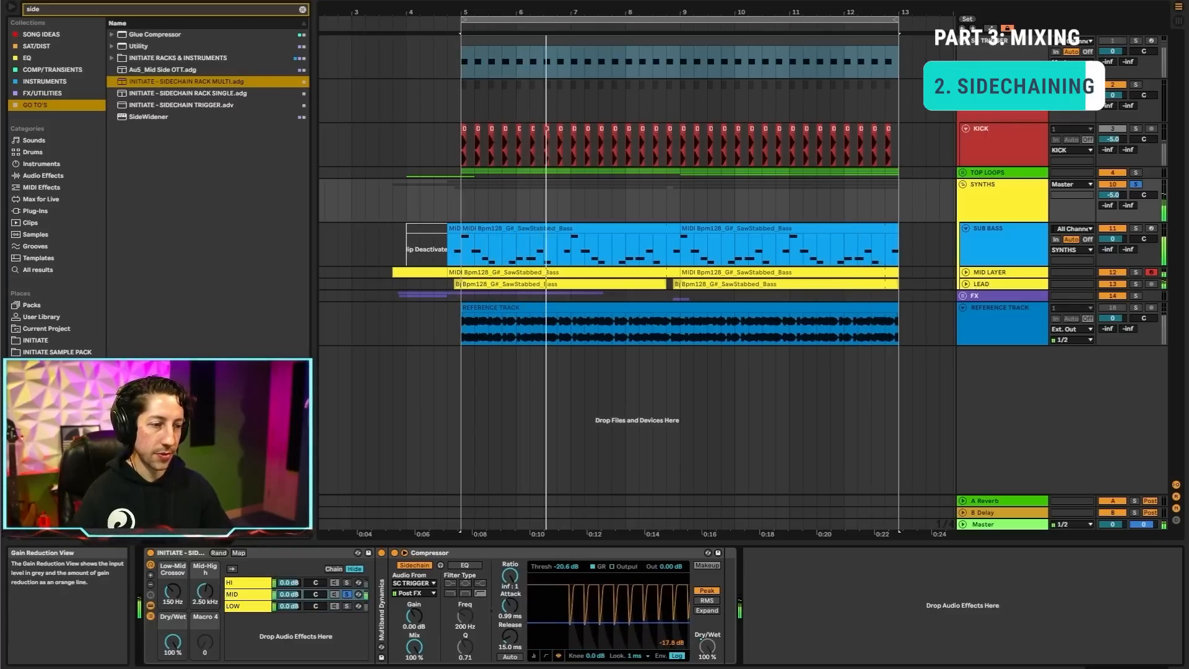
{"action": "left_click", "coordinate": [350, 581]}
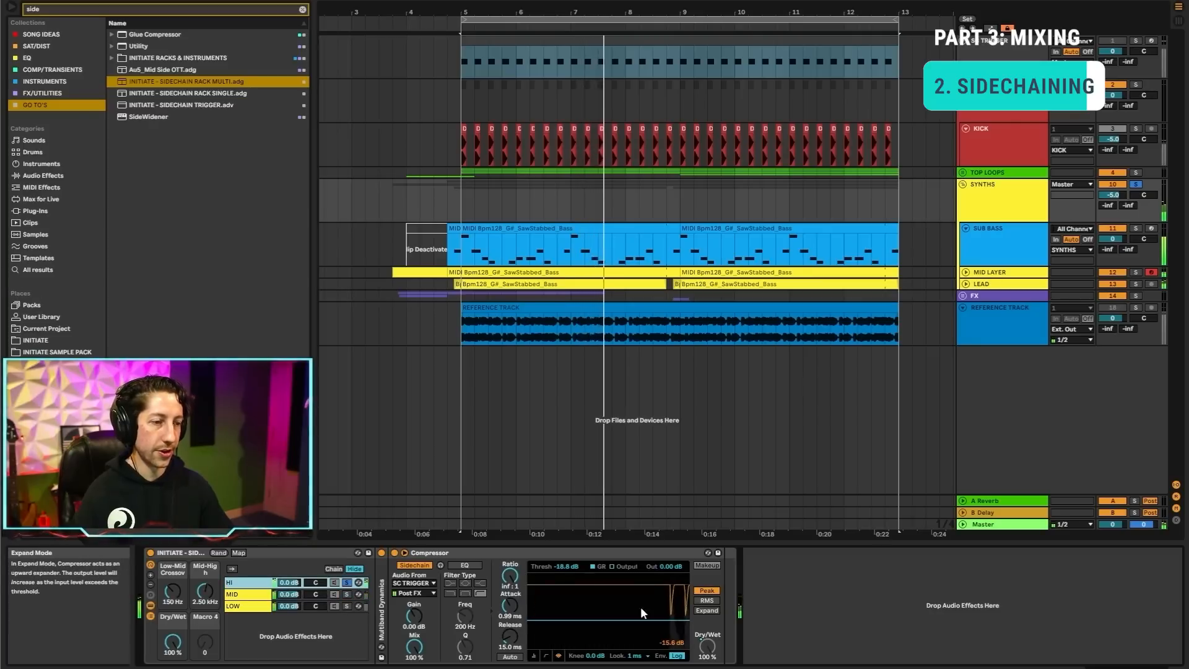
{"action": "left_click_drag", "start_coordinate": [634, 619], "coordinate": [634, 616]}
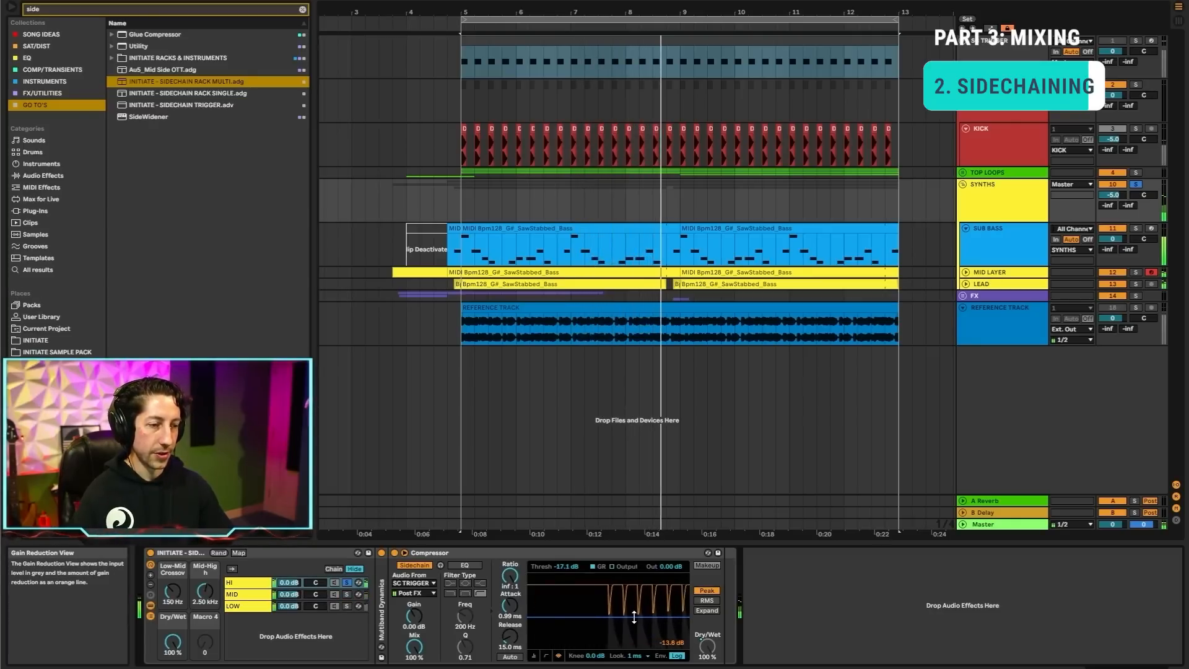
{"action": "left_click", "coordinate": [347, 581]}
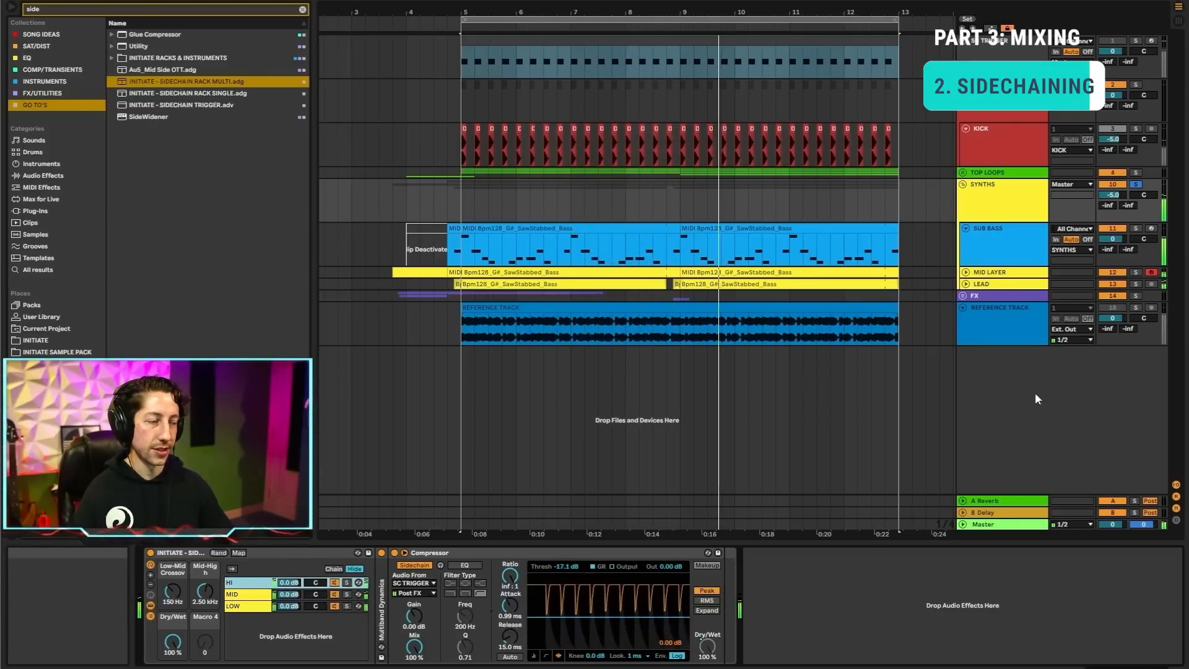
{"action": "left_click", "coordinate": [1136, 185]}
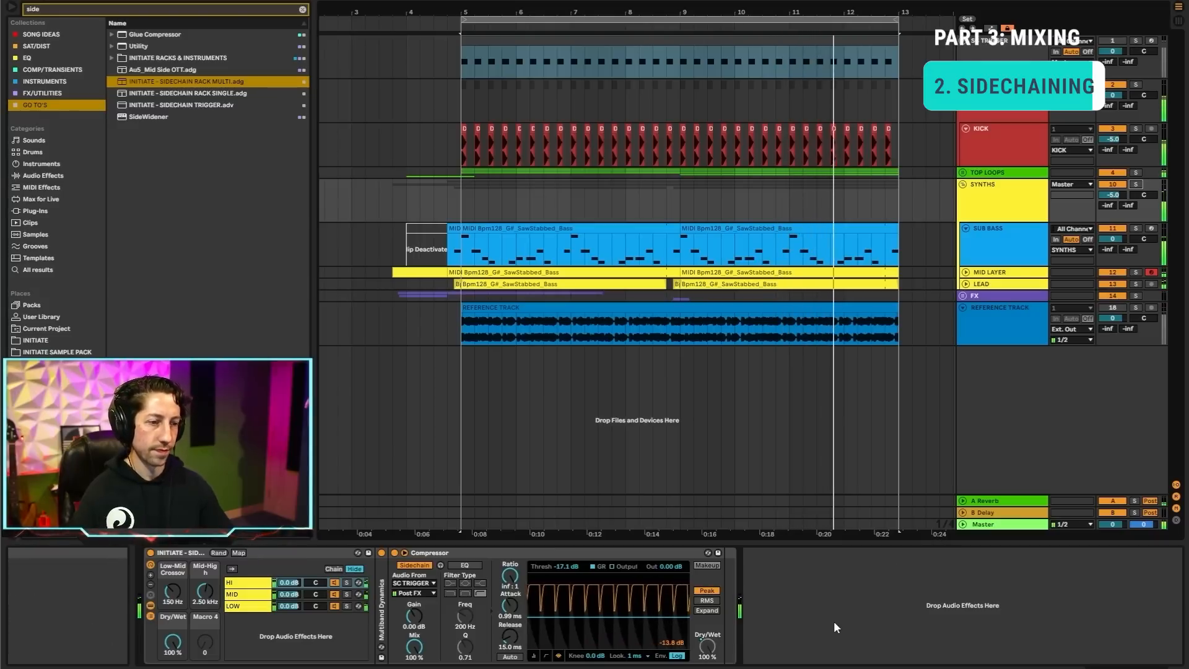
{"action": "key", "text": "space"}
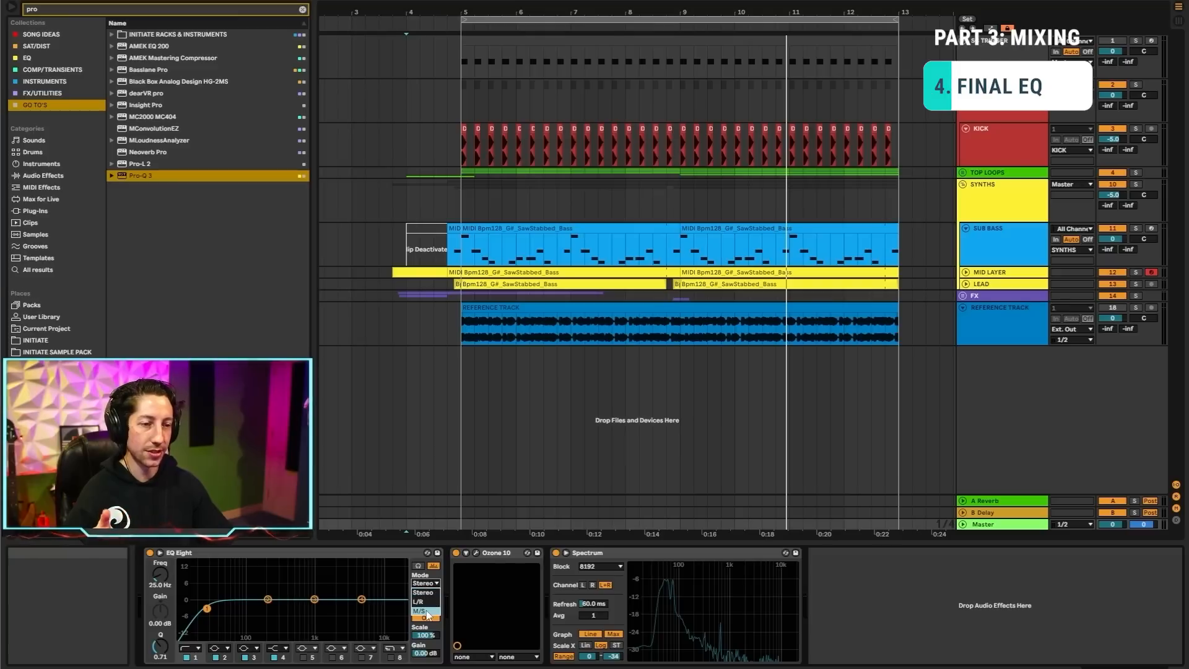
Step: Set the Master's EQ Eight to M/S mode and its Side channel low cut to 150 Hz
{"action": "left_click", "coordinate": [426, 613]}
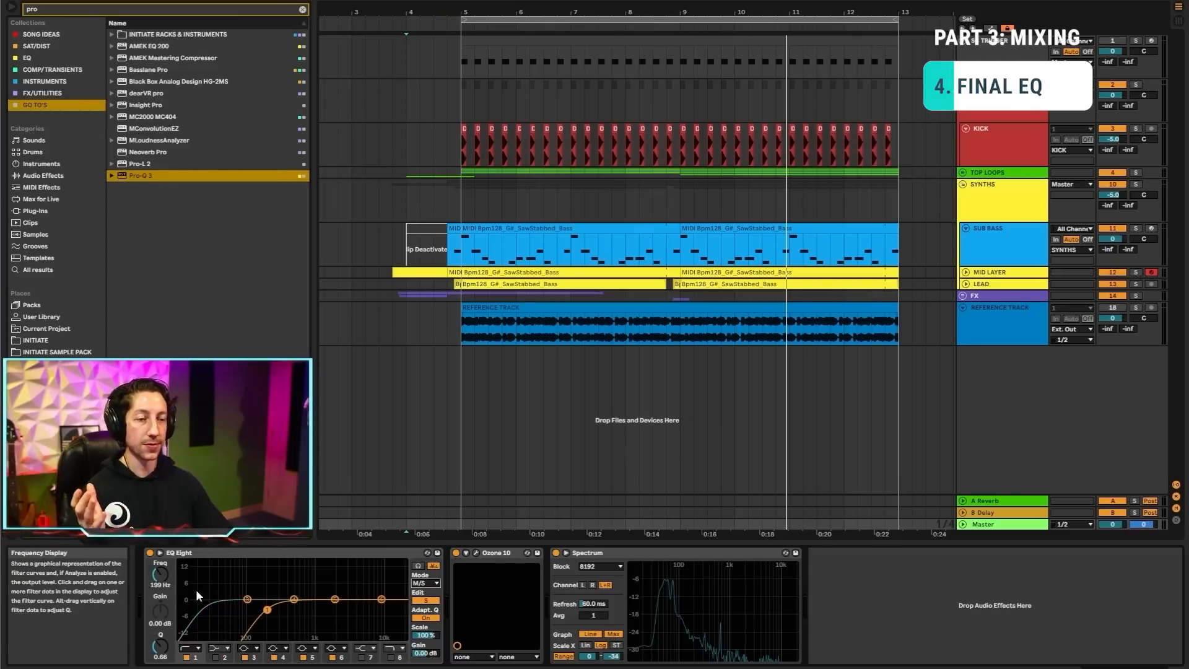
{"action": "left_click", "coordinate": [424, 601]}
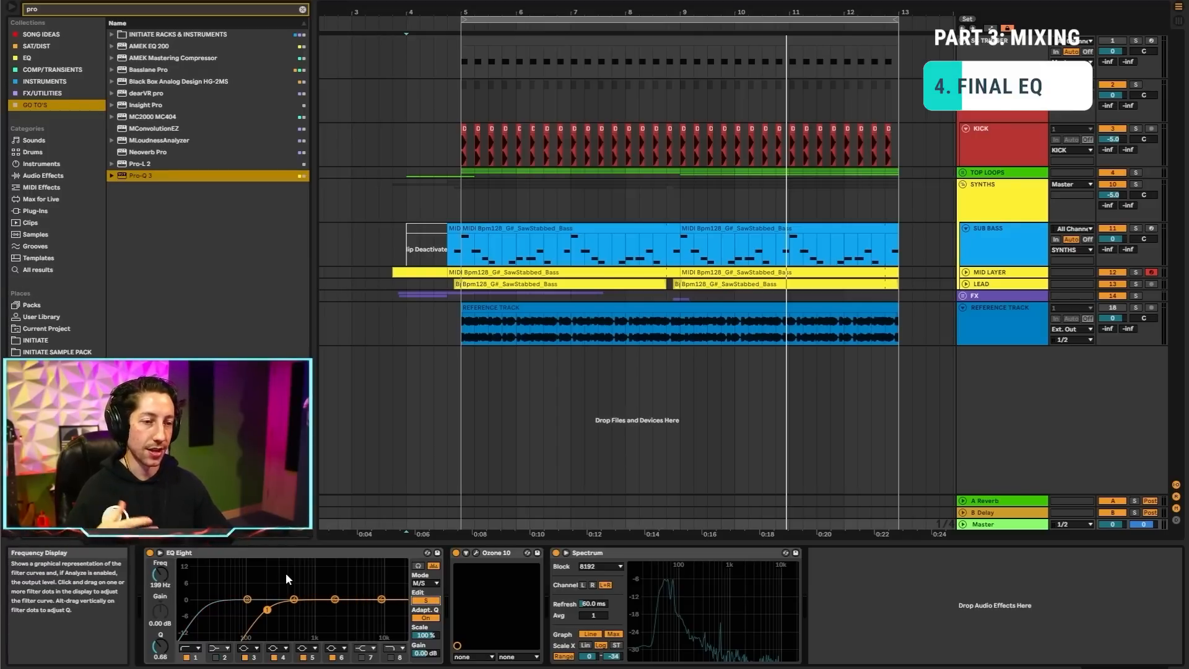
{"action": "left_click_drag", "start_coordinate": [162, 570], "coordinate": [163, 594]}
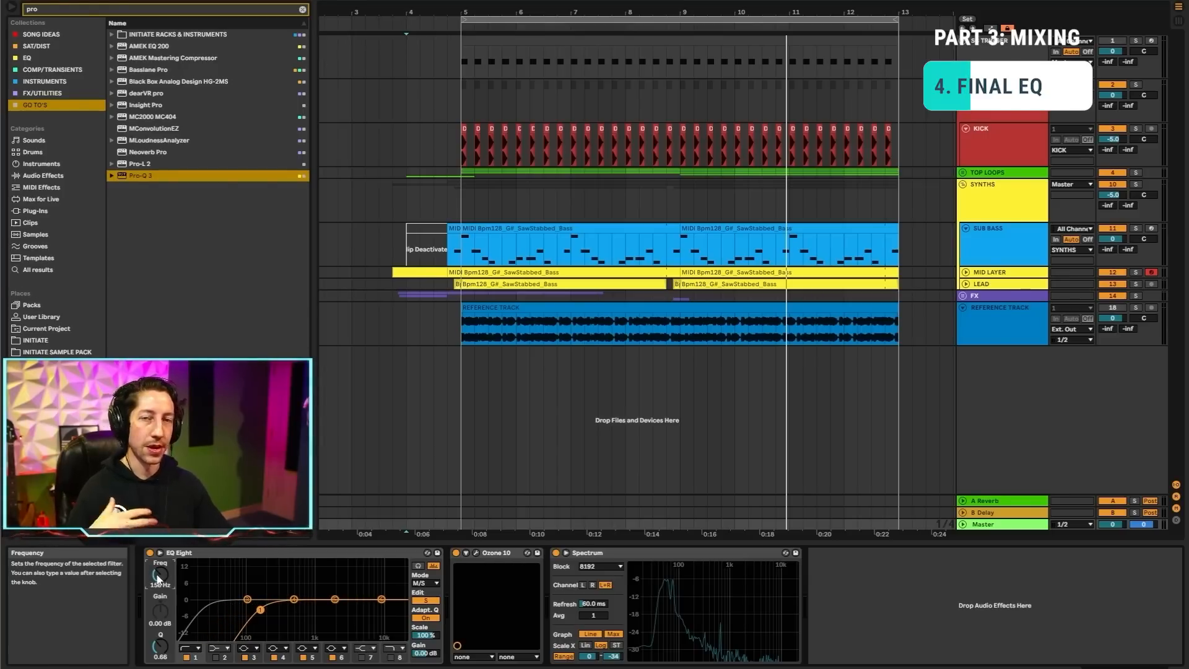
Step: Sweep the Side channel's low-cut frequency while auditioning the mix, and set it to 135 Hz
{"action": "key", "text": "space"}
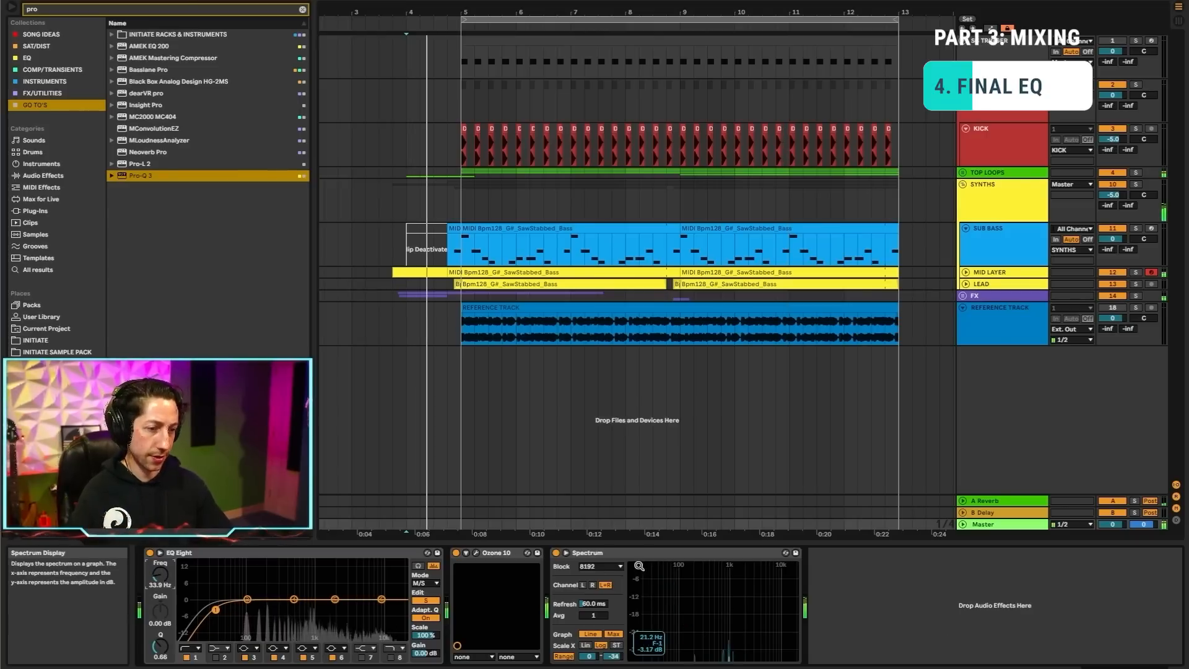
{"action": "left_click_drag", "start_coordinate": [150, 564], "coordinate": [157, 596]}
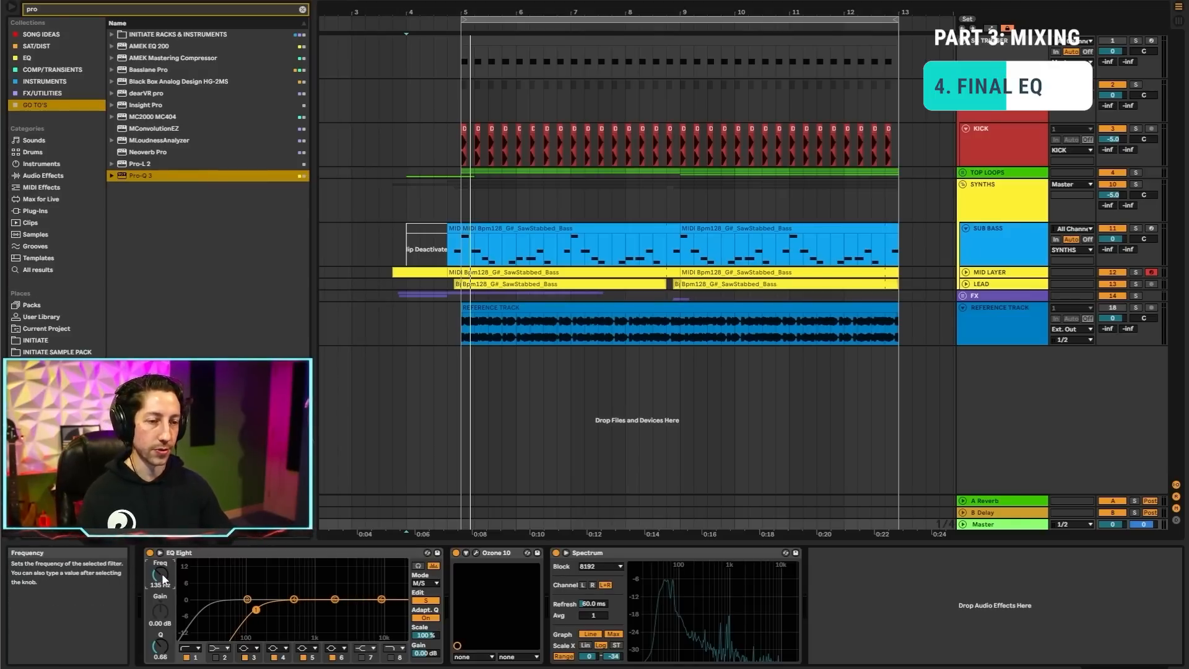
{"action": "key", "text": "space"}
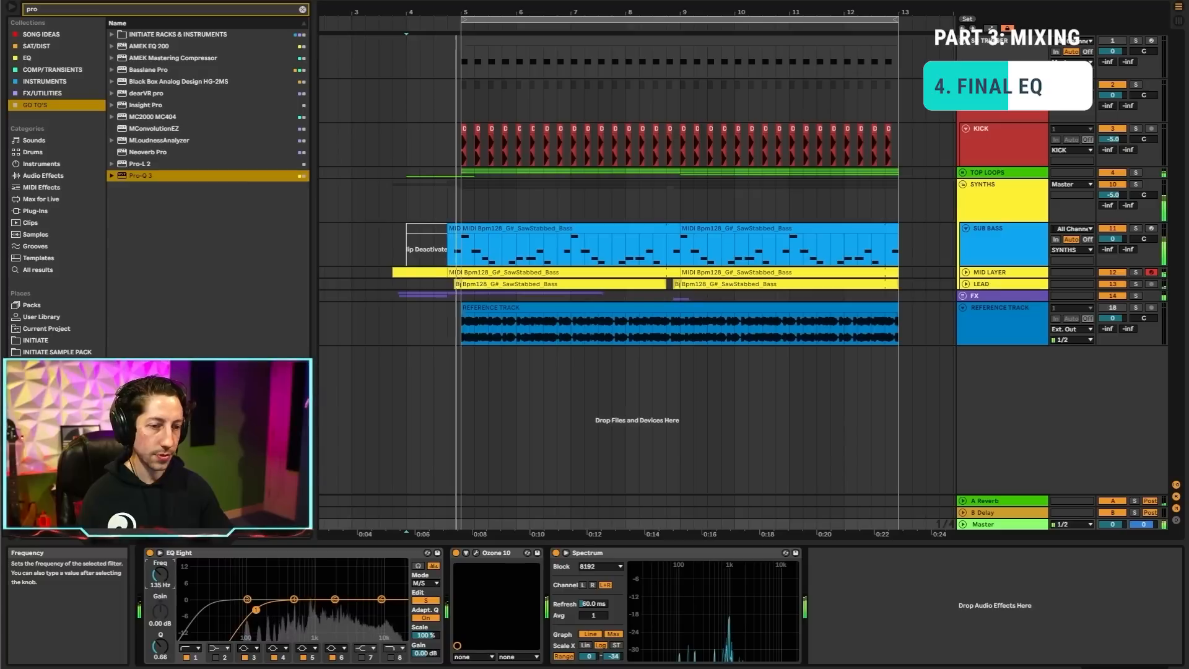
{"action": "left_click_drag", "start_coordinate": [160, 574], "coordinate": [159, 571]}
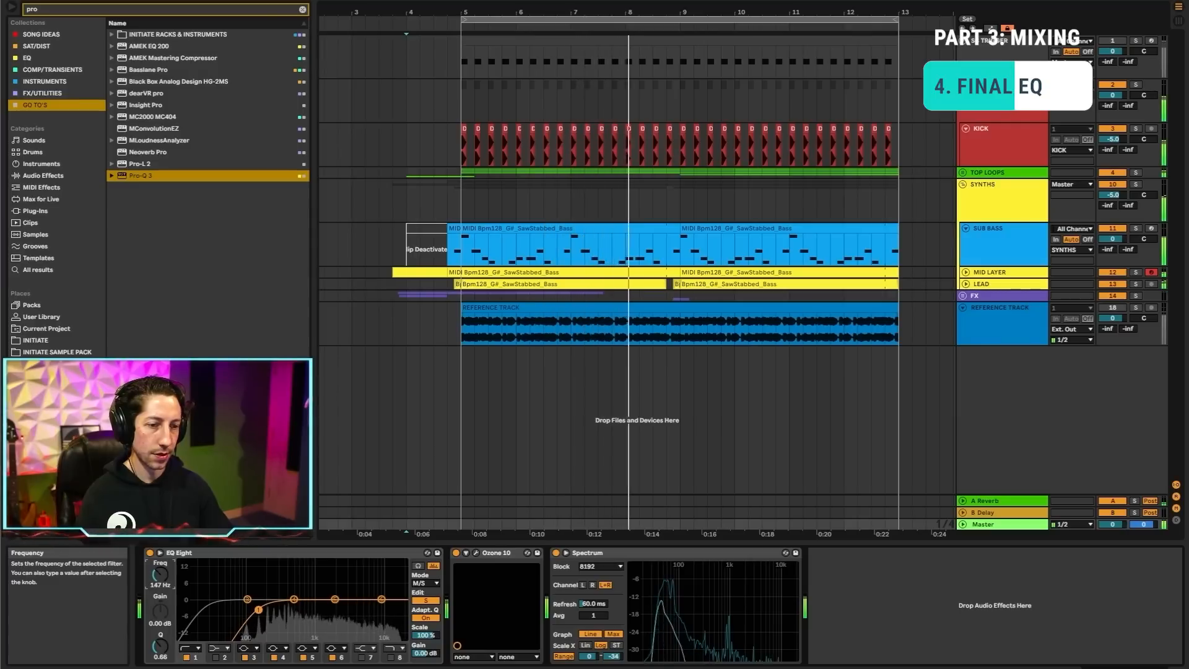
{"action": "type", "text": "135"}
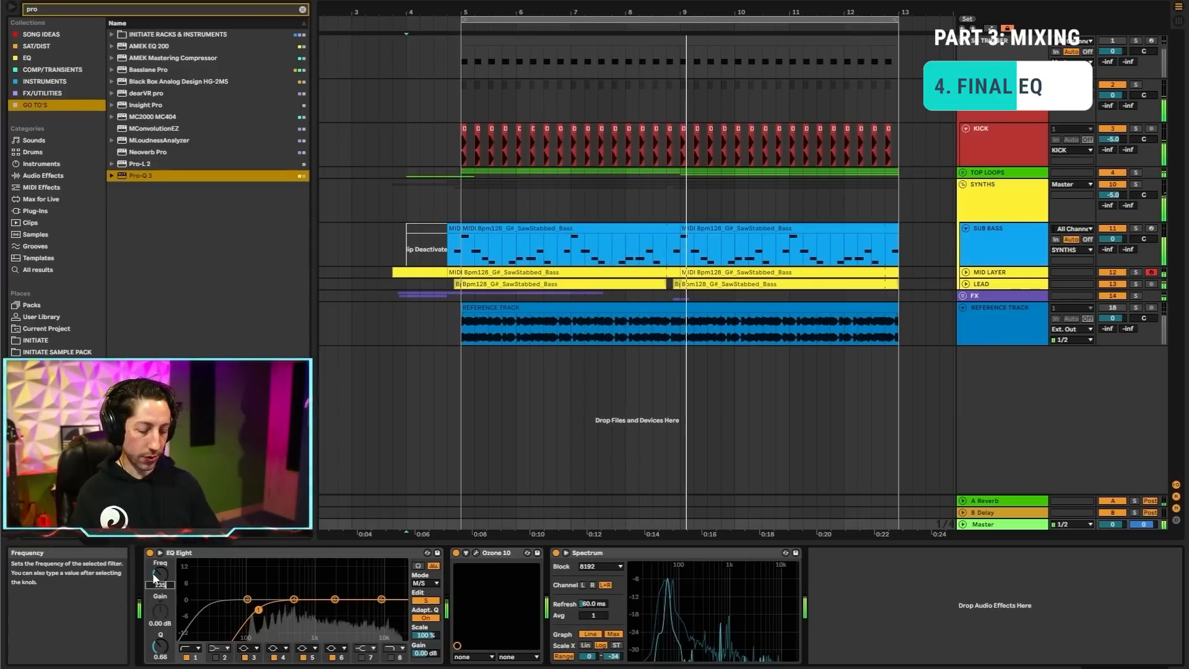
{"action": "key", "text": "Return"}
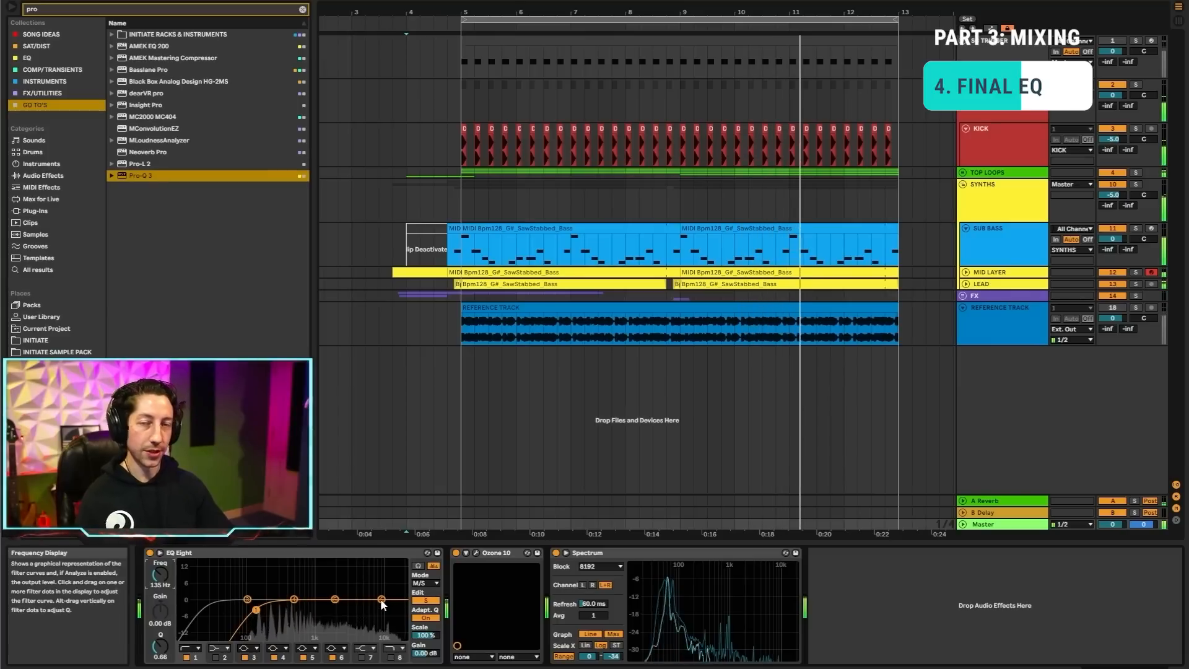
Step: Turn the Side channel's band 6 into a high shelf boosting 5.83 dB at 2.45 kHz
{"action": "left_click_drag", "start_coordinate": [381, 600], "coordinate": [377, 588]}
{"action": "left_click", "coordinate": [341, 649]}
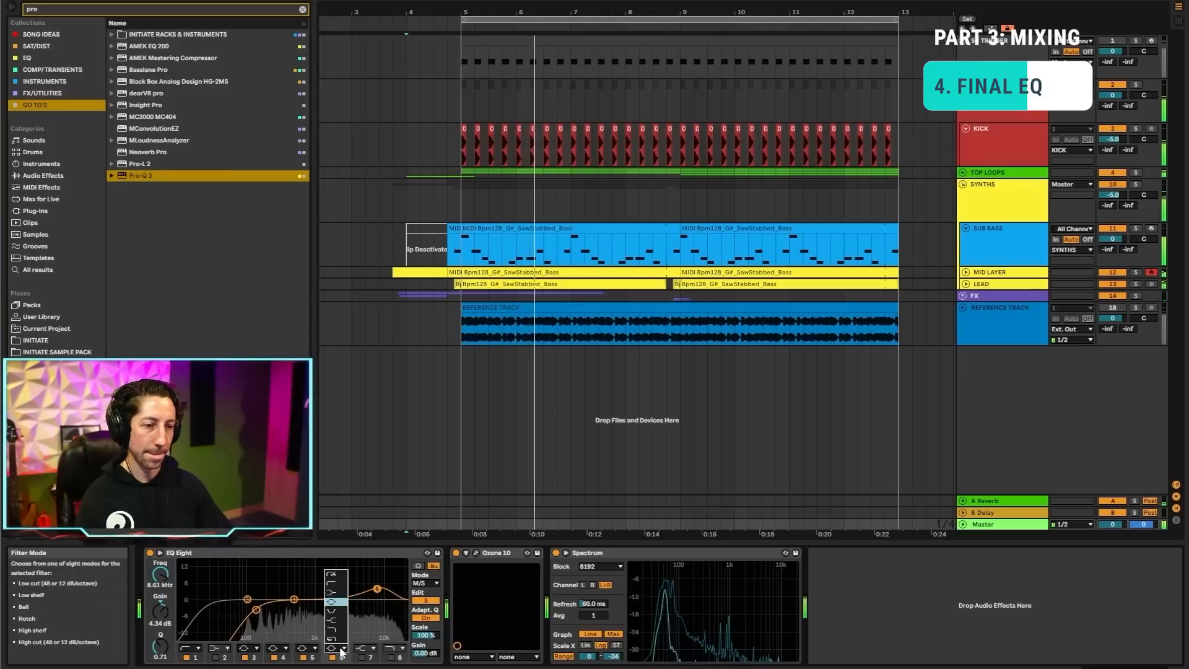
{"action": "left_click", "coordinate": [333, 620]}
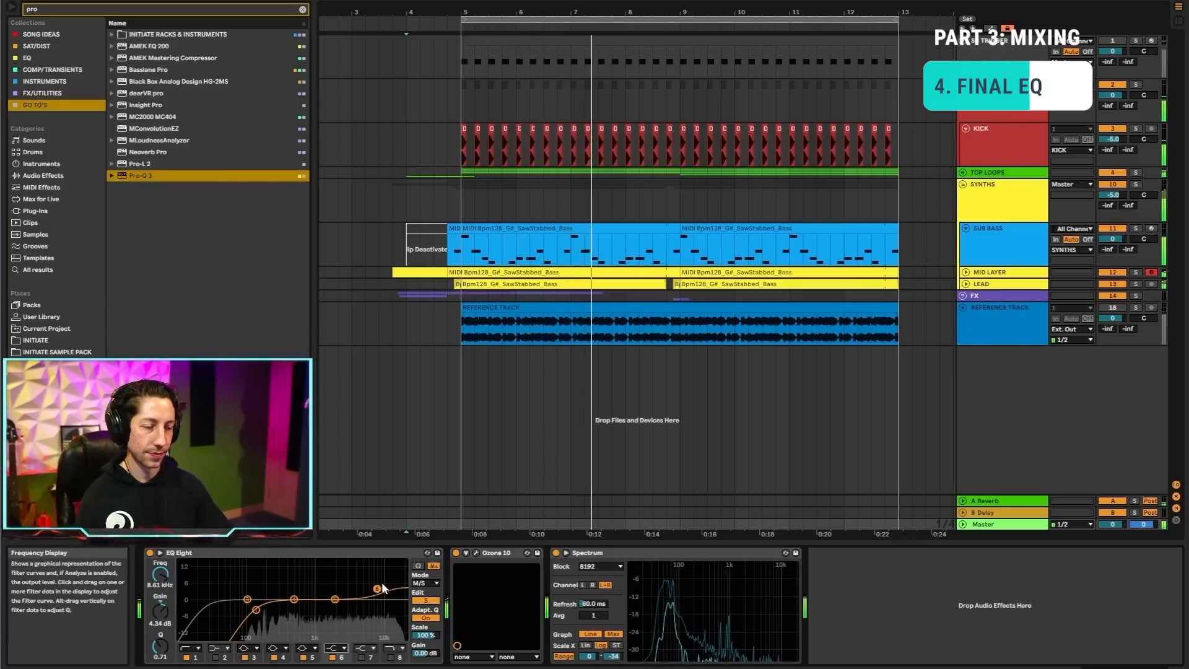
{"action": "left_click_drag", "start_coordinate": [382, 583], "coordinate": [340, 584]}
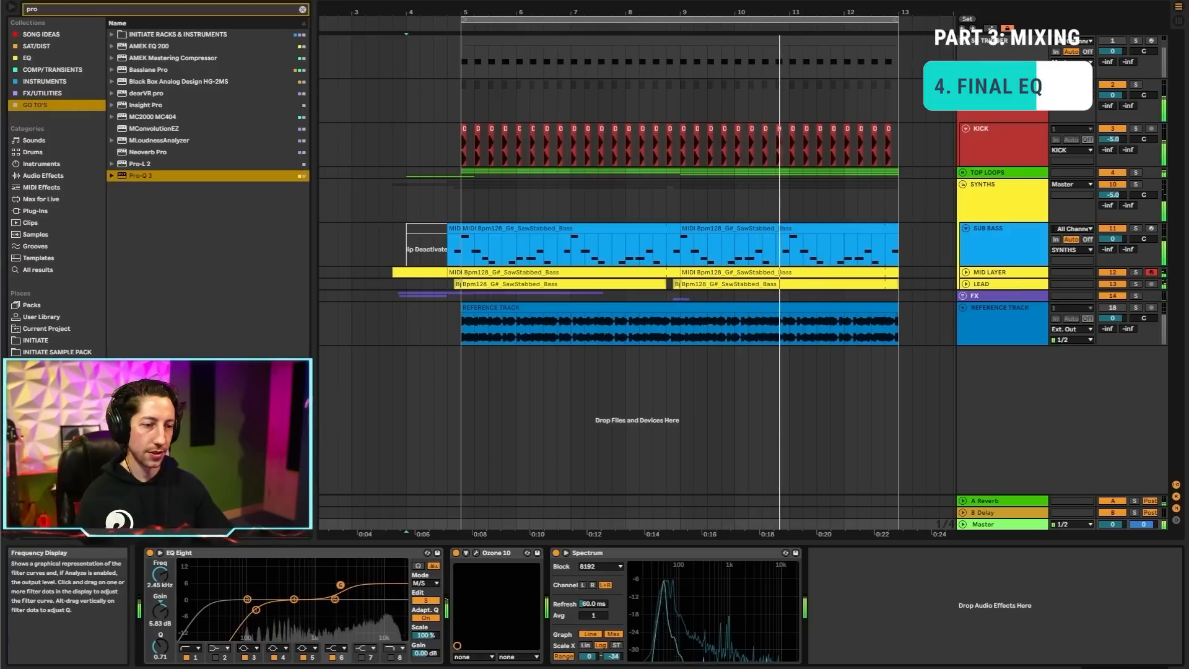
Step: Compare the mix with the Master's EQ Eight off and on, checking stereo width in Ozone's vectorscope from bar 5
{"action": "left_click", "coordinate": [148, 552]}
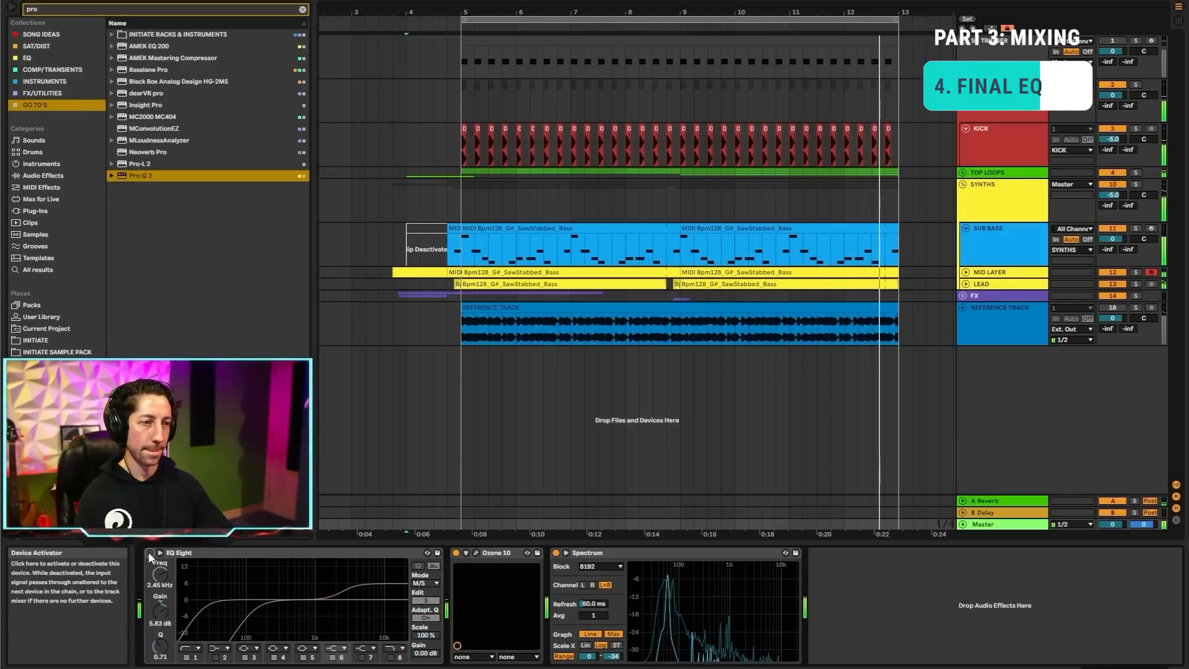
{"action": "left_click", "coordinate": [149, 553]}
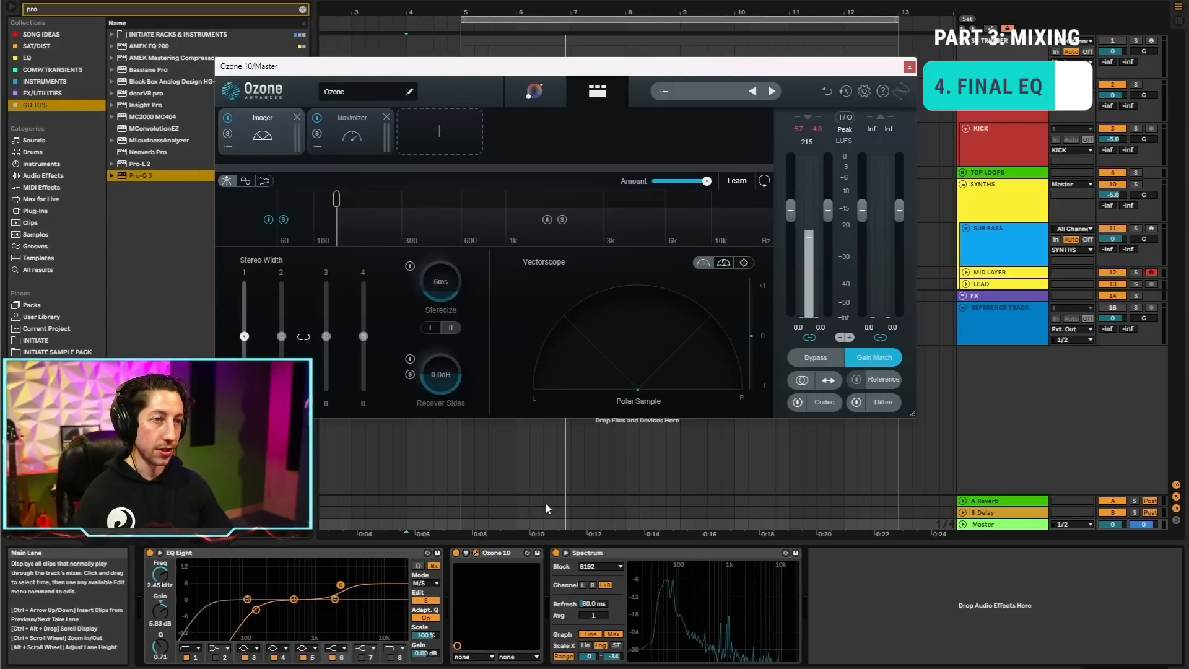
{"action": "left_click", "coordinate": [461, 524]}
{"action": "key", "text": "space"}
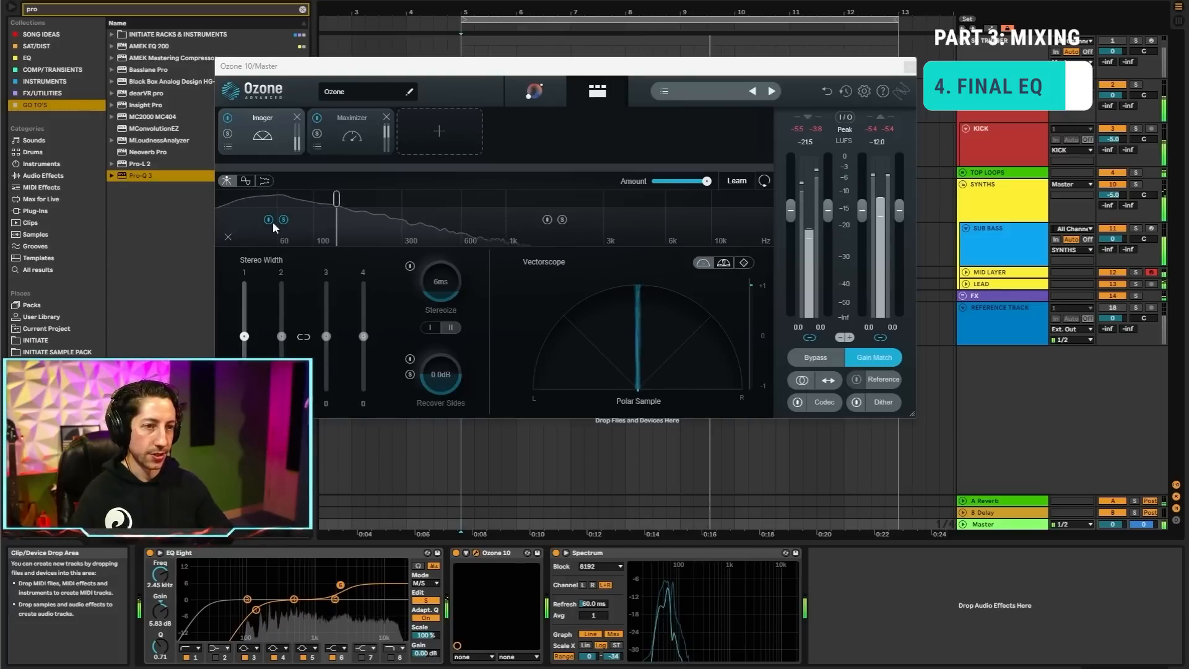
{"action": "left_click", "coordinate": [150, 552]}
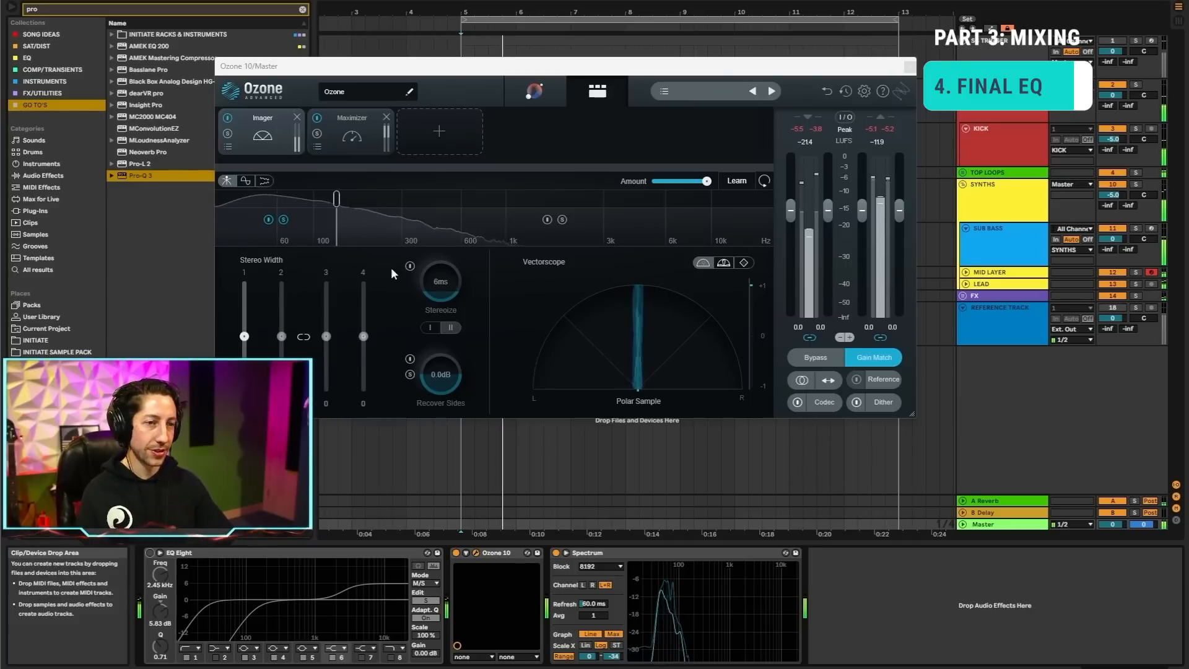
{"action": "left_click", "coordinate": [150, 552]}
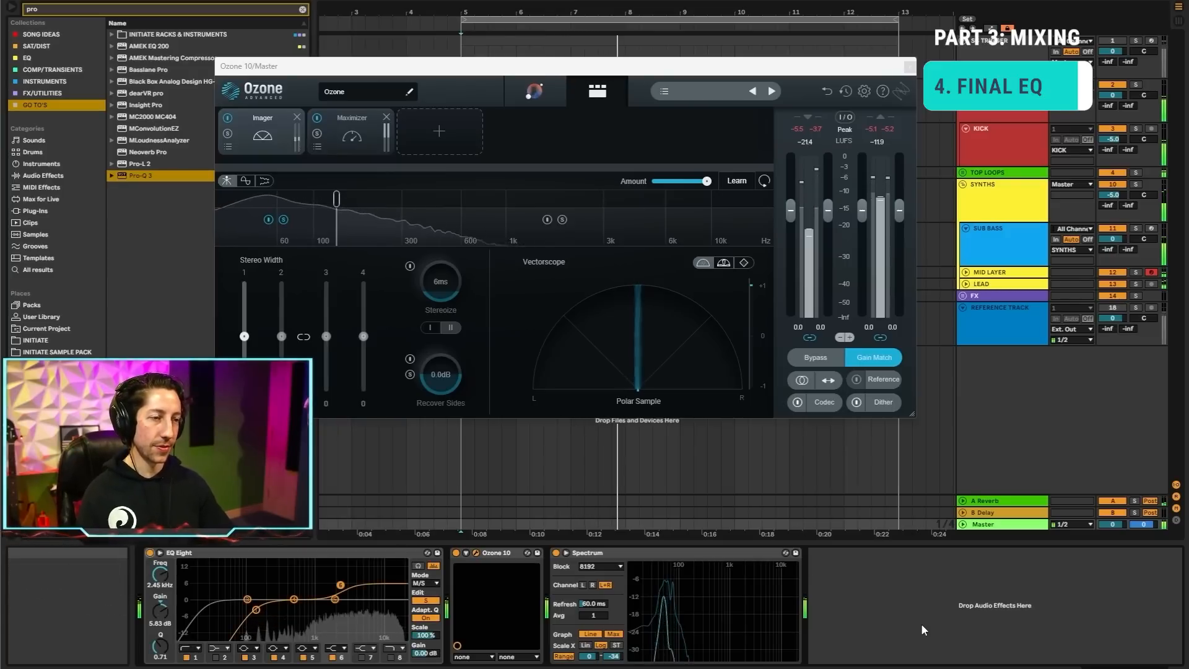